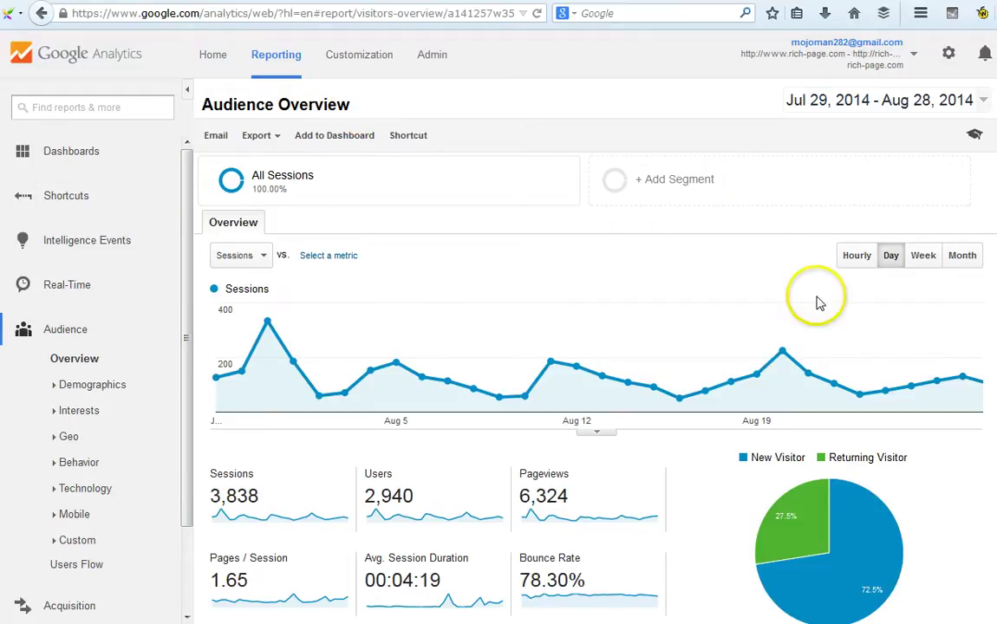
Examine the Audience Overview's sessions chart, summary metrics and the split between new and returning visitors
mouse_move(979, 323)
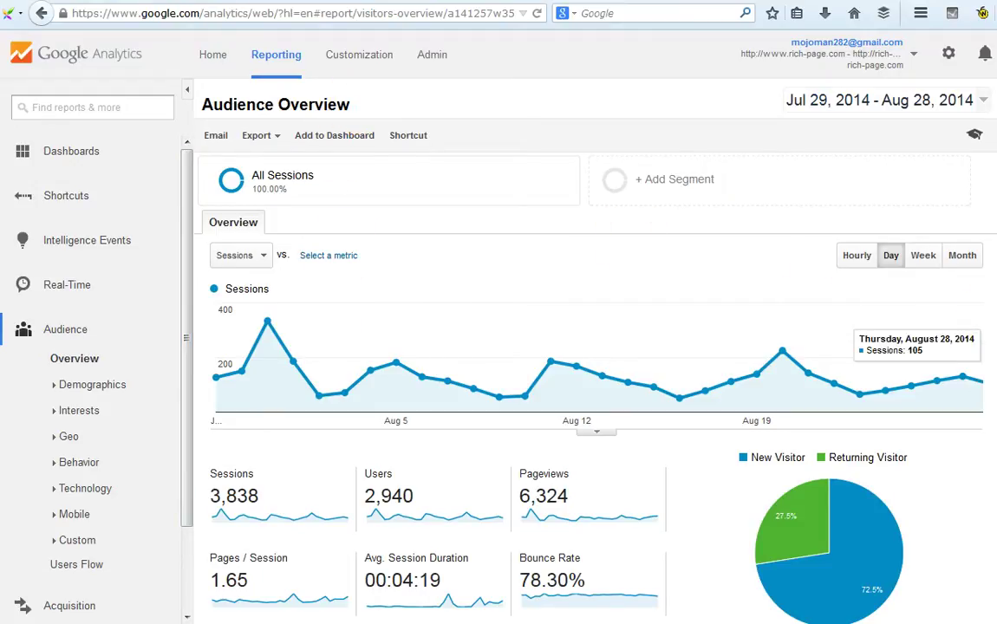
scroll(590, 364, "down", 1)
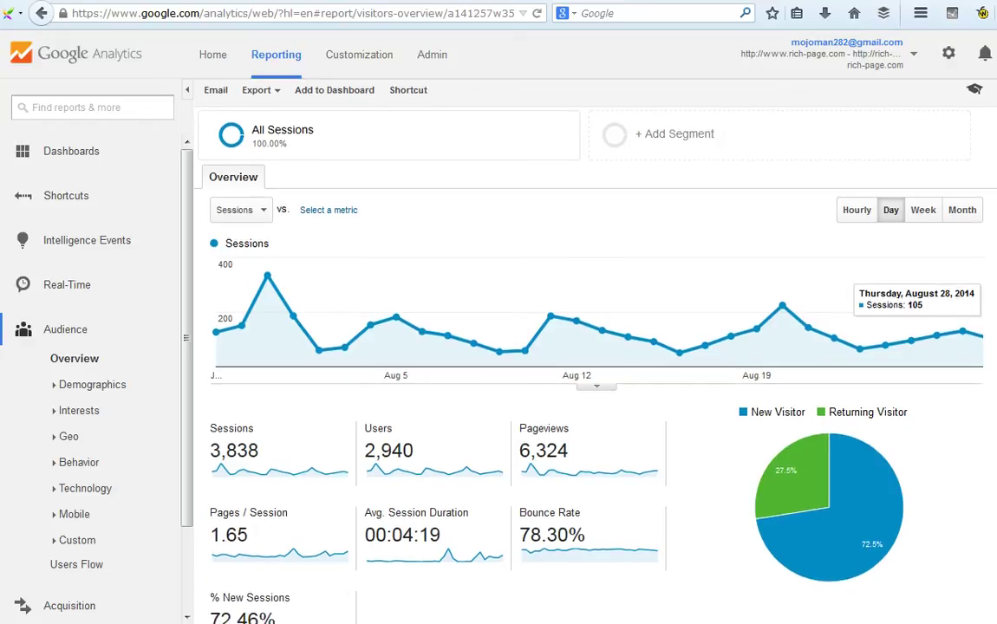
scroll(590, 364, "up", 1)
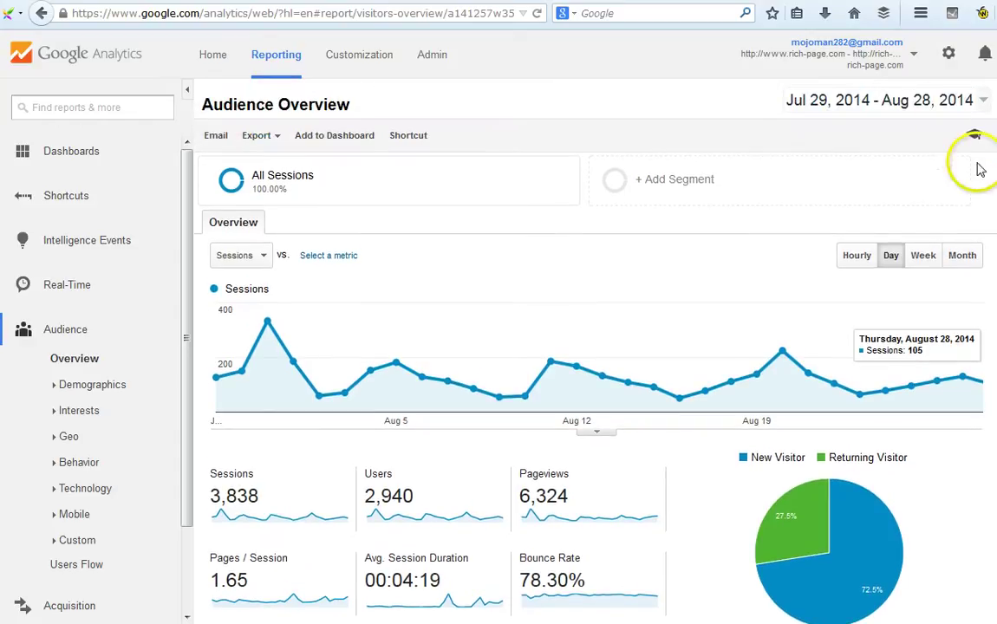
scroll(561, 205, "down", 2)
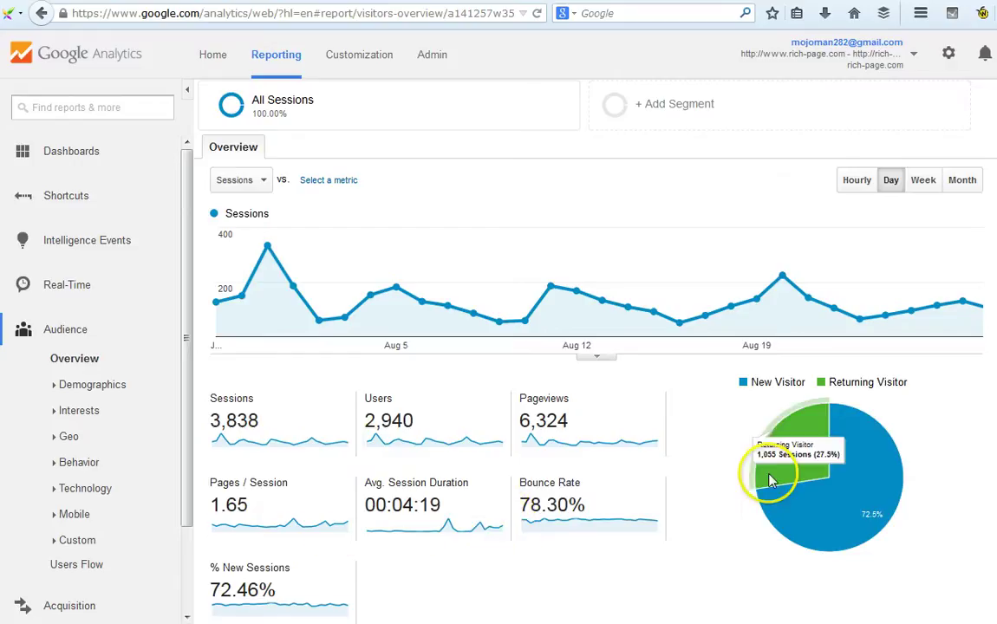
scroll(981, 306, "down", 3)
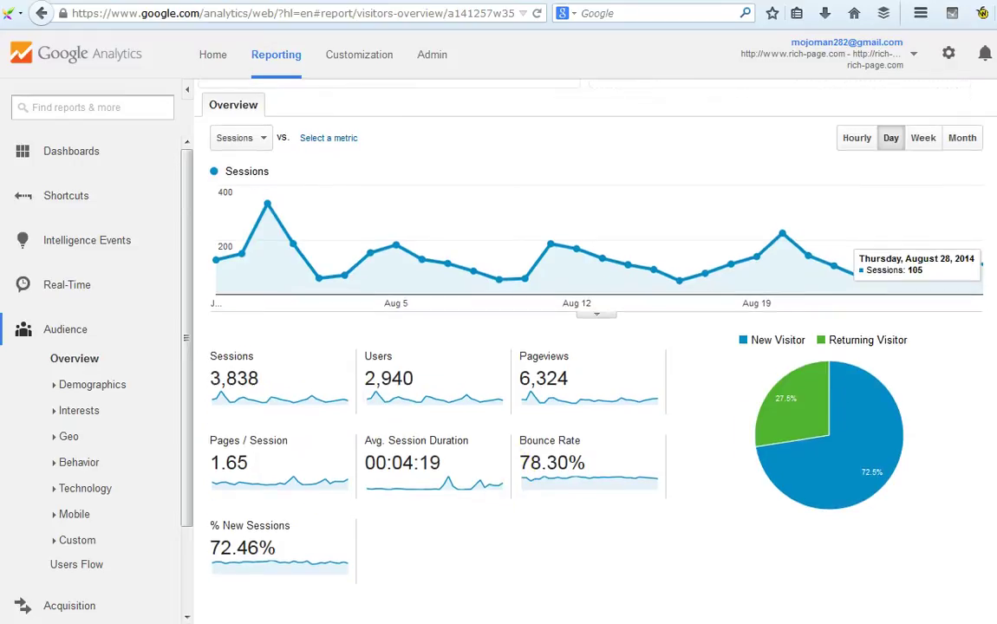
scroll(981, 152, "up", 5)
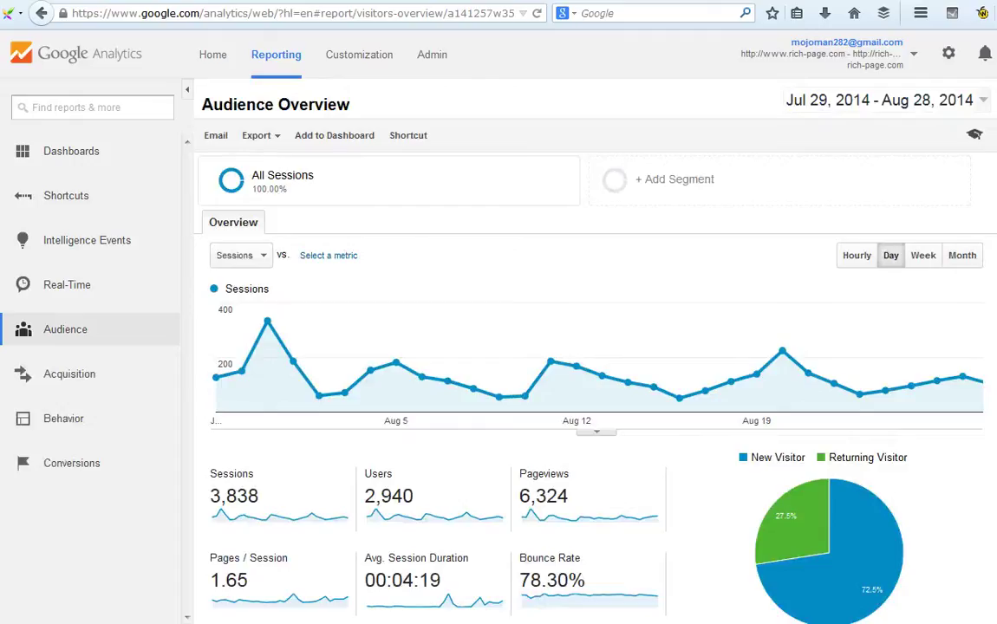
Open the All Pages report in the Site Content group of the Behavior reports
left_click(73, 422)
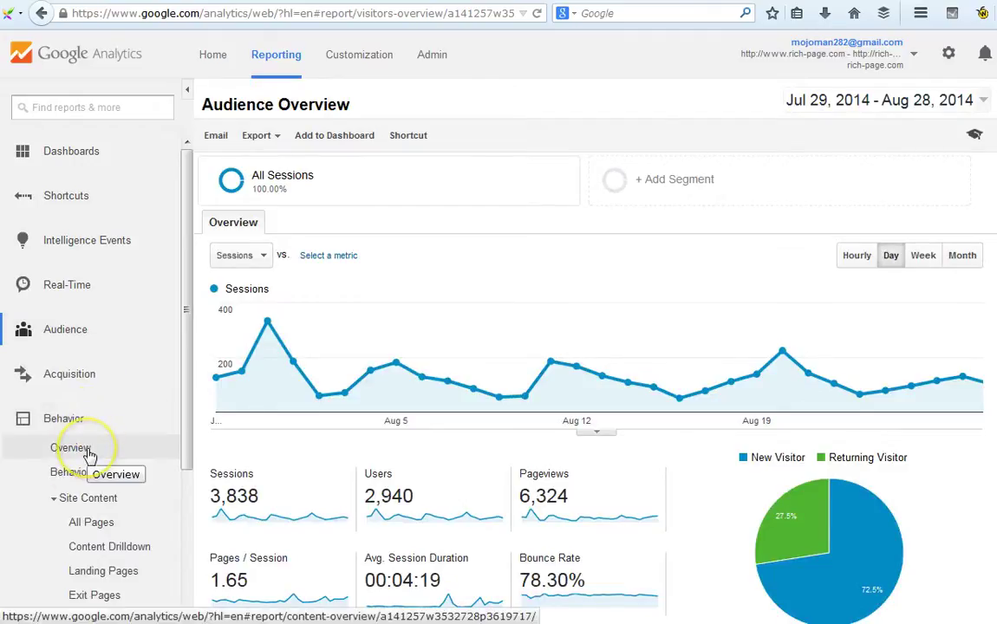
left_click(122, 523)
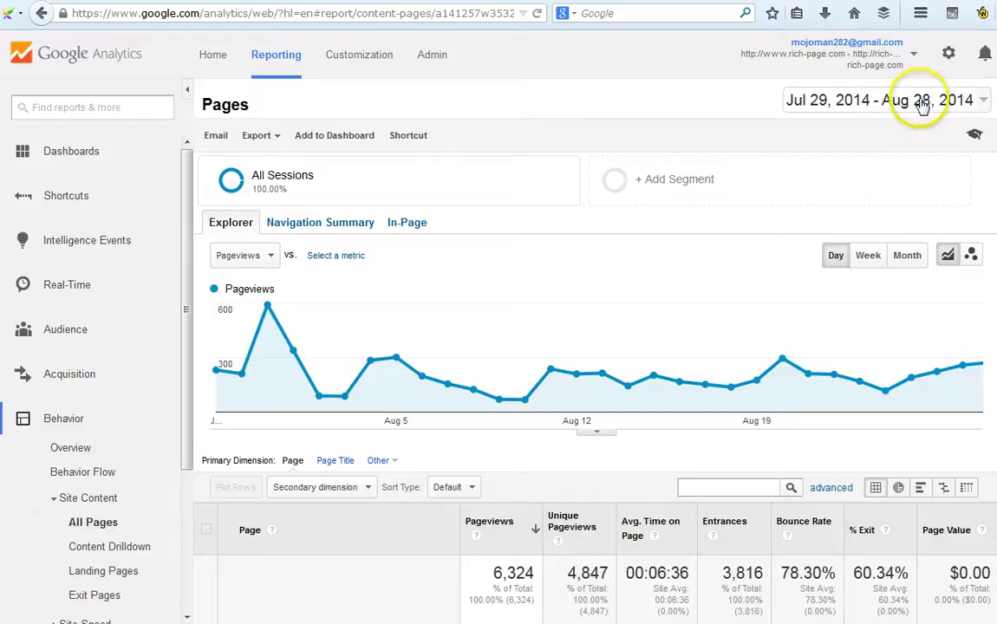
left_click(980, 254)
scroll(590, 346, "down", 3)
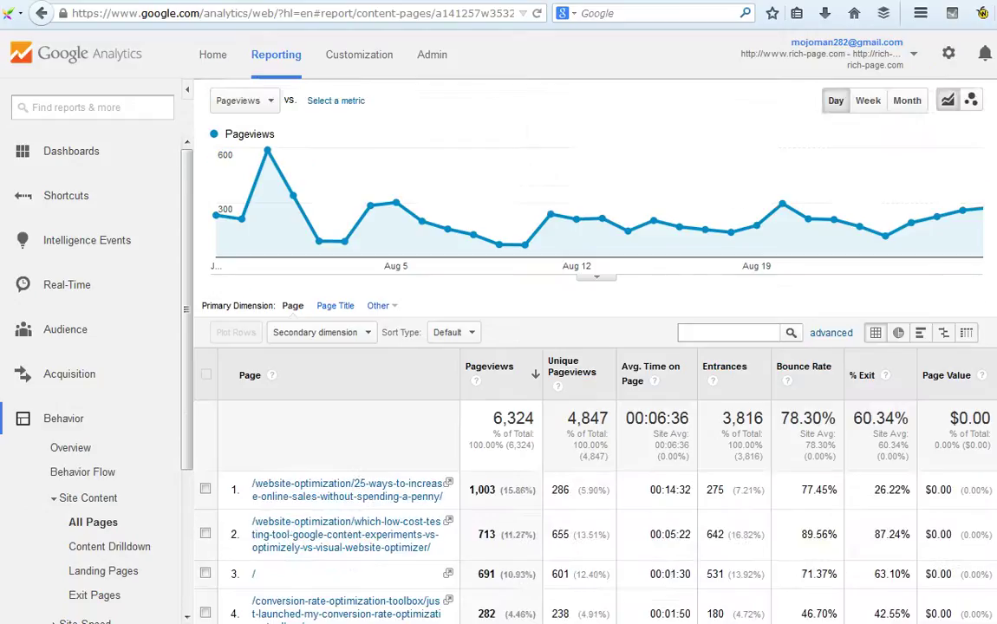
scroll(590, 347, "up", 3)
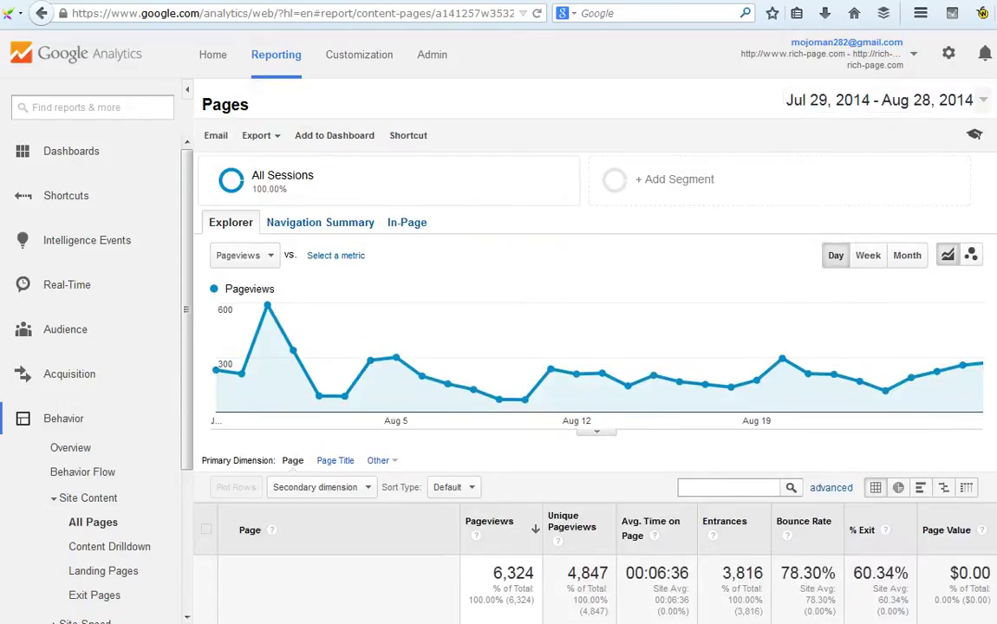
Look through the preset choices for the report's date range and close the date selector
left_click(979, 108)
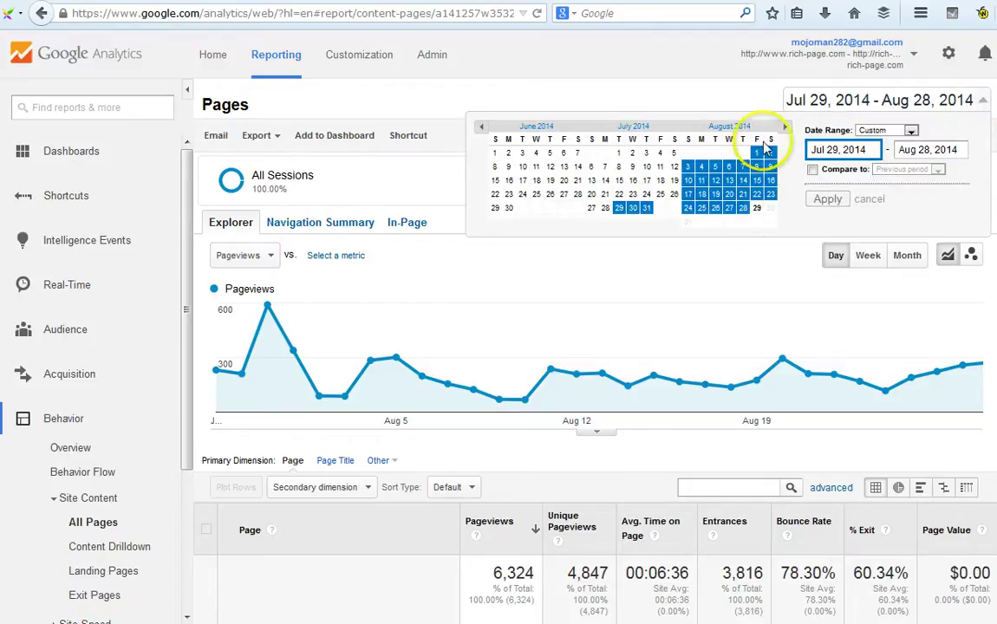
left_click(893, 130)
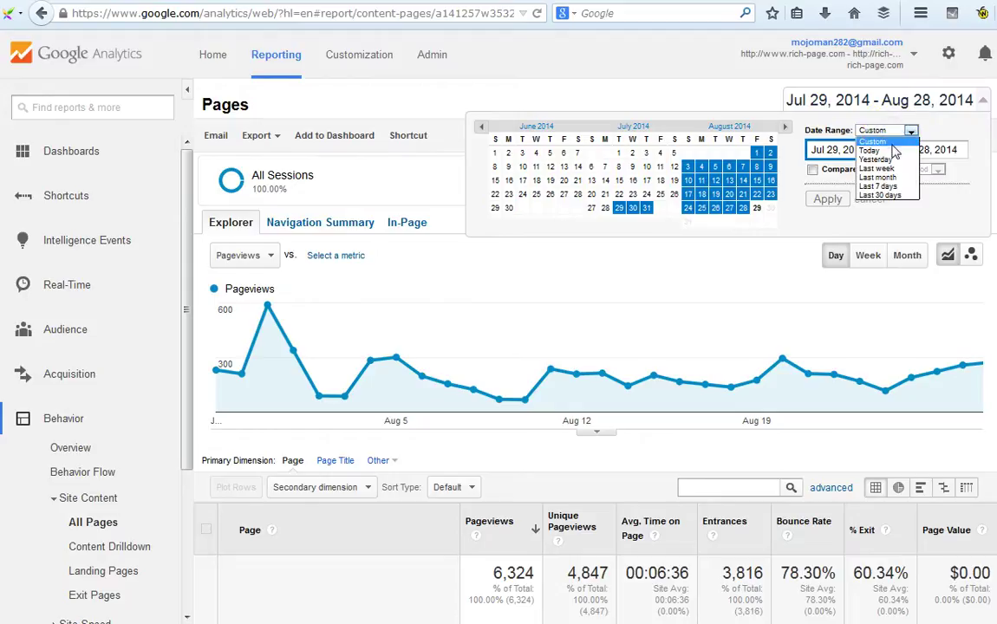
left_click(964, 136)
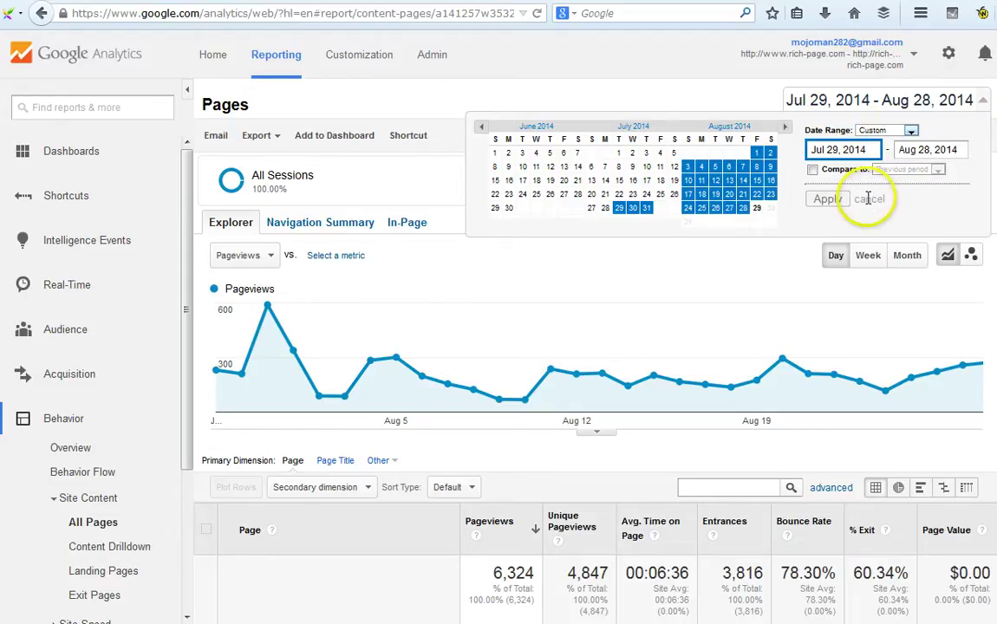
left_click(825, 201)
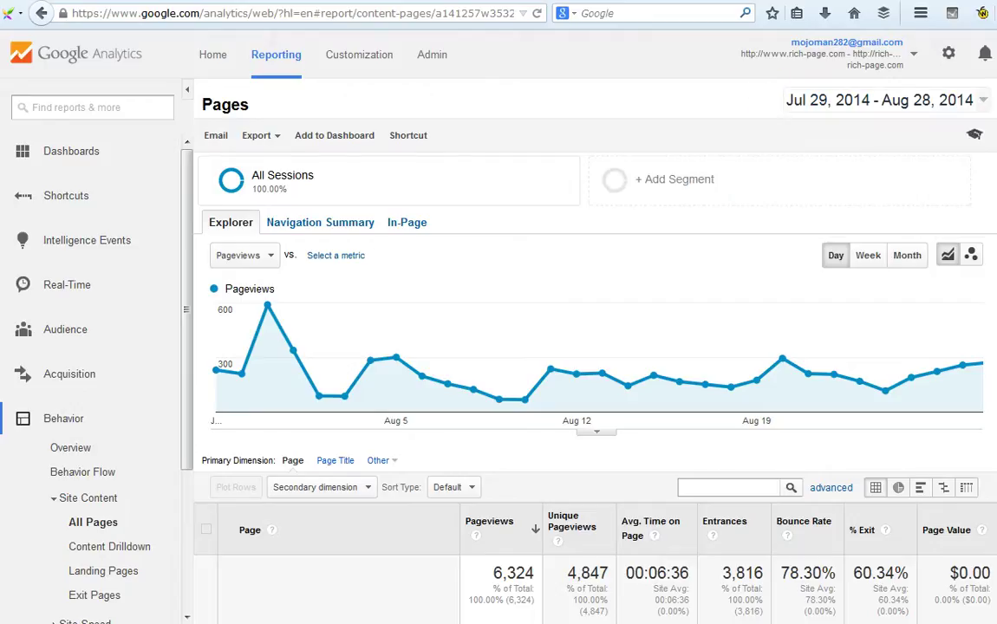
Examine the list of most viewed pages along with their pageviews, time on page, entrances, bounce rate and exit columns
scroll(912, 263, "down", 1)
scroll(912, 263, "up", 1)
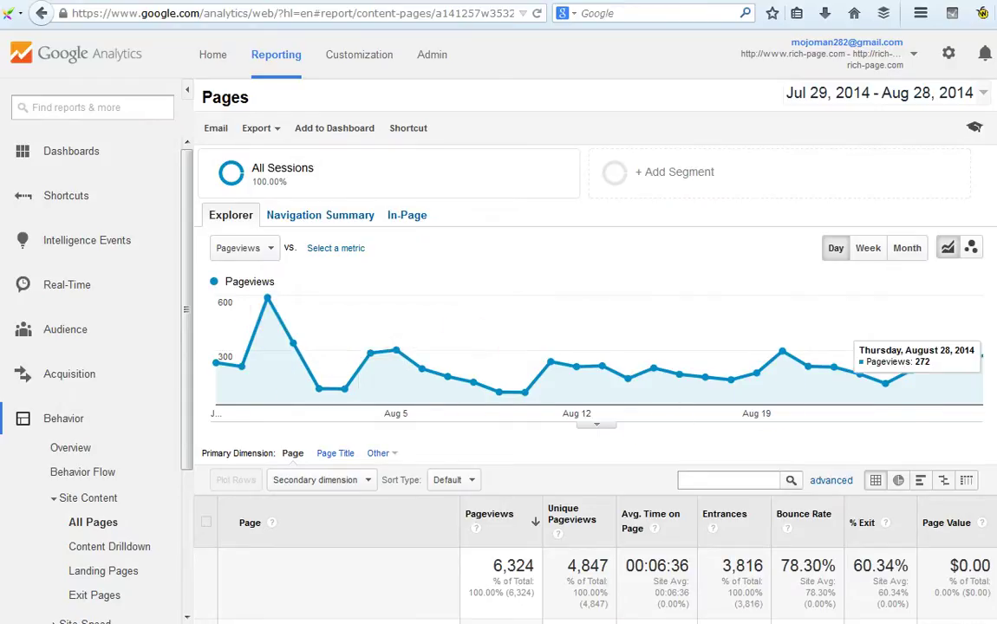
scroll(966, 386, "down", 2)
scroll(979, 286, "down", 4)
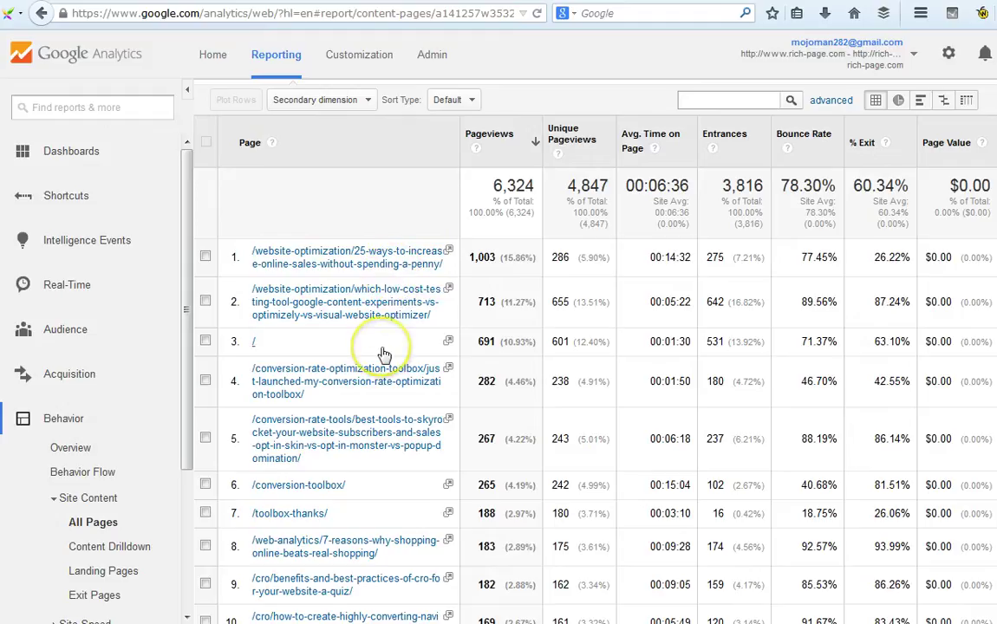
scroll(423, 383, "up", 3)
scroll(425, 389, "down", 4)
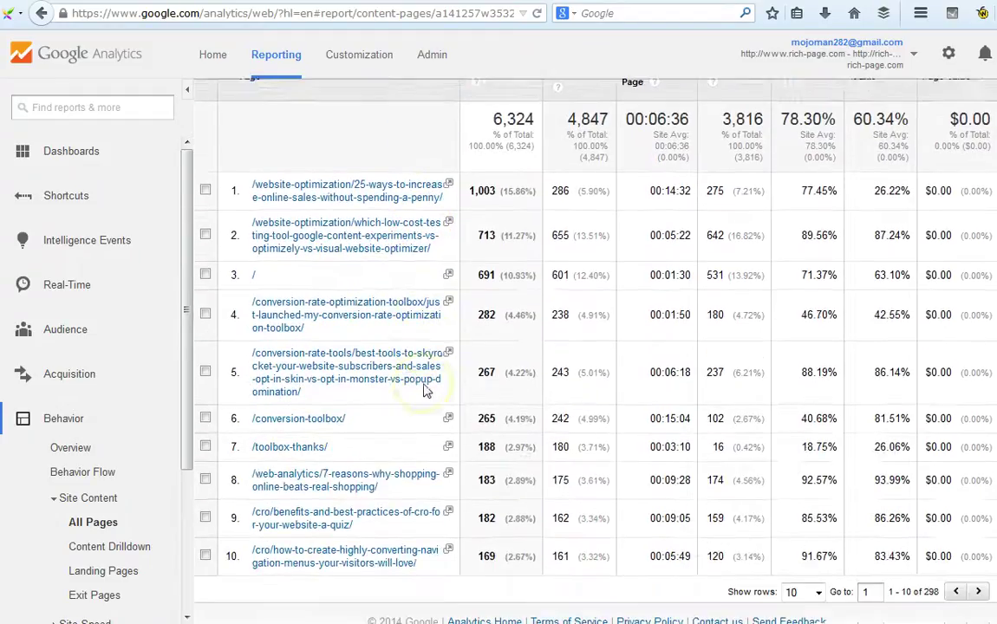
scroll(424, 391, "up", 4)
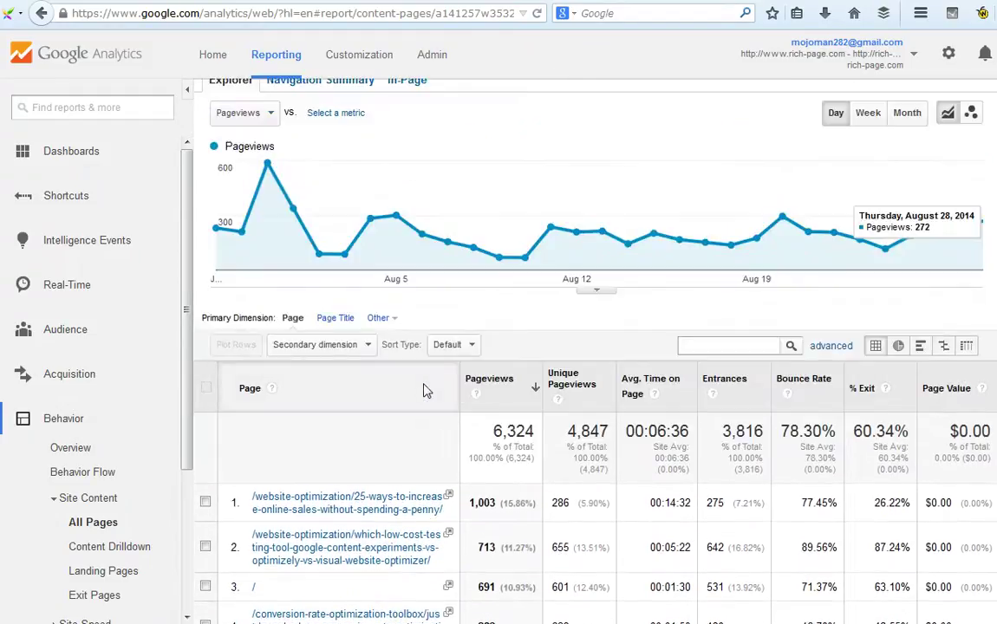
scroll(424, 391, "down", 2)
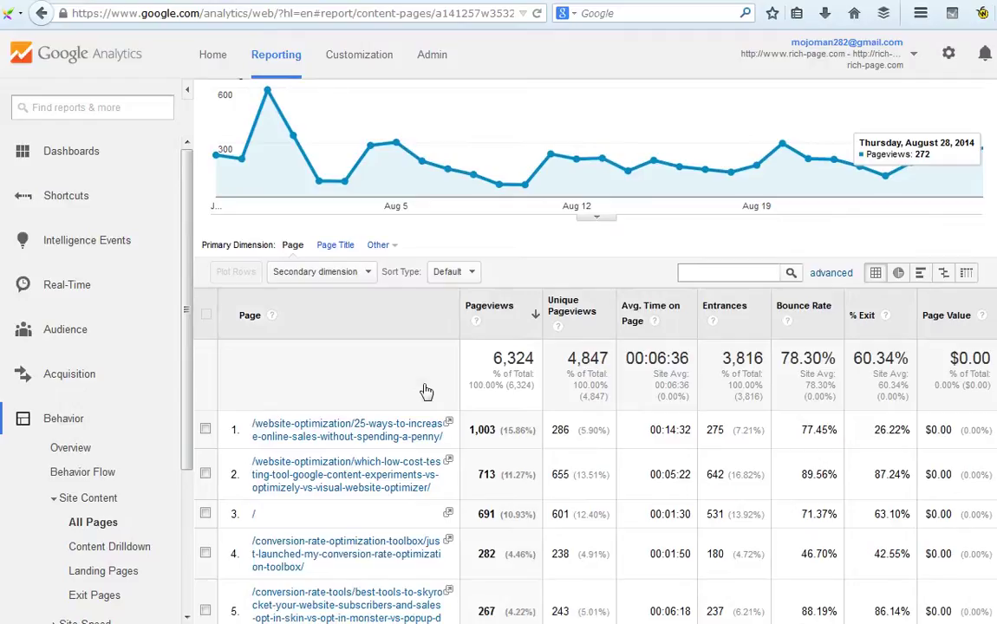
scroll(444, 377, "down", 1)
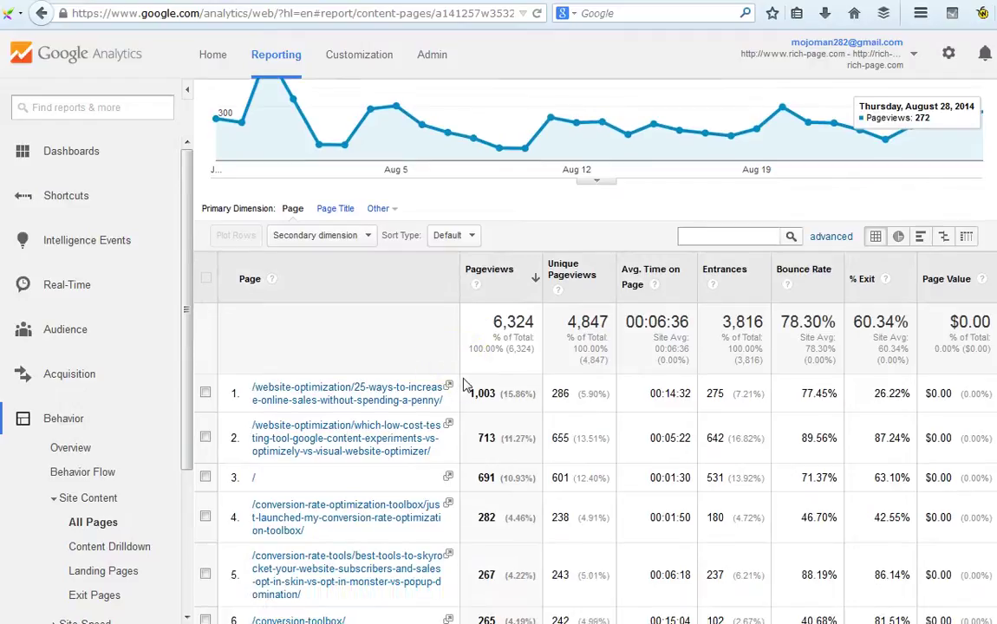
scroll(464, 386, "down", 1)
Compare the bounce rate and exit percentage of the most viewed page, the 25 ways to increase online sales article
left_click(418, 368)
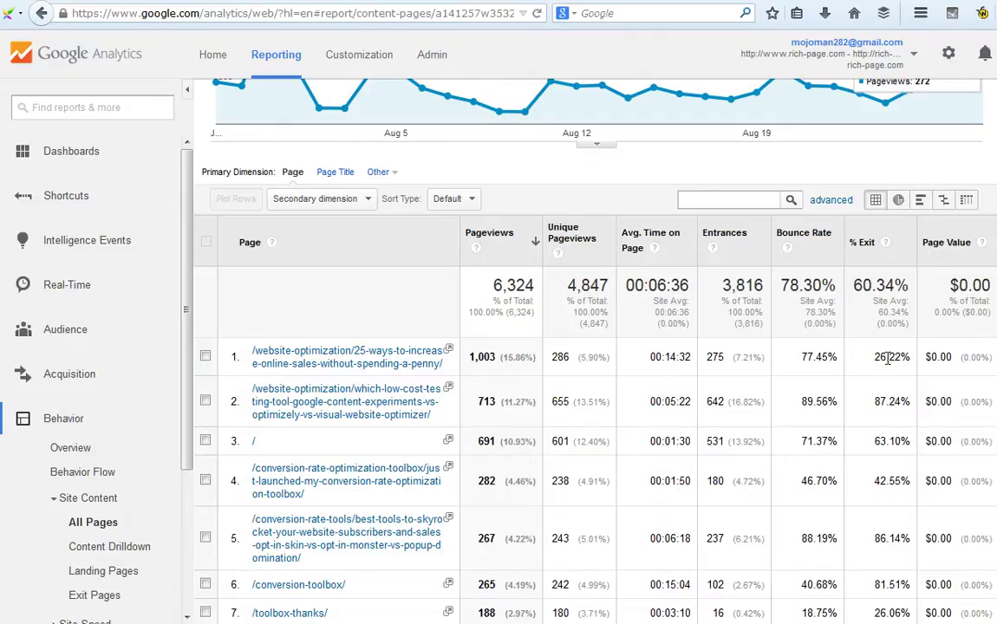
left_click(839, 366)
left_click(883, 362)
left_click(828, 362)
left_click(858, 371)
left_click(877, 365)
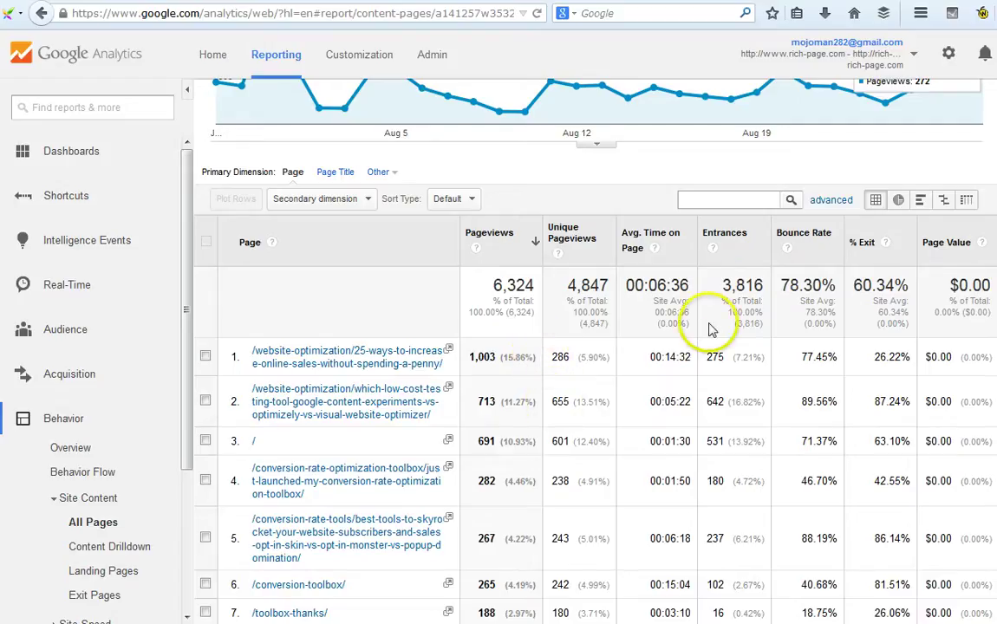
View the pages data as a percentage pie chart and as performance bars
left_click(723, 202)
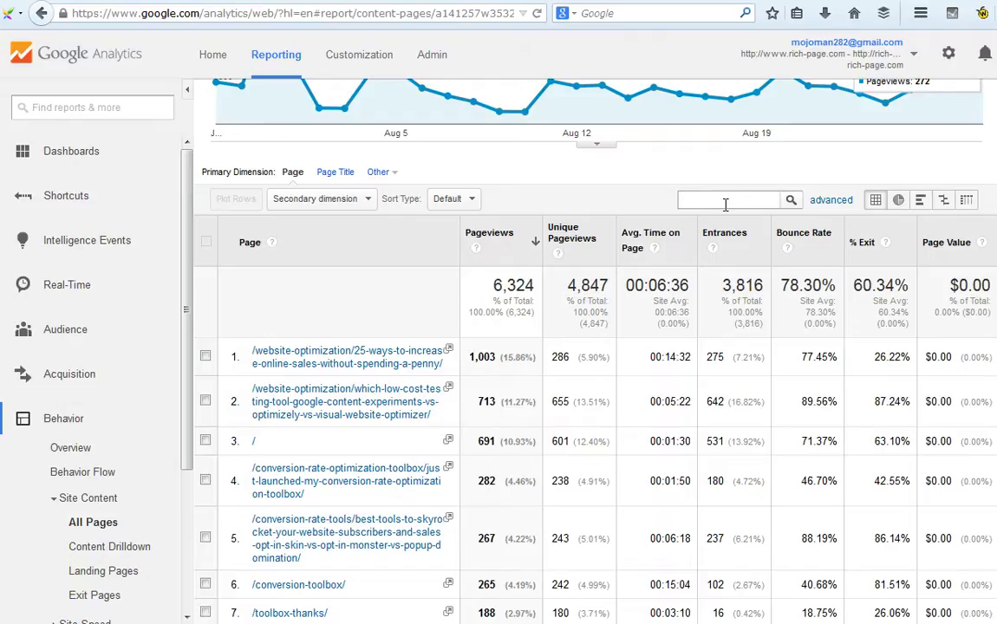
left_click(852, 217)
scroll(971, 286, "up", 2)
left_click(899, 287)
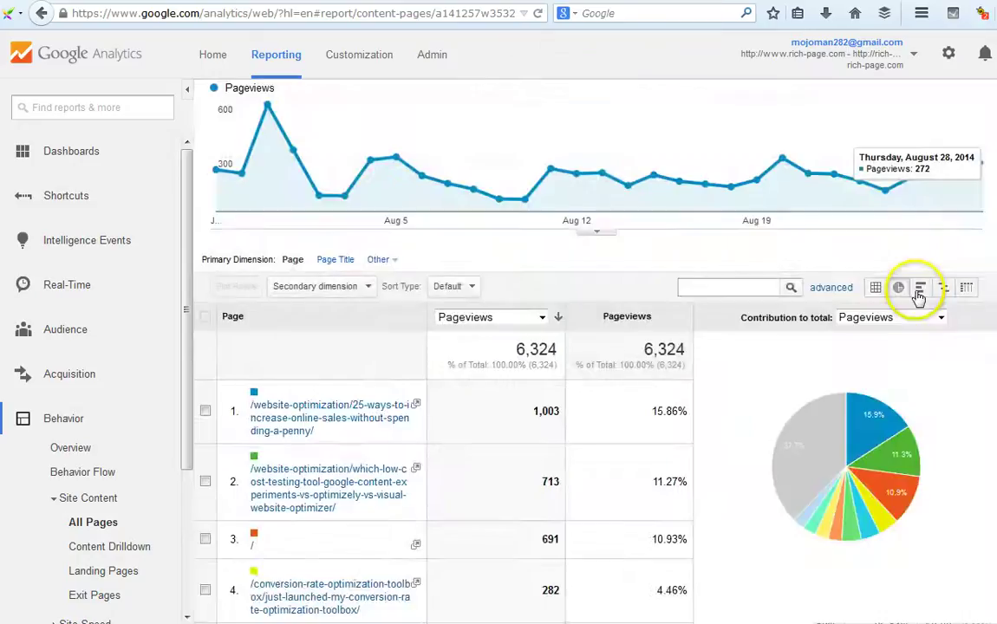
left_click(920, 287)
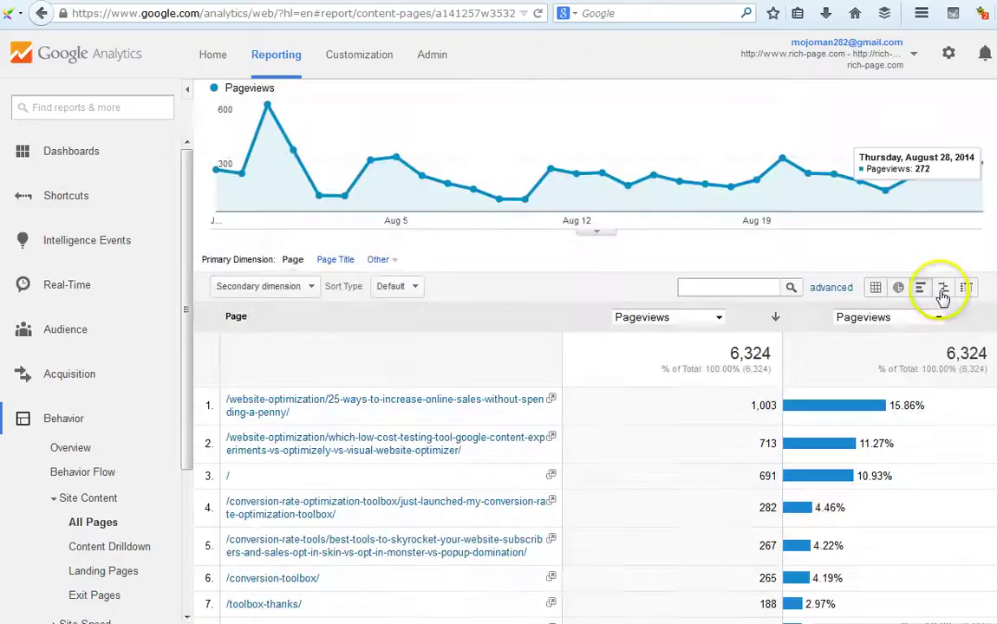
Show the pages in the comparison view with Bounce Rate compared to the site average
left_click(943, 292)
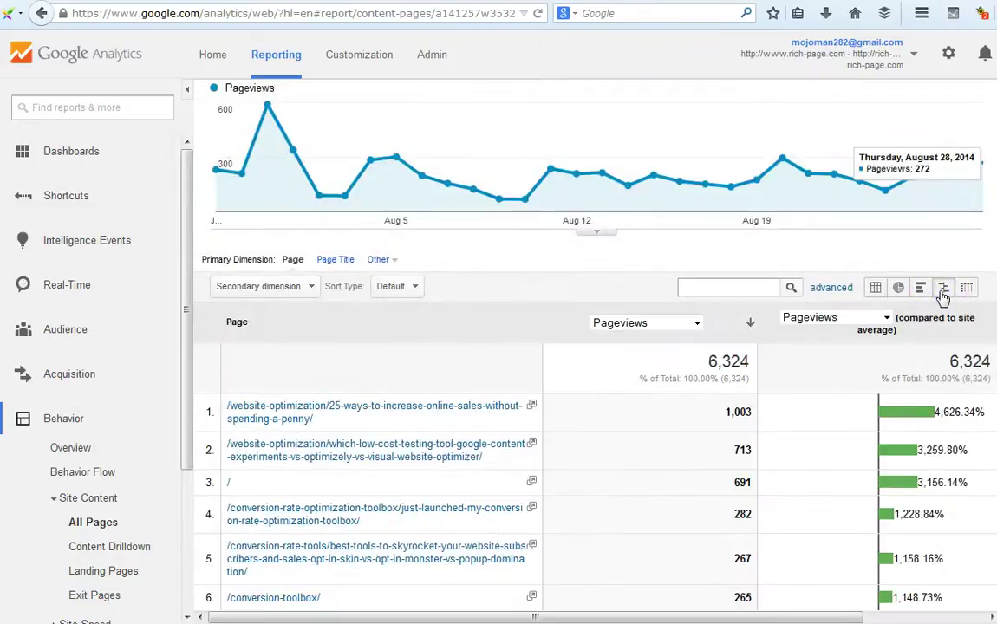
scroll(966, 336, "down", 2)
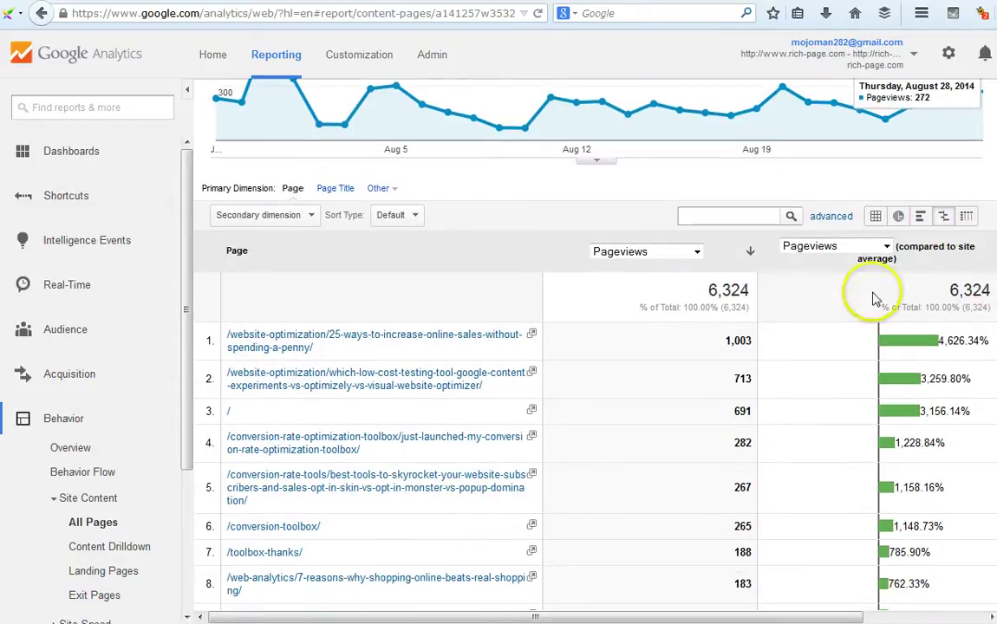
left_click(886, 246)
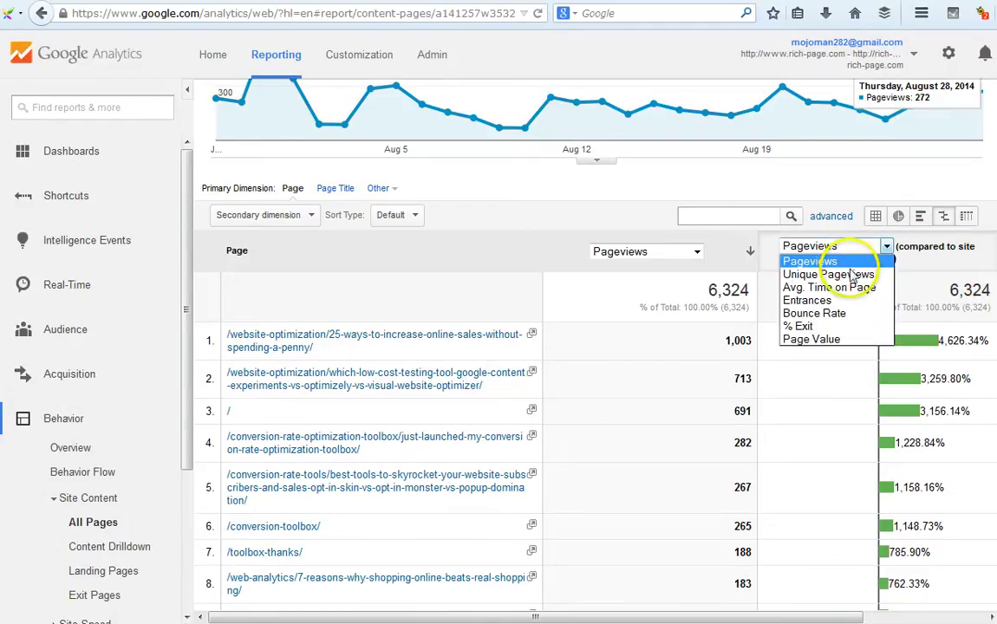
left_click(857, 316)
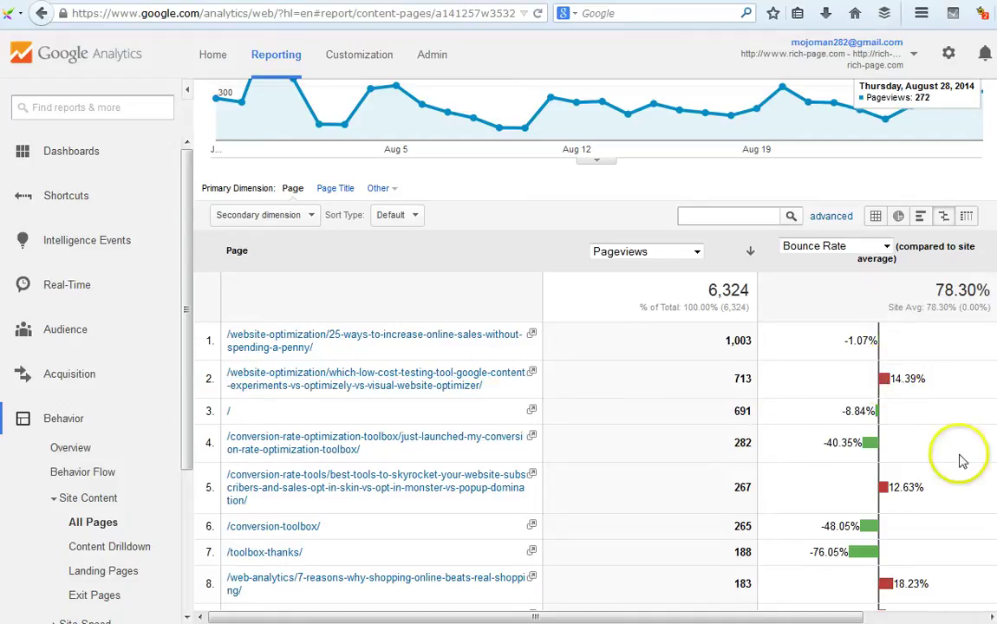
Return the pages report to the data table view and review the metrics of the listed pages
scroll(589, 346, "up", 1)
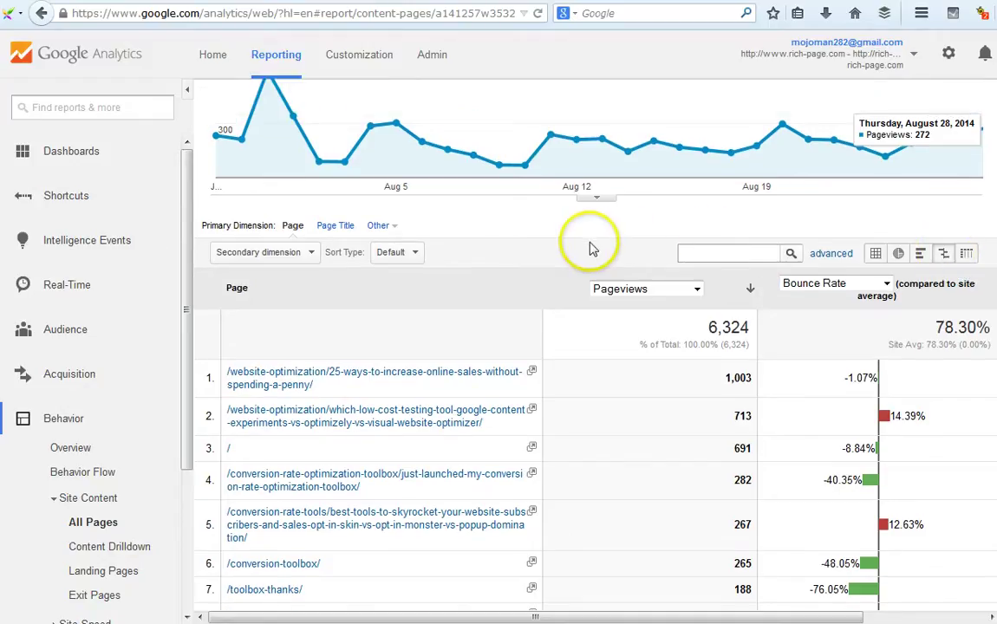
left_click(875, 253)
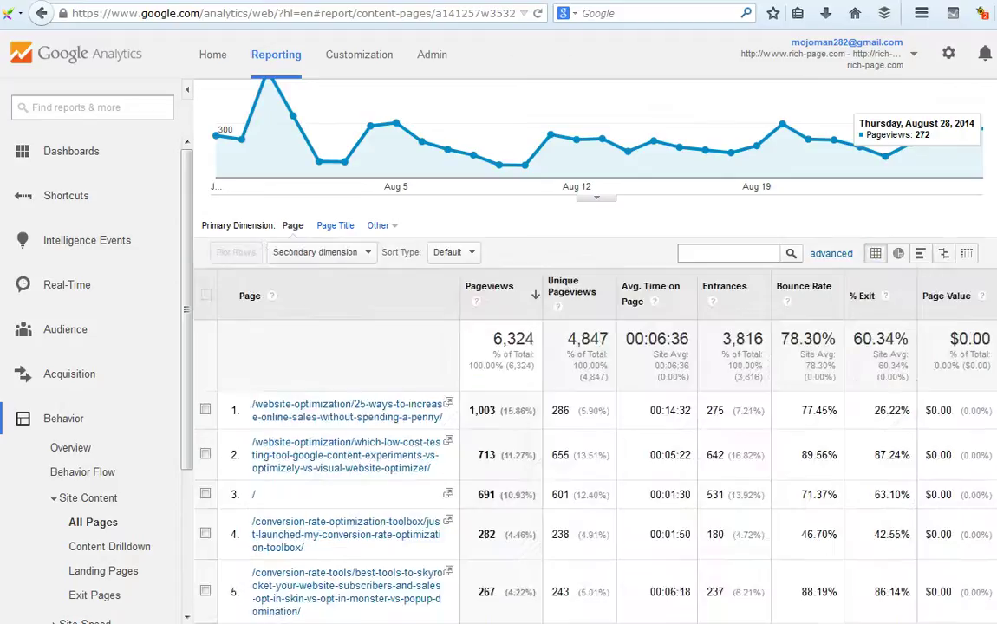
scroll(594, 347, "up", 5)
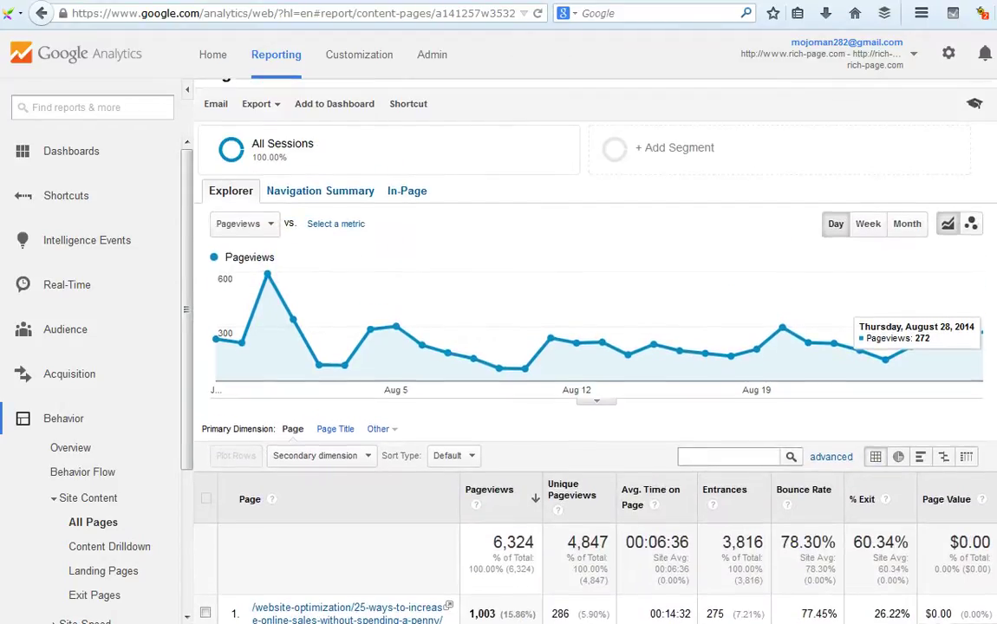
scroll(595, 347, "down", 3)
scroll(595, 347, "down", 4)
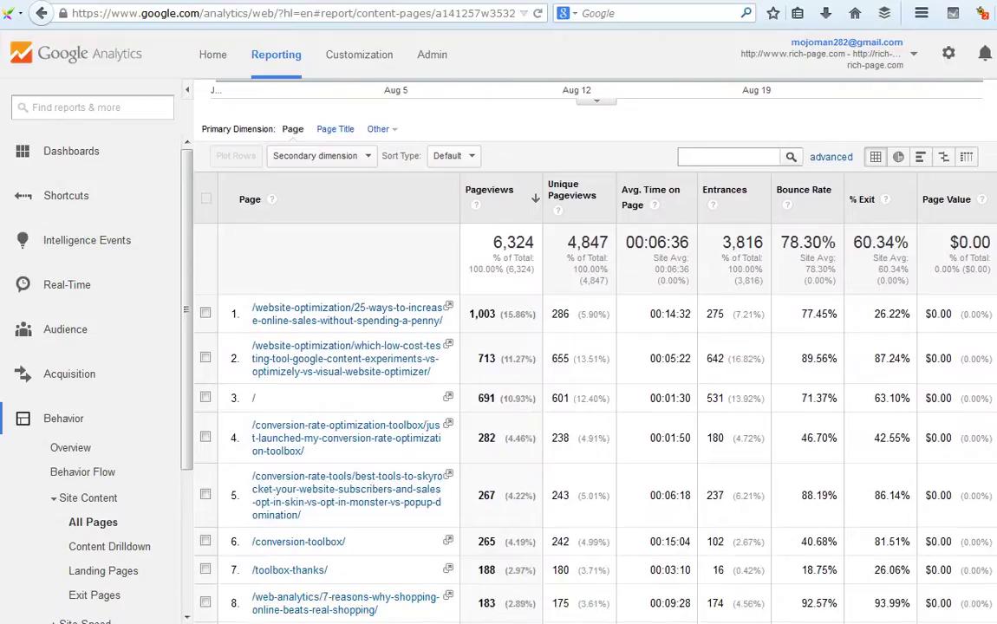
scroll(594, 347, "up", 1)
scroll(595, 346, "down", 2)
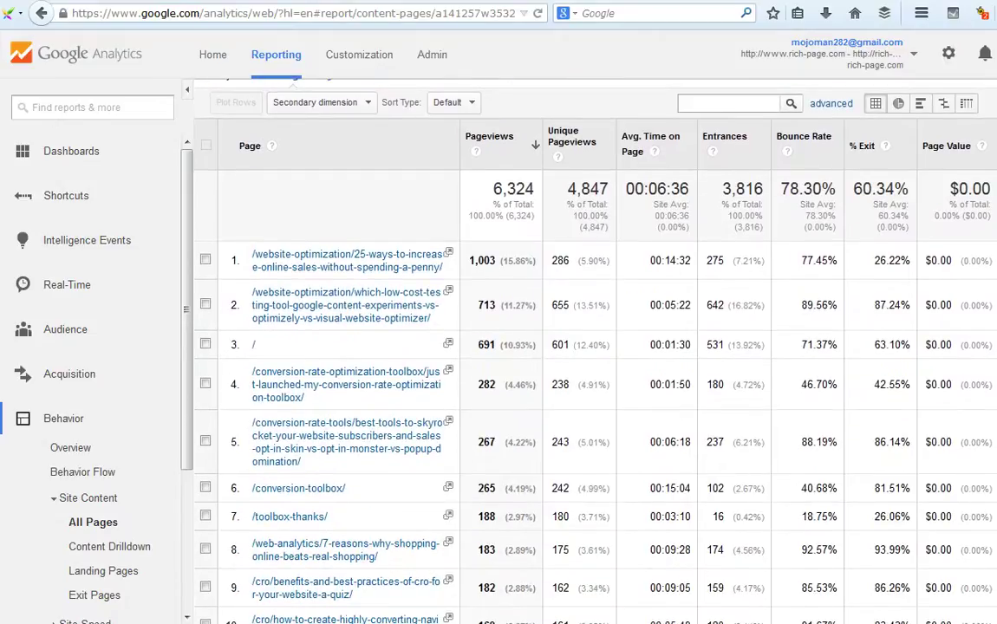
scroll(594, 346, "up", 1)
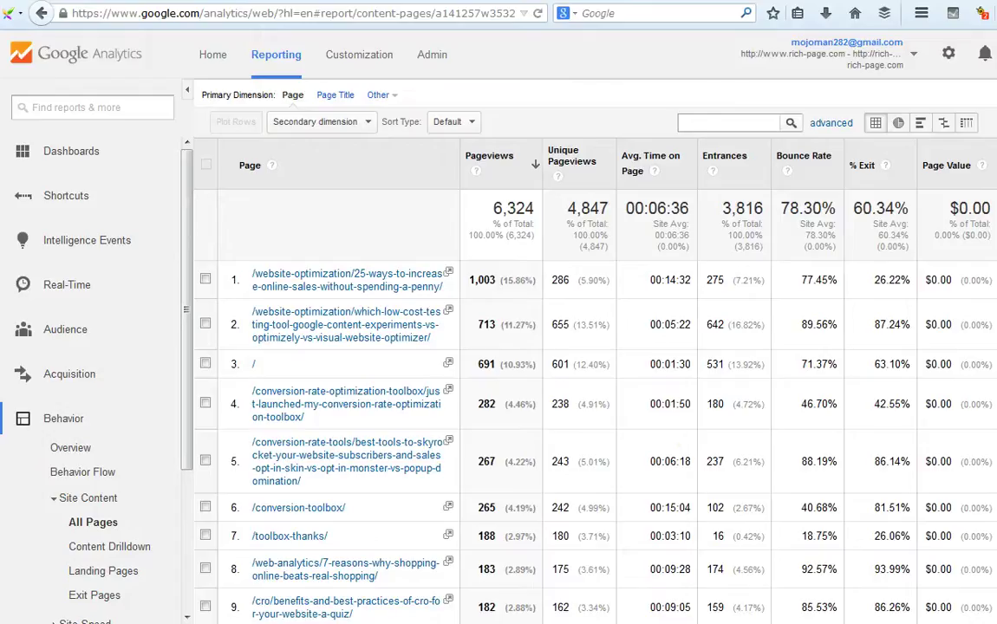
Open the individual page report for the 25 ways to increase online sales article and review its metrics
left_click(403, 293)
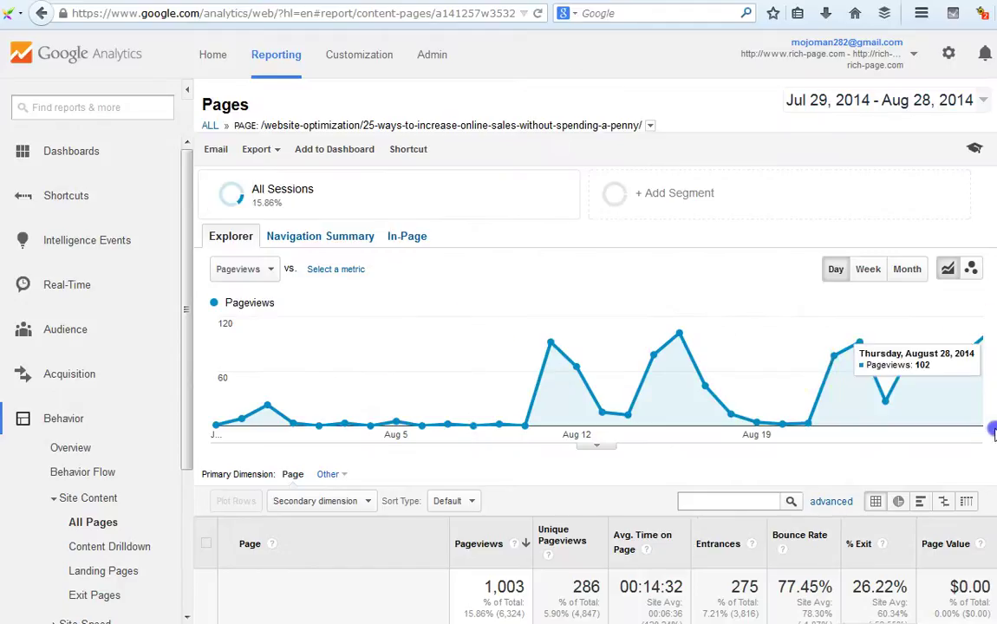
scroll(992, 433, "down", 3)
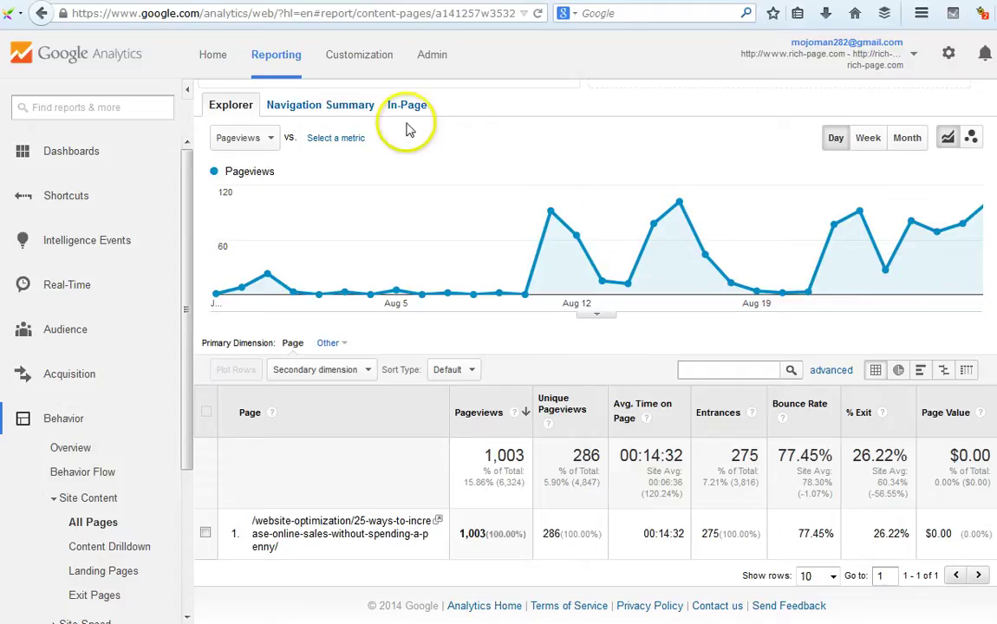
scroll(422, 152, "up", 2)
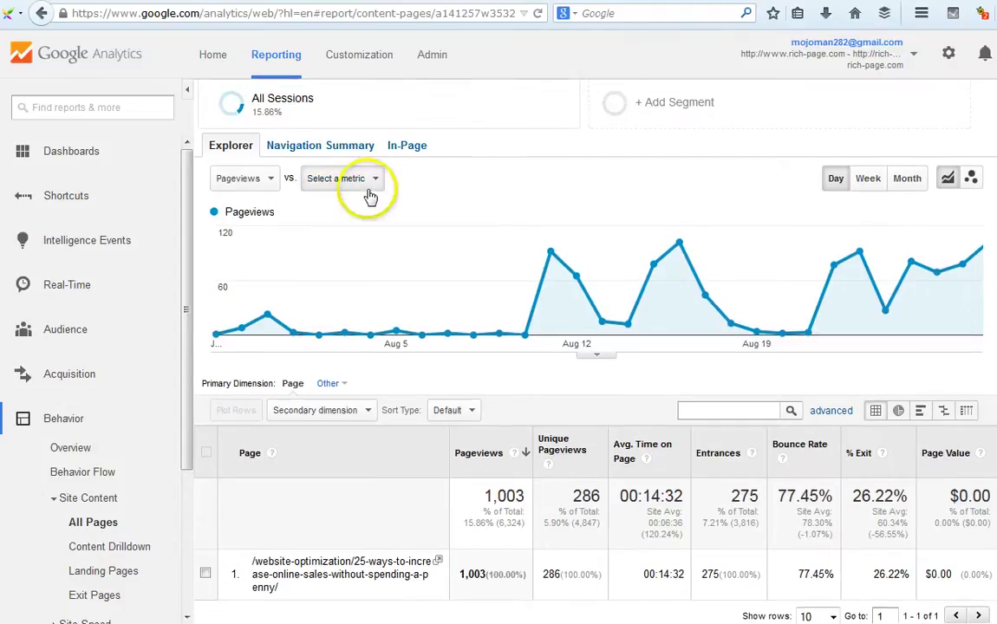
Show the article's Navigation Summary with its previous and next page paths
left_click(317, 182)
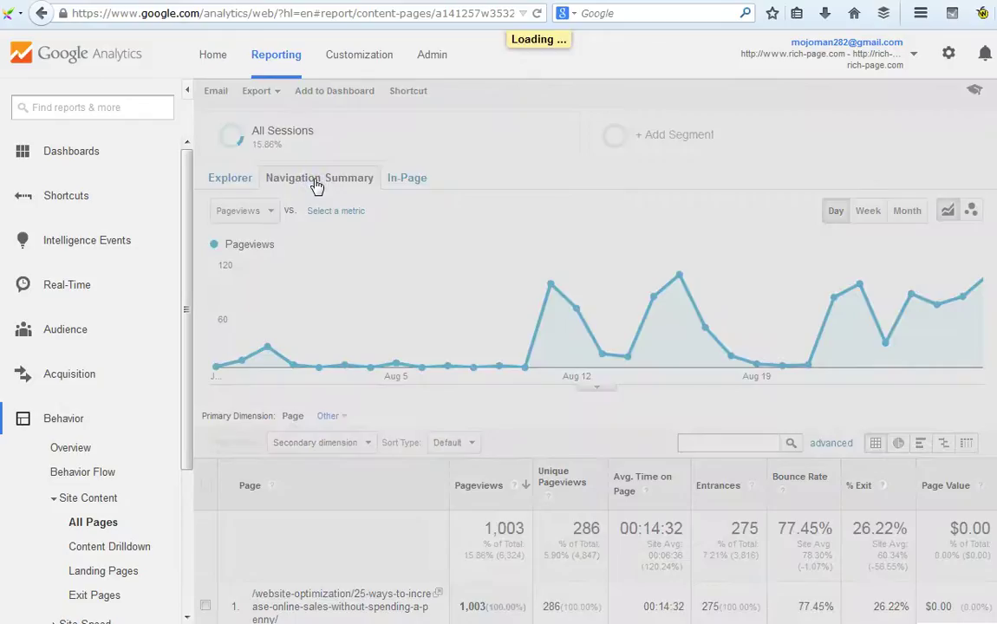
scroll(317, 186, "down", 3)
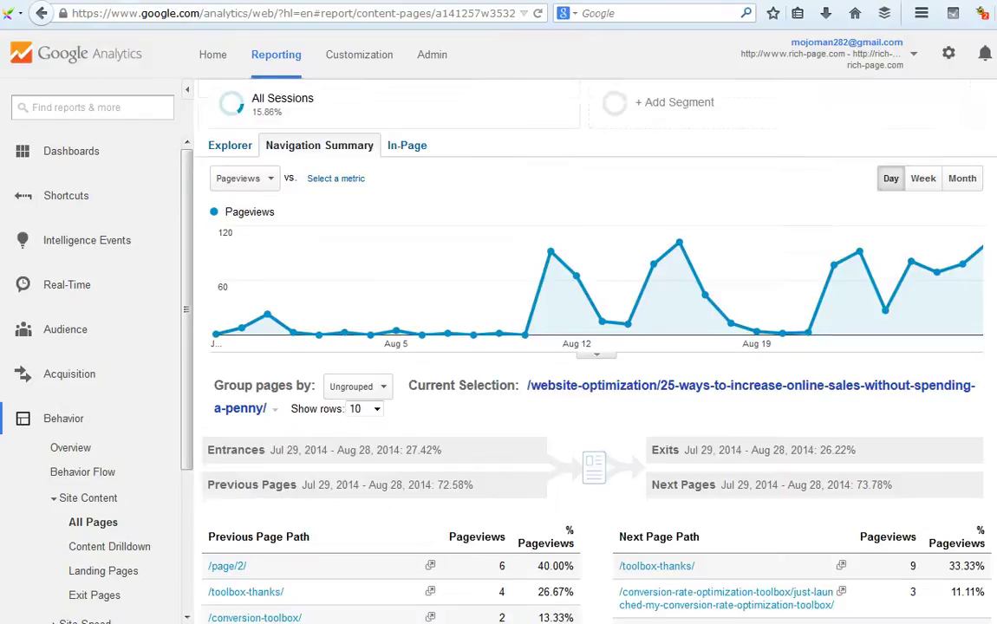
scroll(534, 317, "down", 3)
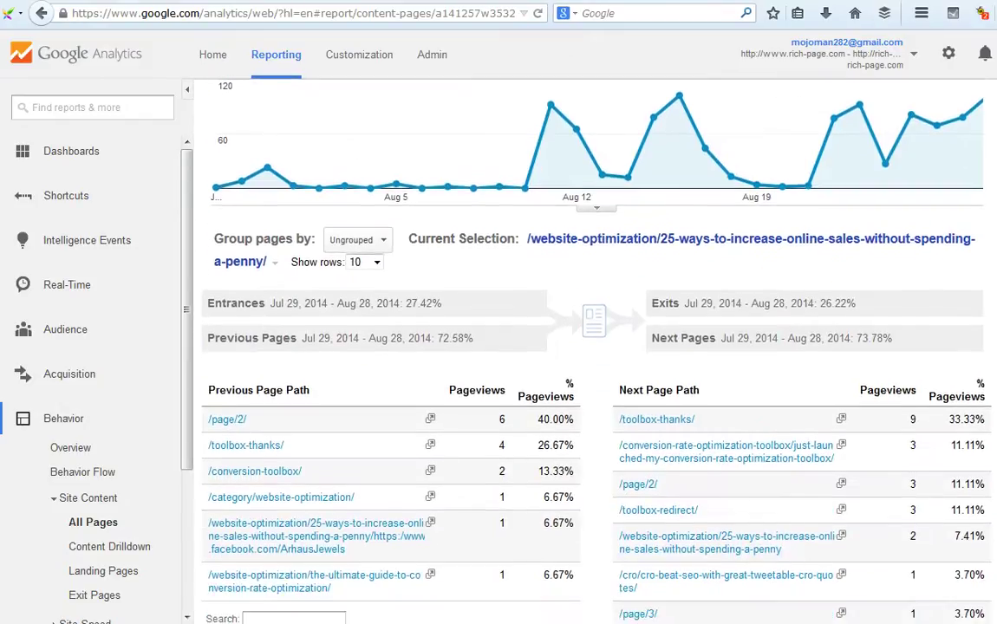
scroll(537, 347, "down", 1)
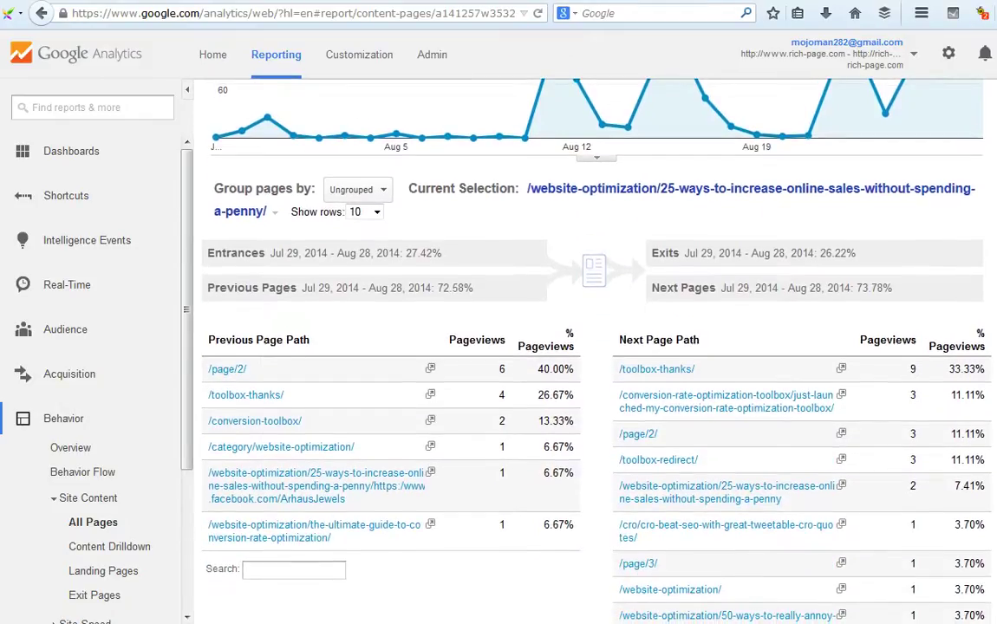
Examine the article's entrances, exits, and which pages visitors viewed before and after it
scroll(537, 346, "up", 3)
scroll(538, 347, "down", 3)
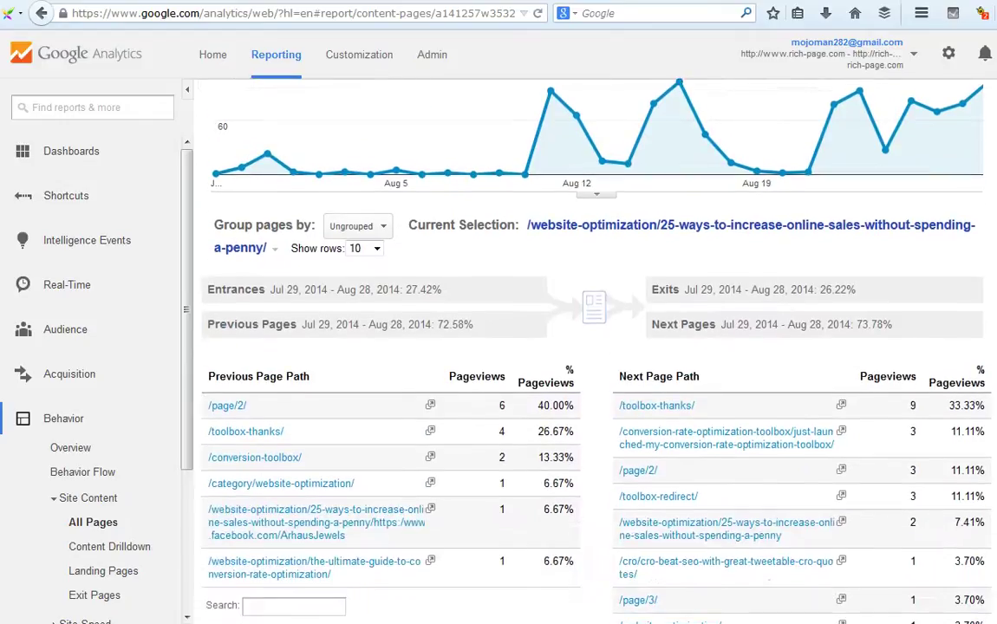
scroll(537, 347, "up", 4)
scroll(981, 341, "down", 1)
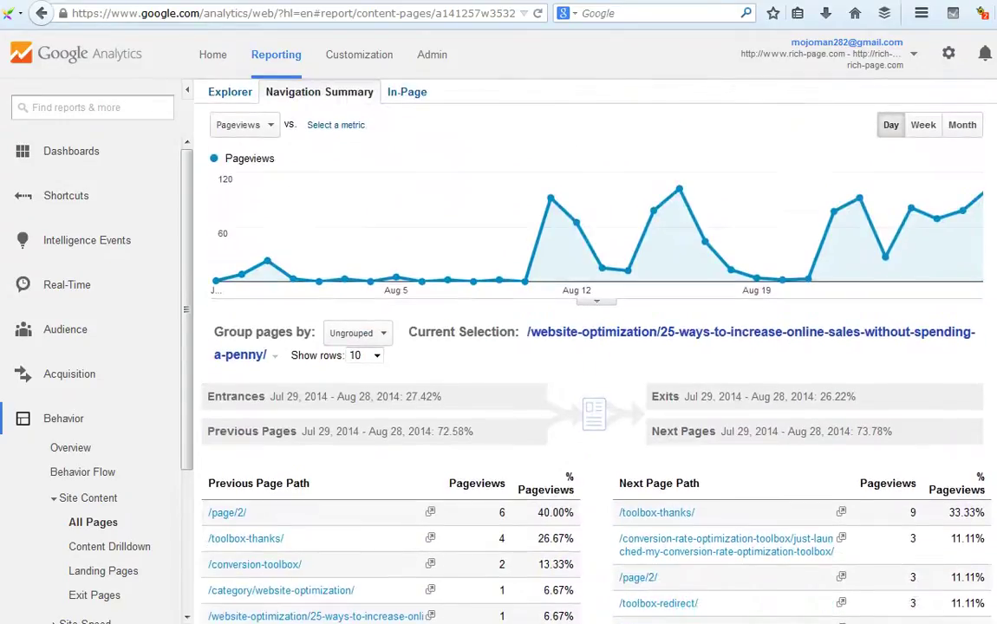
scroll(982, 341, "up", 1)
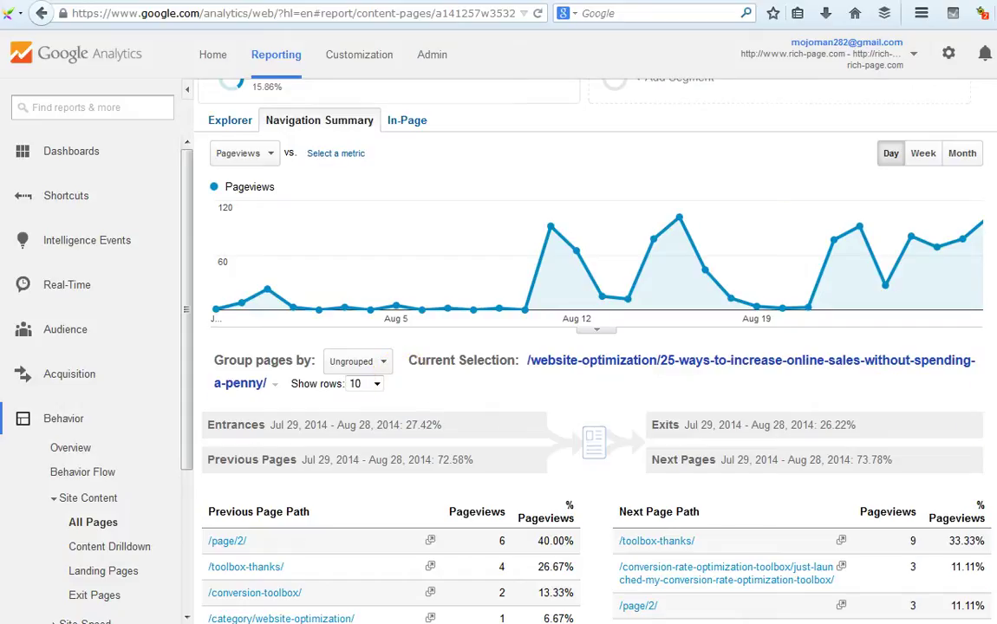
scroll(522, 457, "down", 3)
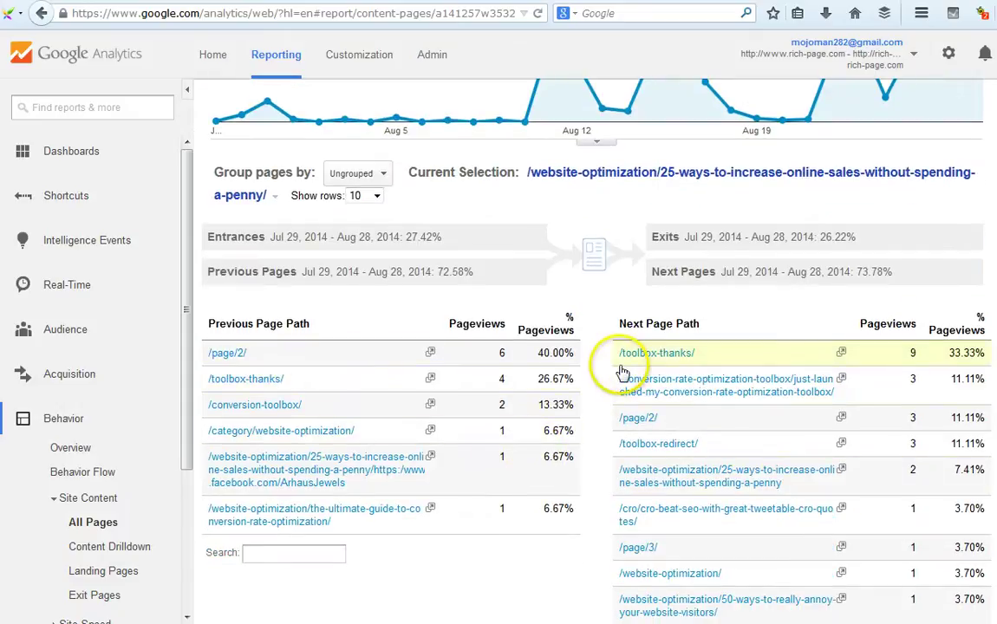
scroll(607, 412, "down", 1)
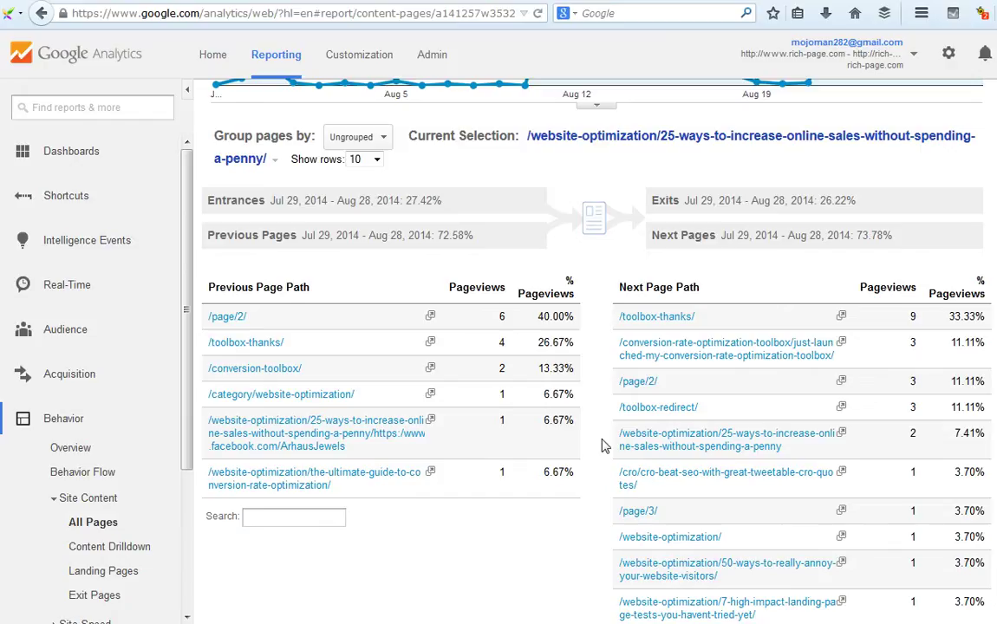
left_click(690, 366)
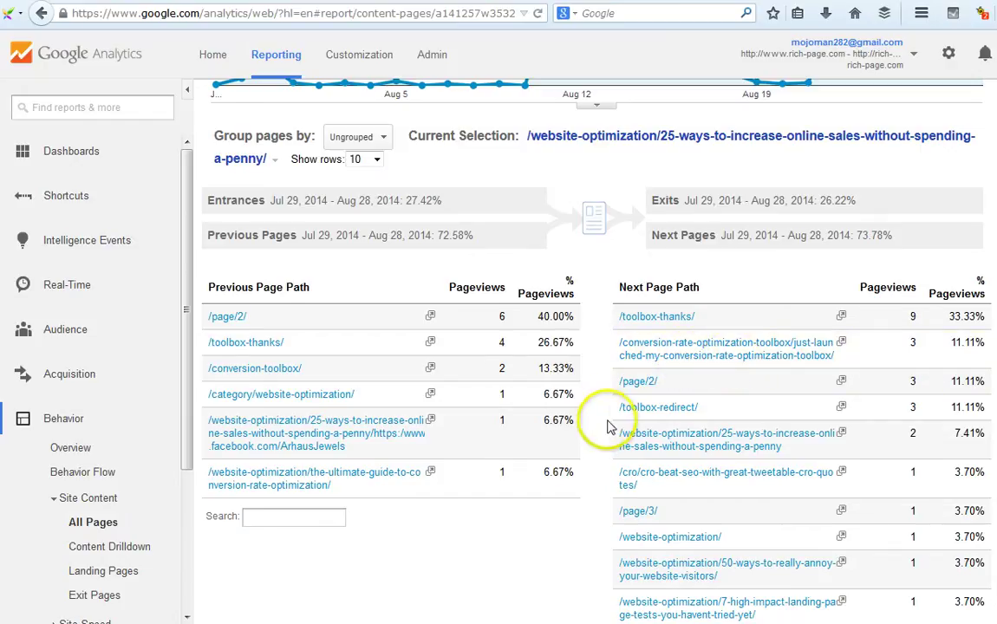
scroll(607, 430, "down", 1)
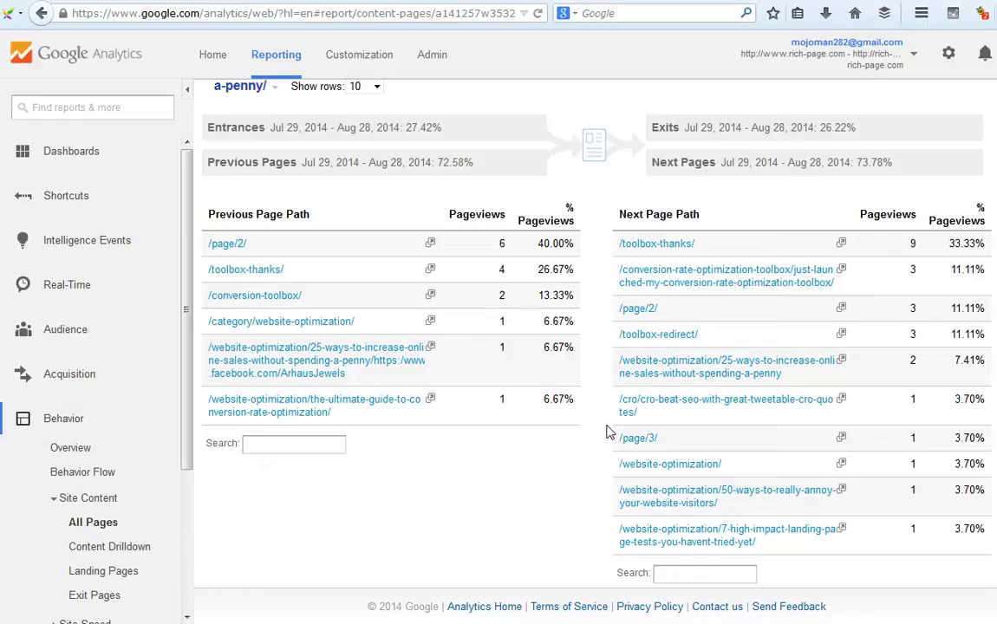
scroll(606, 431, "up", 5)
scroll(607, 431, "up", 2)
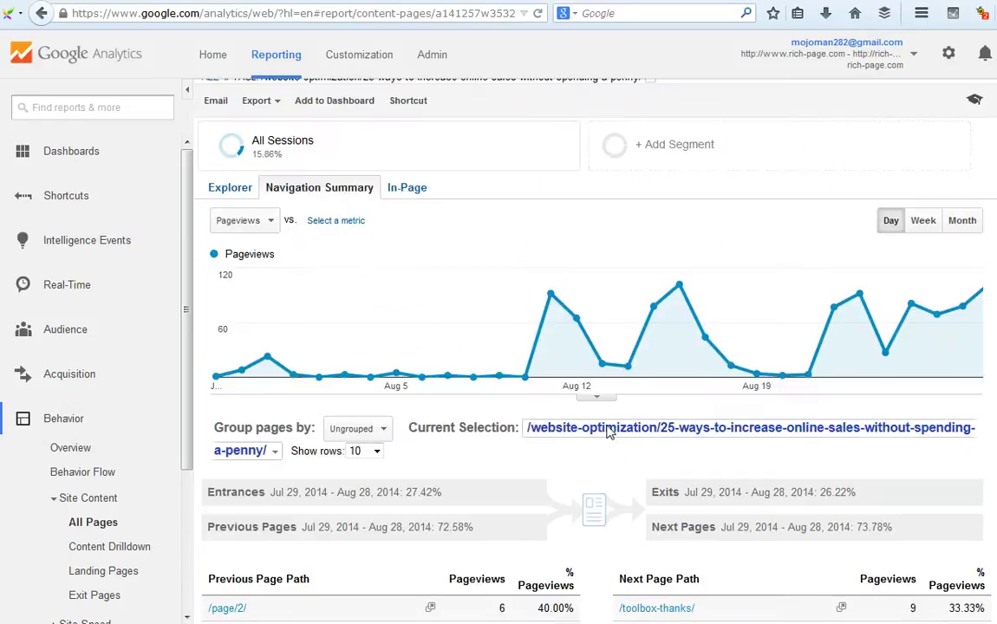
Open the article's In-Page analytics report and load it in full view
left_click(403, 190)
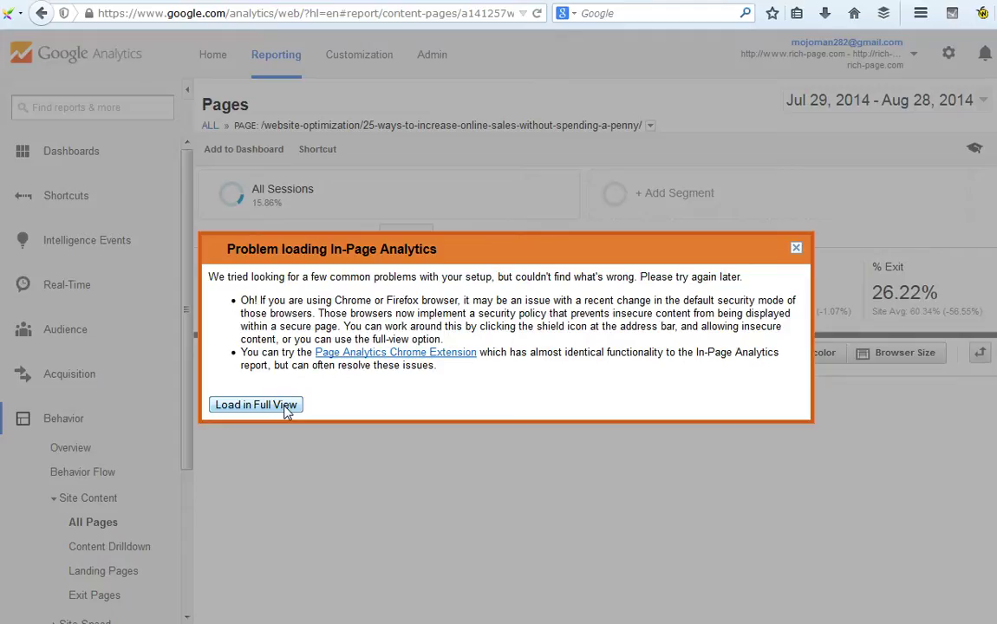
right_click(285, 409)
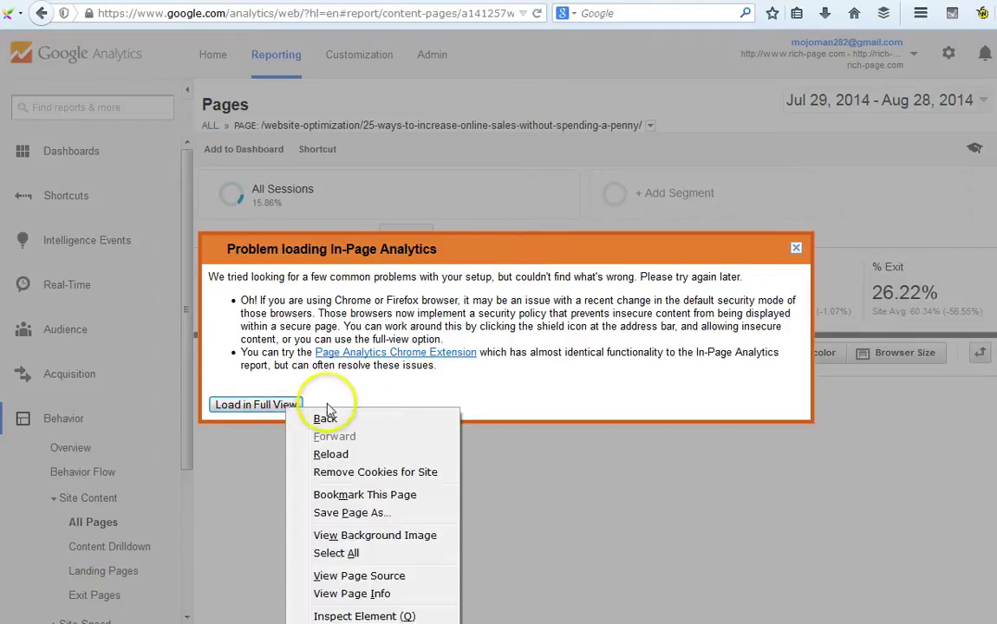
left_click(274, 407)
right_click(274, 407)
left_click(274, 407)
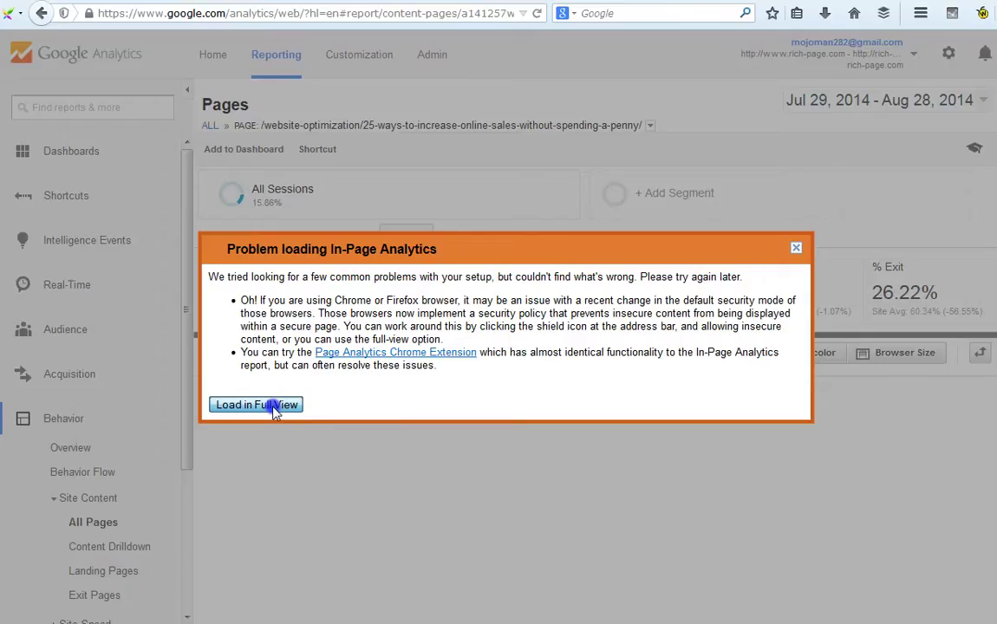
left_click(274, 407)
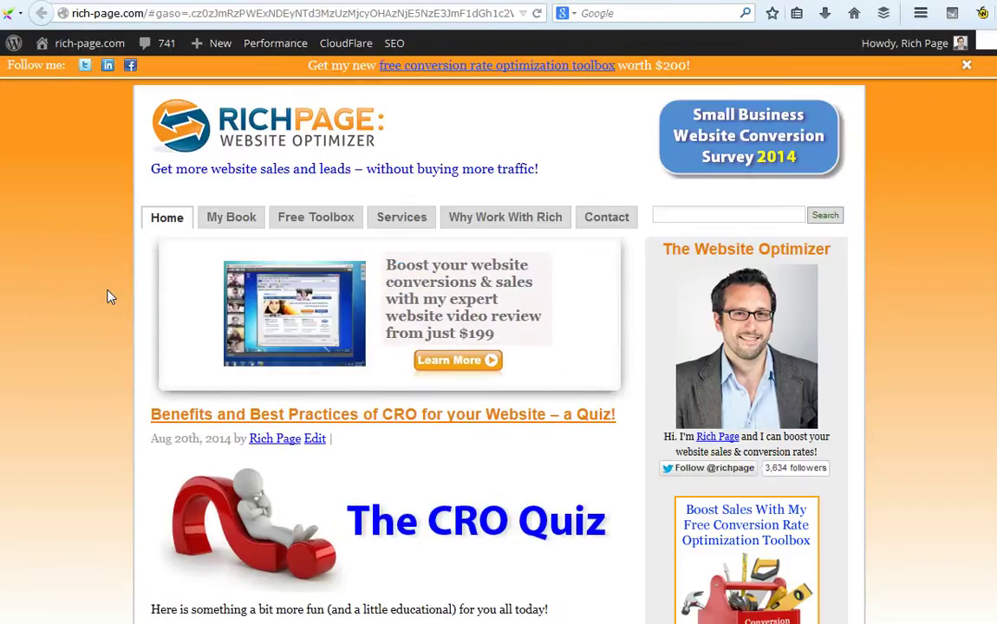
Inspect the click percentages on the home page's navigation links, top article title and author link
scroll(107, 297, "down", 5)
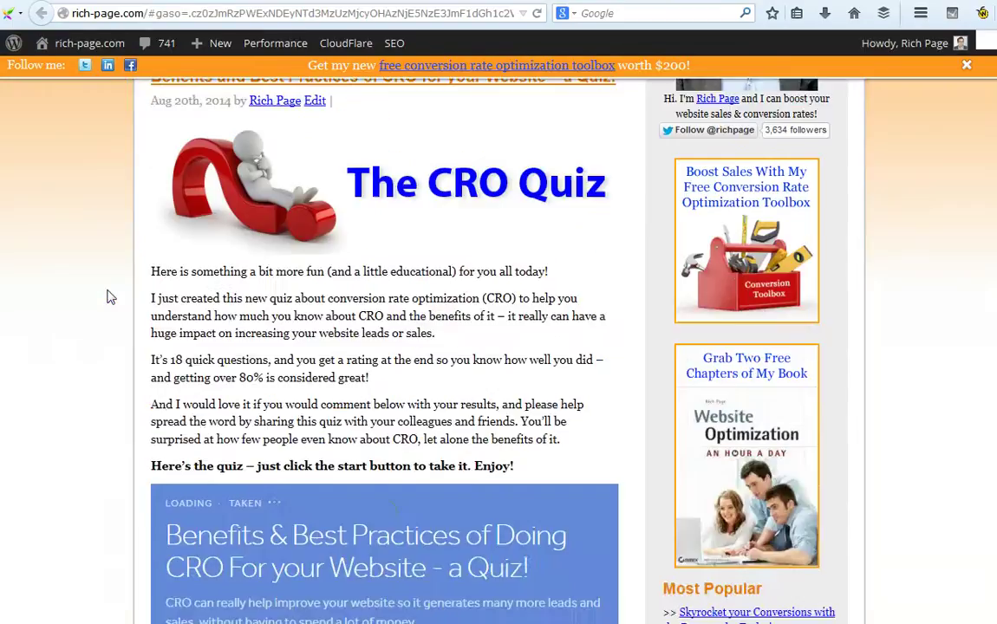
scroll(108, 296, "up", 5)
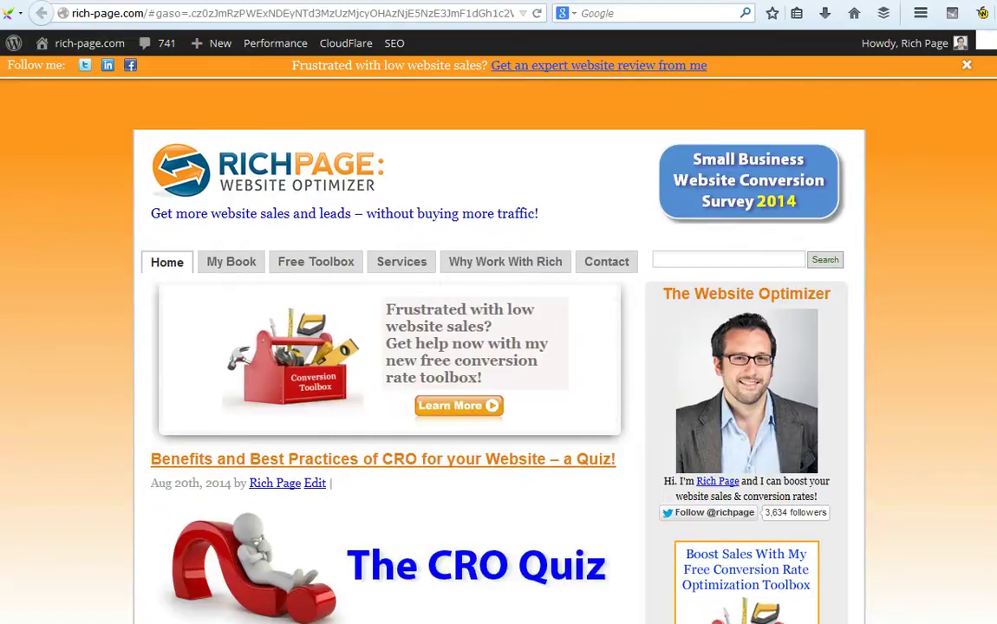
left_click(982, 13)
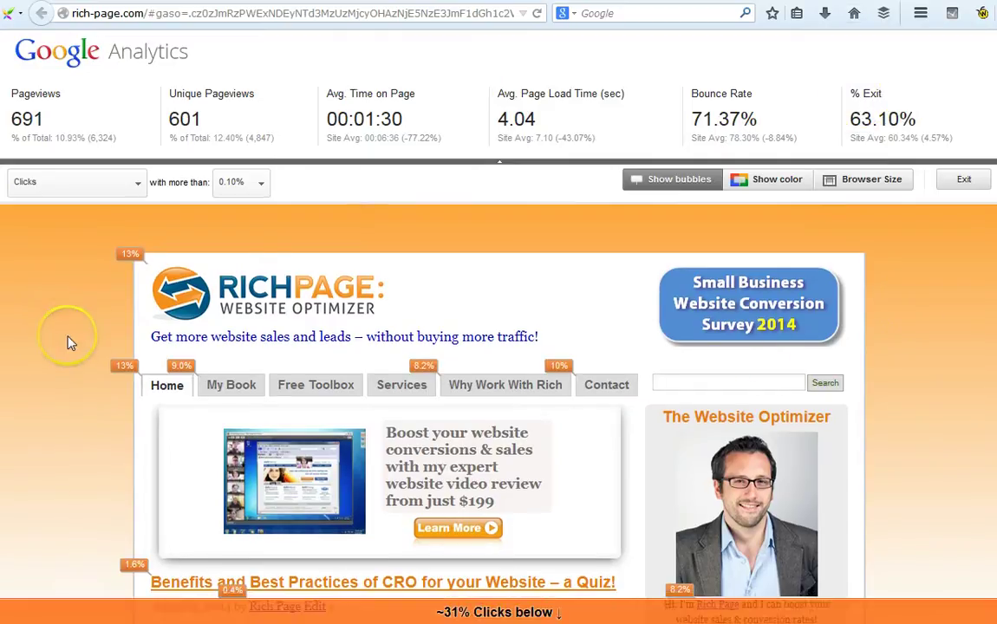
scroll(67, 340, "down", 3)
mouse_move(123, 387)
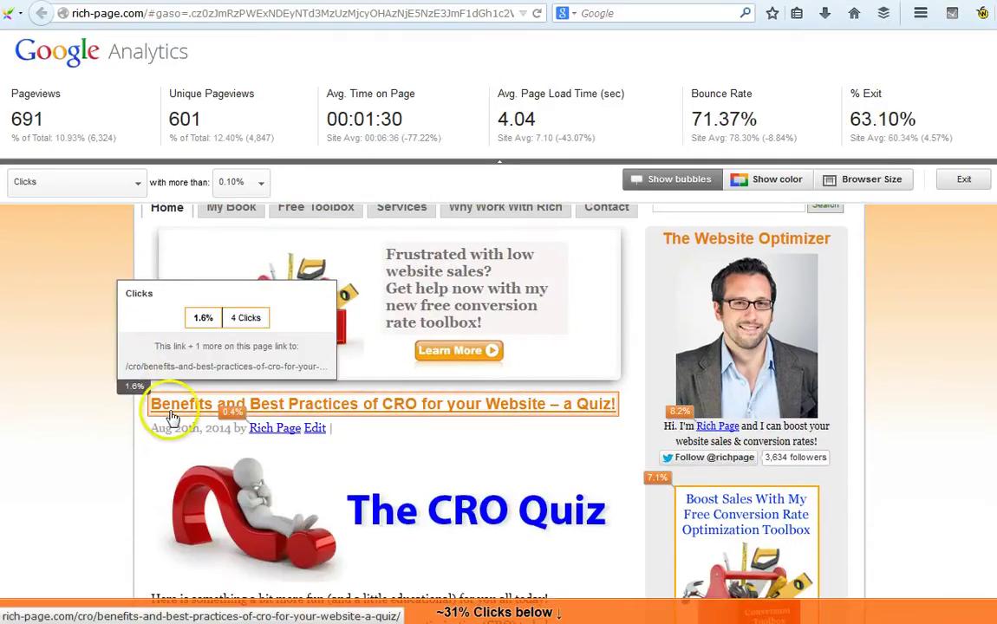
scroll(90, 453, "down", 3)
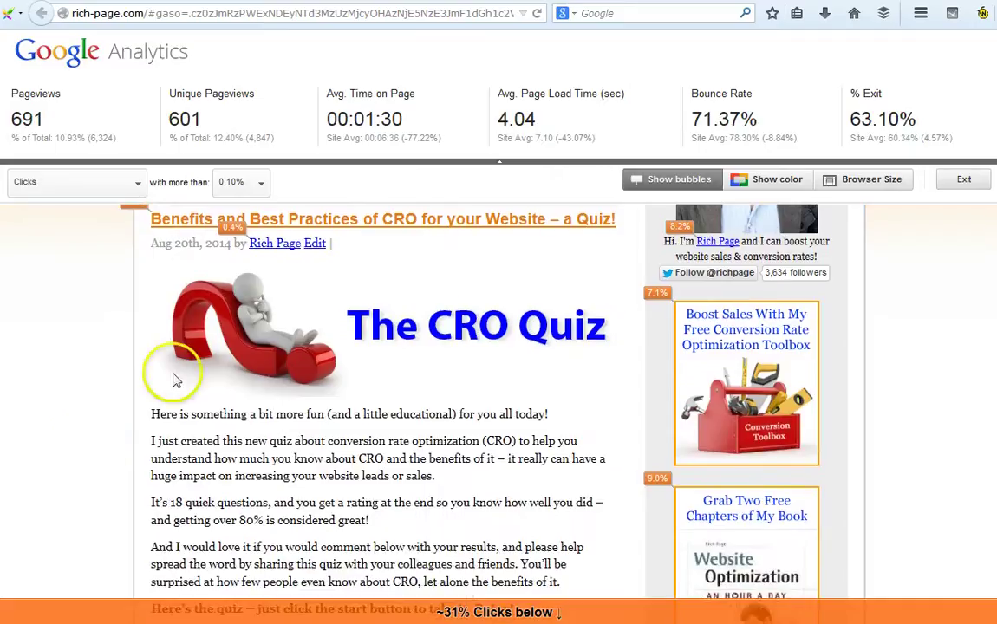
mouse_move(278, 247)
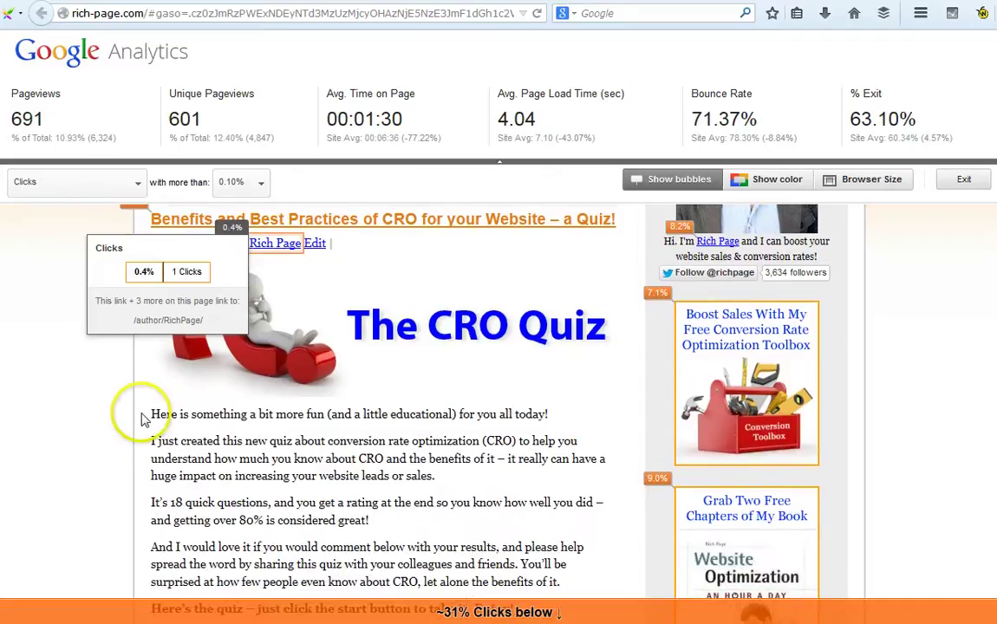
Inspect the click percentages on the sidebar's conversion toolbox banner, free book chapters banner and Most Popular links
scroll(137, 399, "down", 1)
scroll(138, 411, "up", 2)
mouse_move(710, 405)
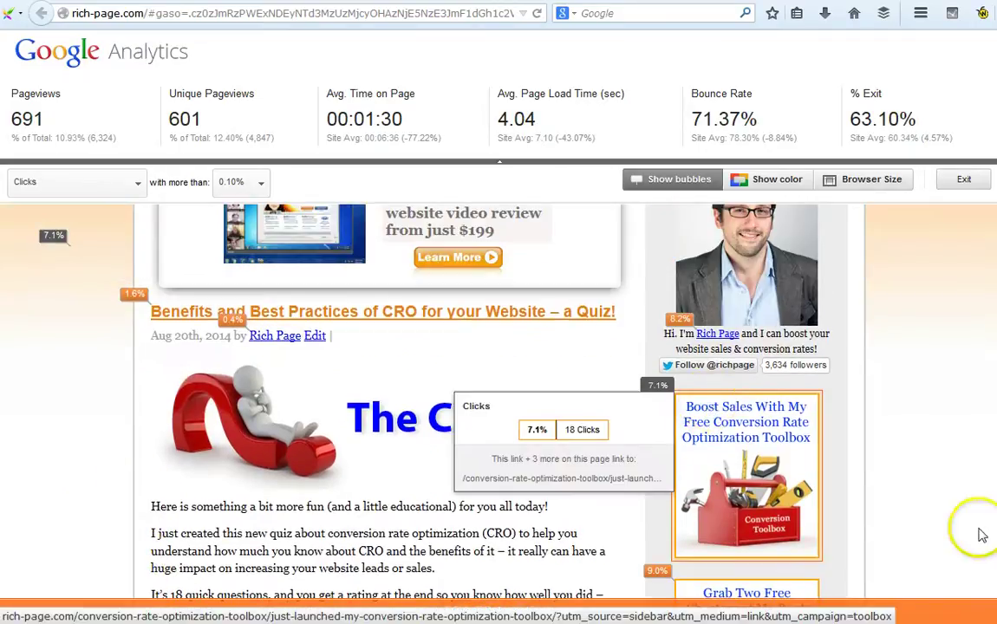
scroll(923, 463, "down", 4)
mouse_move(734, 440)
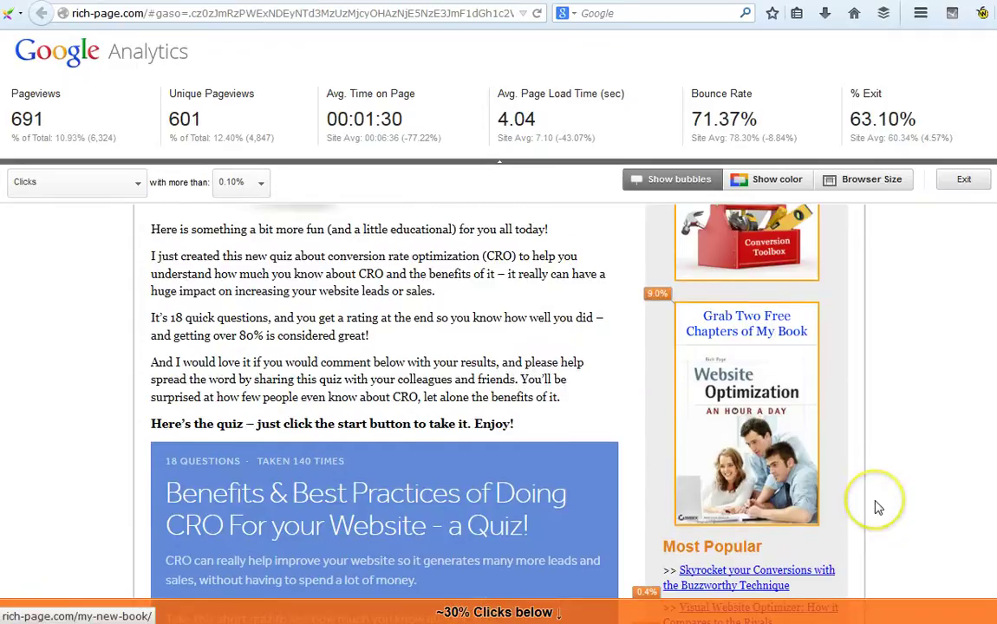
scroll(874, 507, "down", 3)
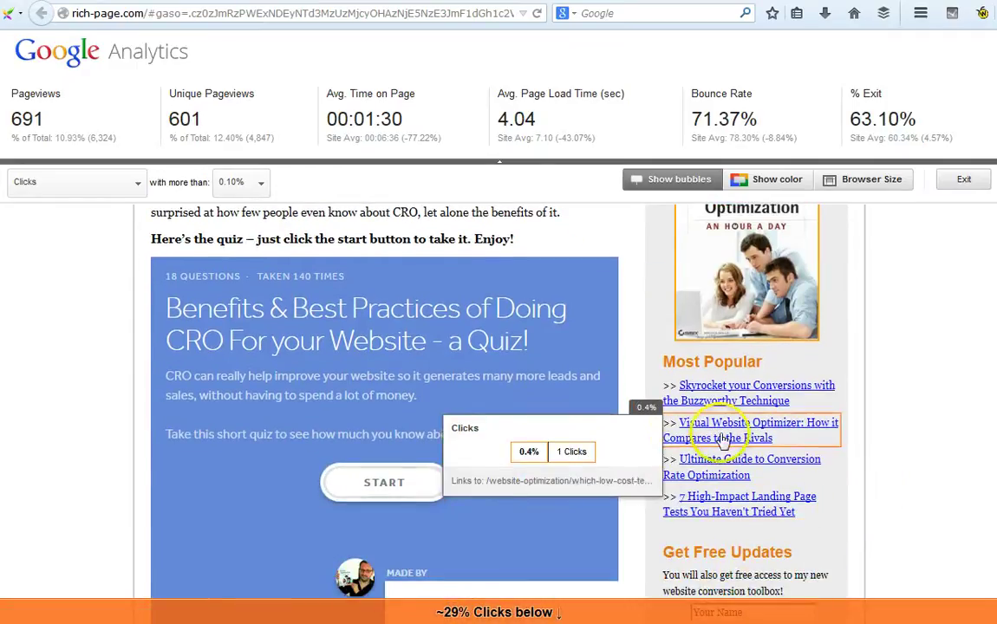
scroll(897, 498, "down", 3)
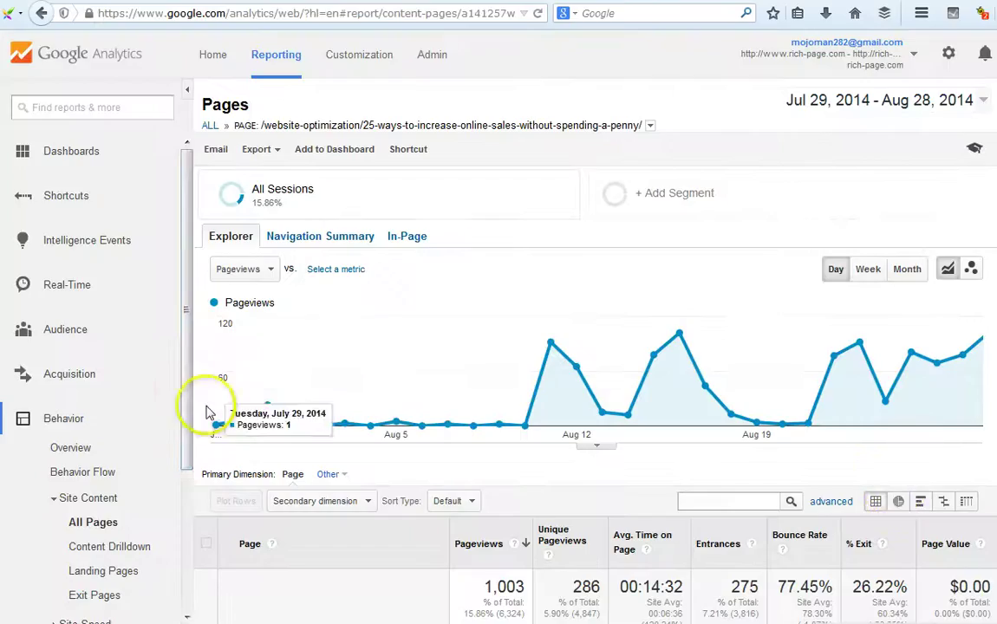
Open the Landing Pages report and review the sessions, bounce rates and goal conversions of the top landing pages
scroll(183, 403, "down", 1)
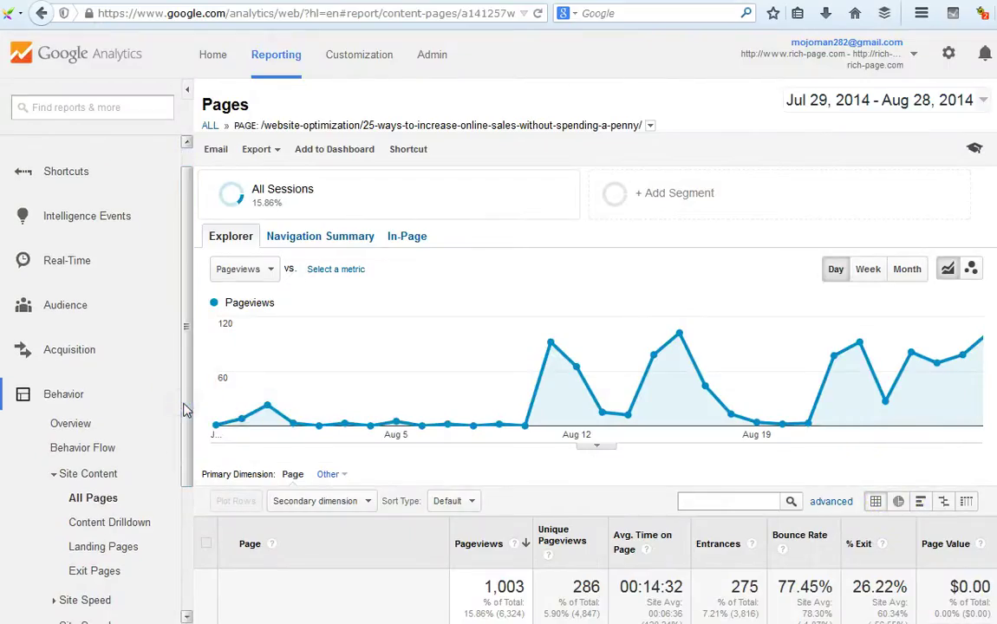
left_click(125, 555)
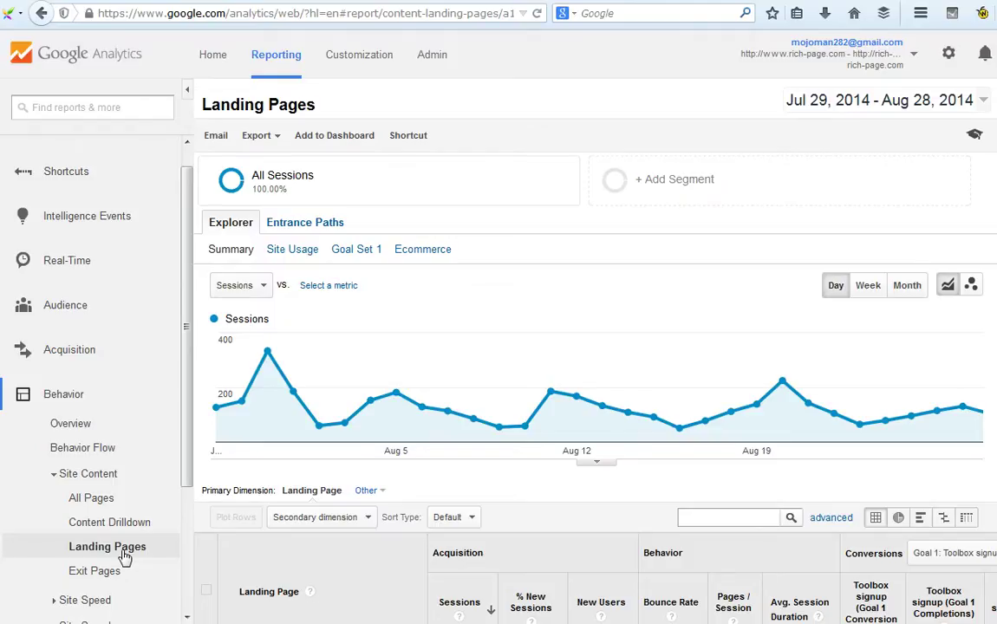
left_click(621, 345)
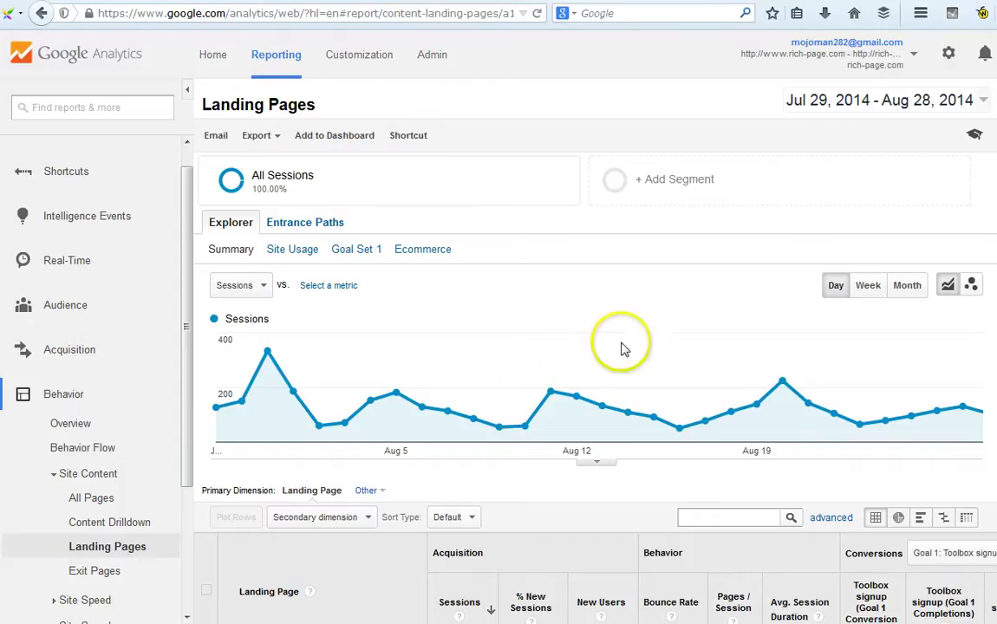
scroll(620, 344, "down", 5)
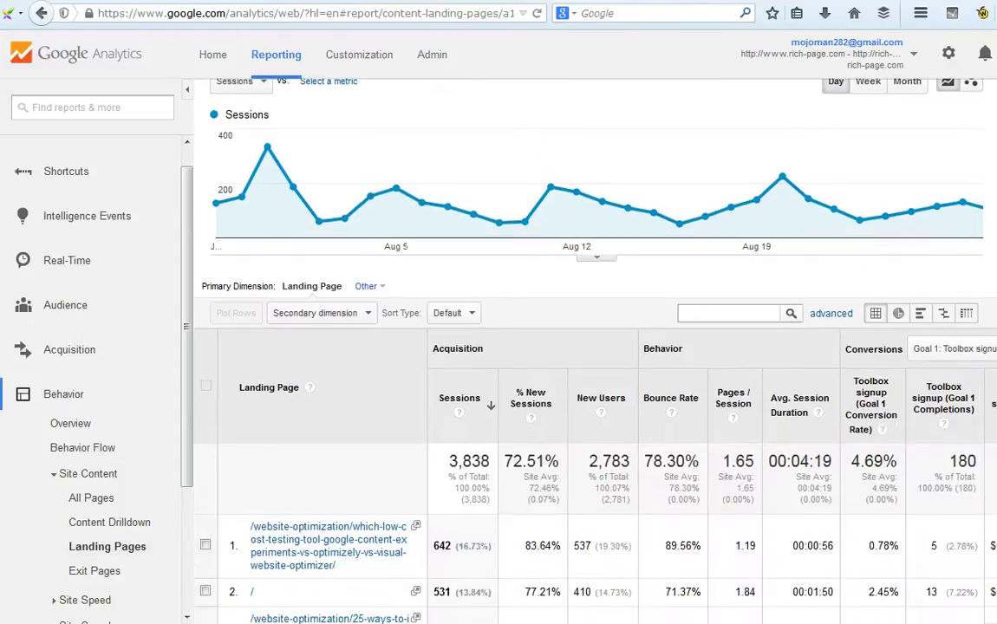
scroll(620, 344, "down", 2)
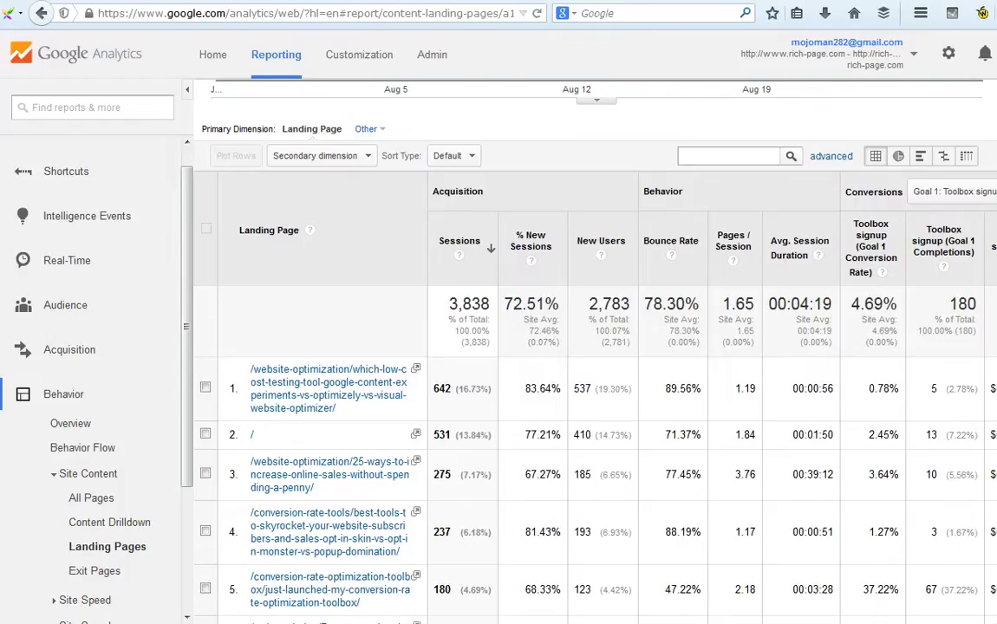
scroll(621, 345, "down", 1)
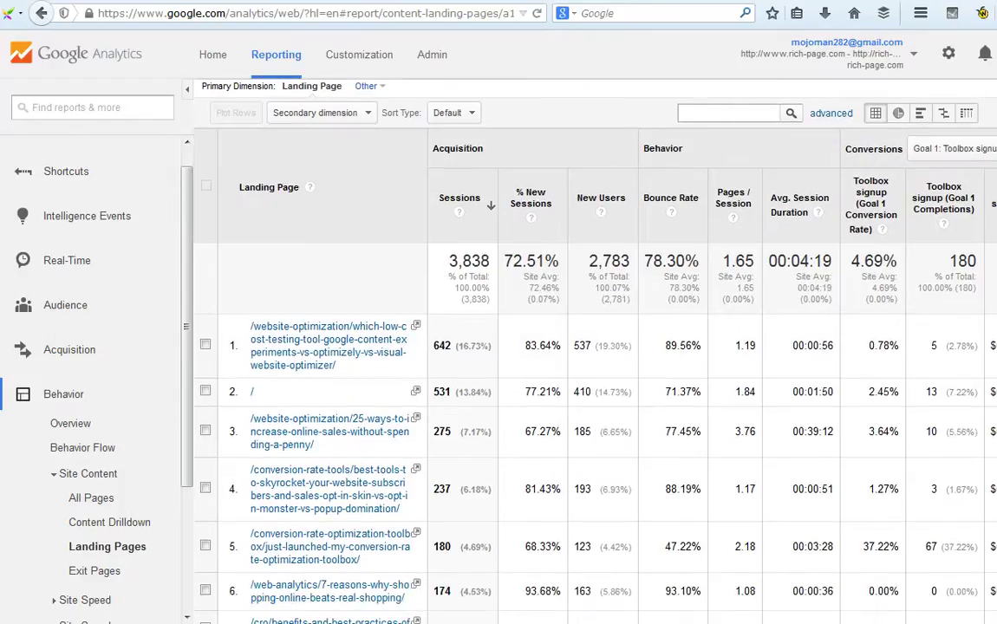
Compare the session and engagement metrics of the top landing pages against the site averages in the Landing Pages table
scroll(621, 345, "down", 5)
scroll(621, 345, "up", 13)
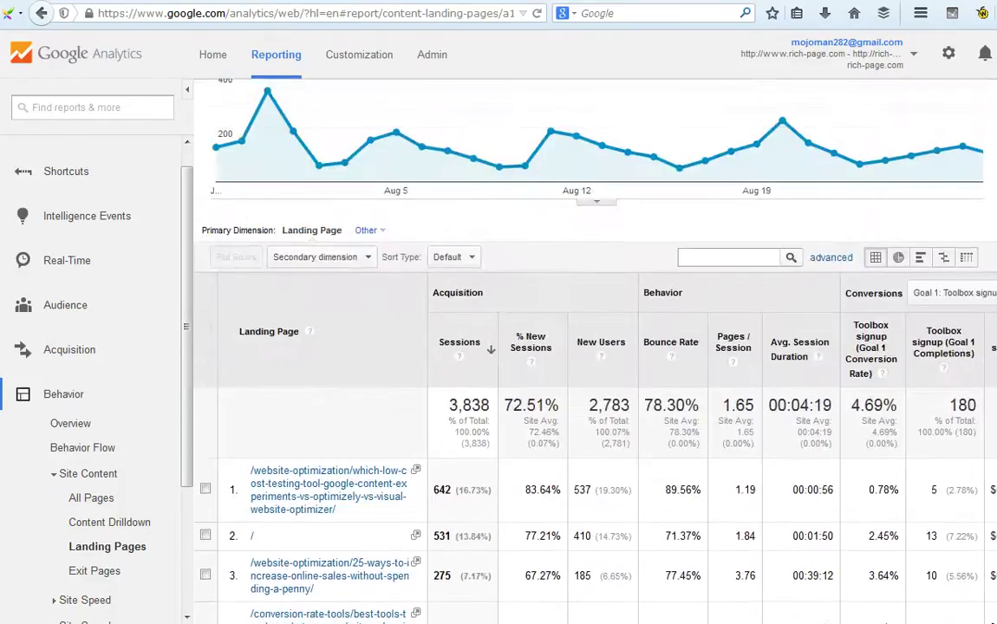
scroll(621, 345, "down", 9)
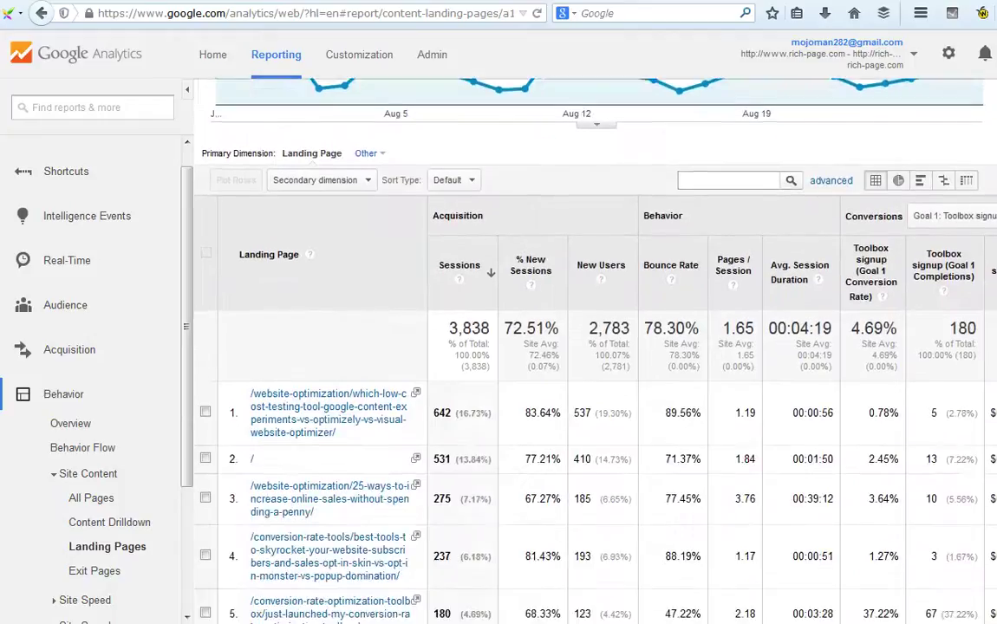
scroll(620, 345, "down", 2)
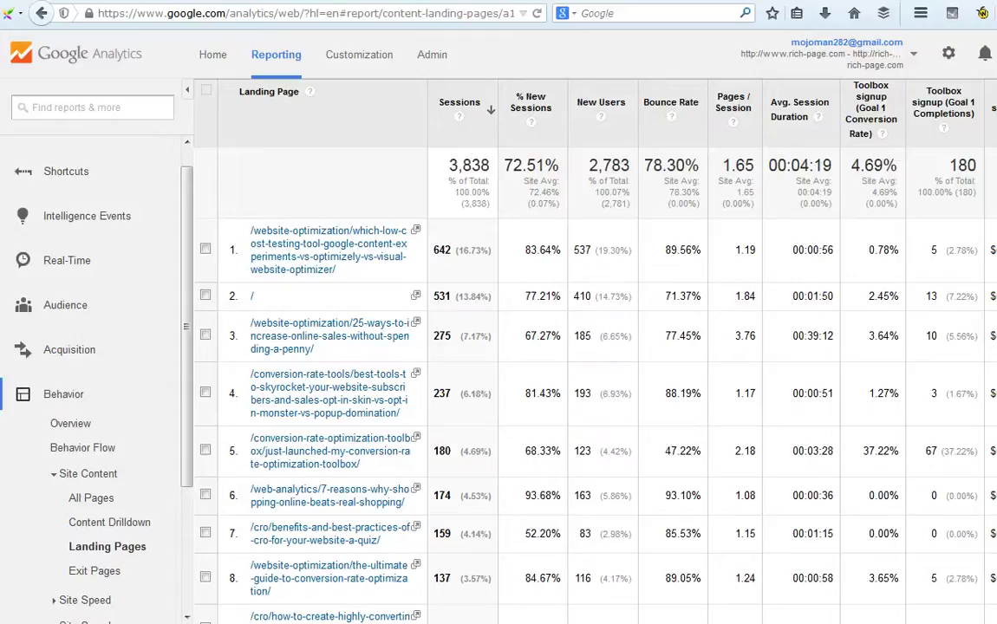
scroll(621, 345, "down", 1)
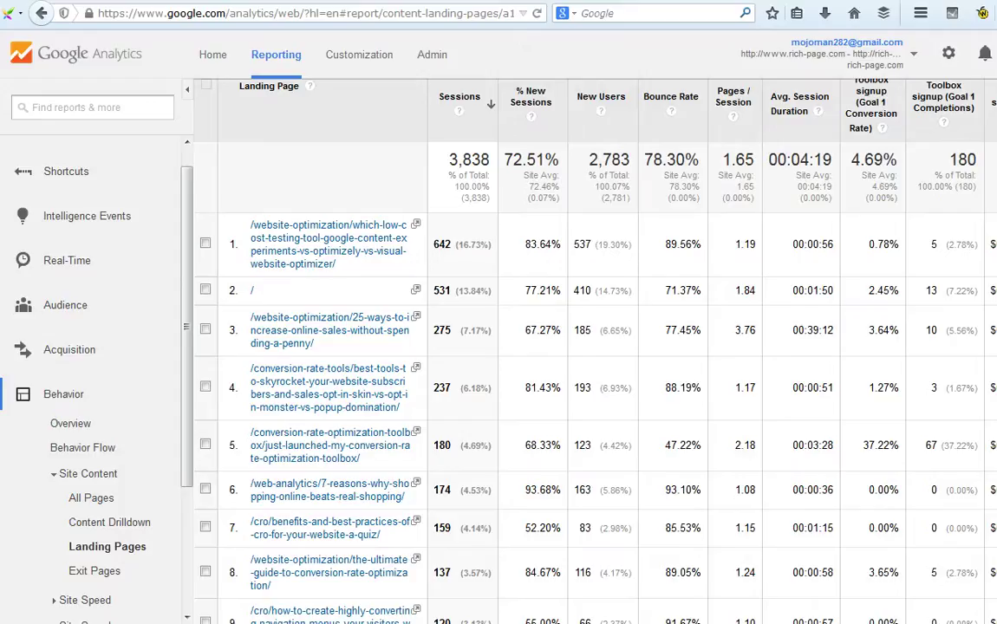
scroll(594, 347, "up", 3)
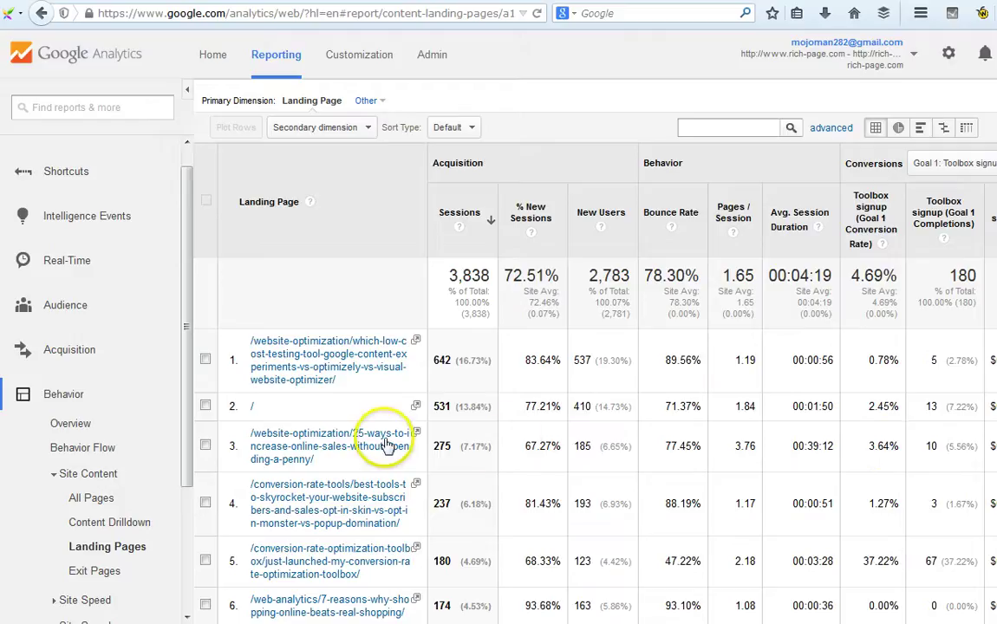
Examine the Toolbox signup conversion rates and goal completions for each of the top ten landing pages
scroll(901, 451, "down", 3)
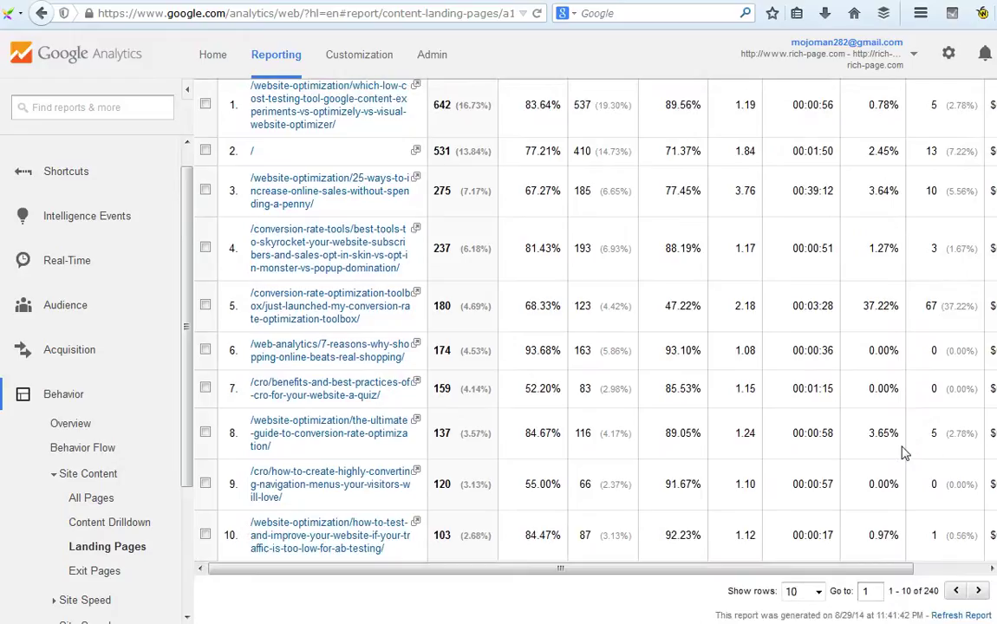
scroll(902, 452, "up", 5)
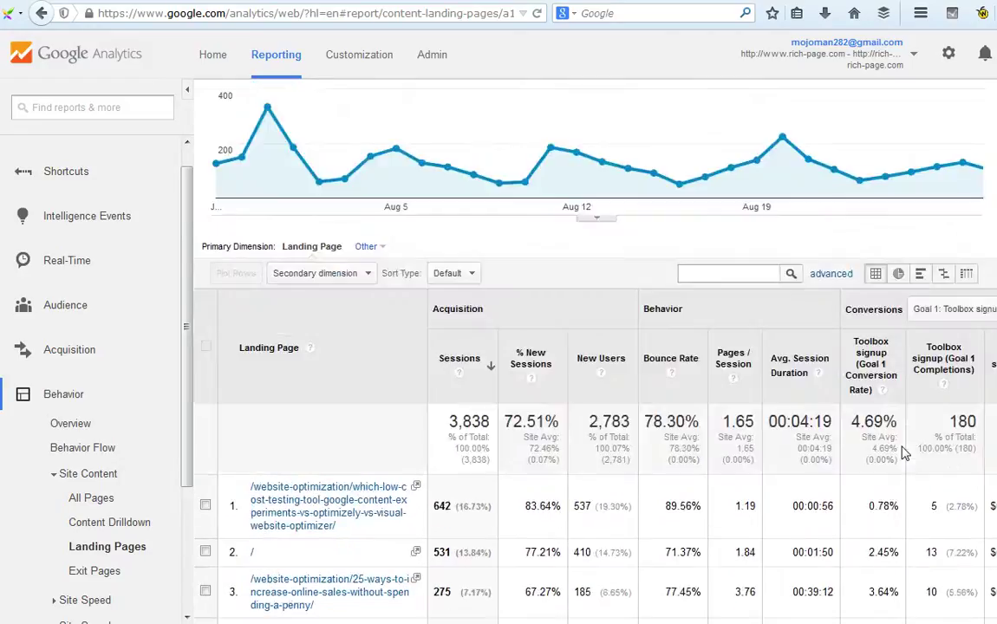
scroll(902, 452, "down", 2)
scroll(901, 452, "down", 2)
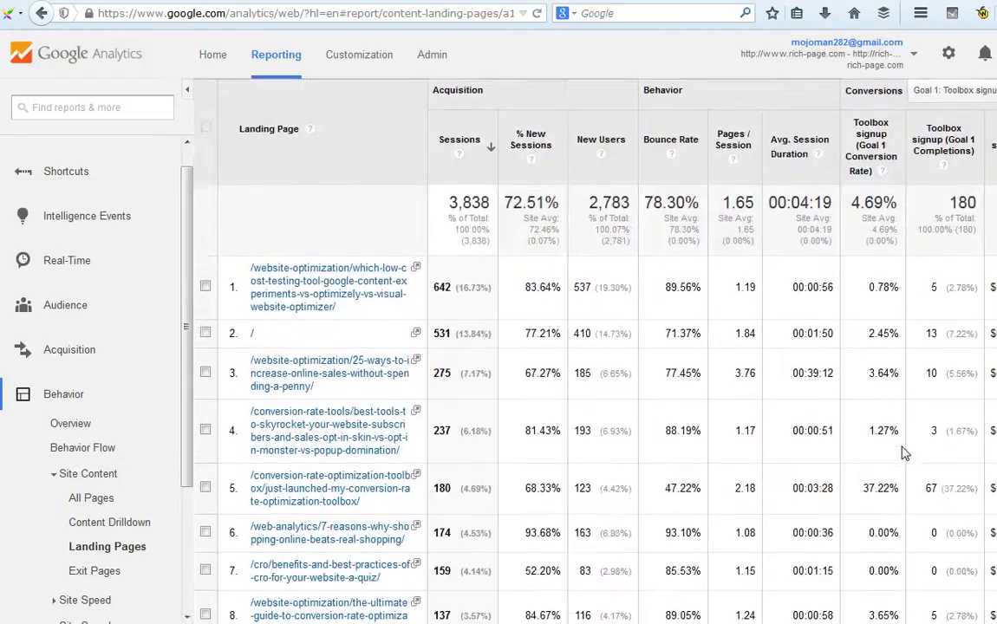
scroll(901, 452, "up", 1)
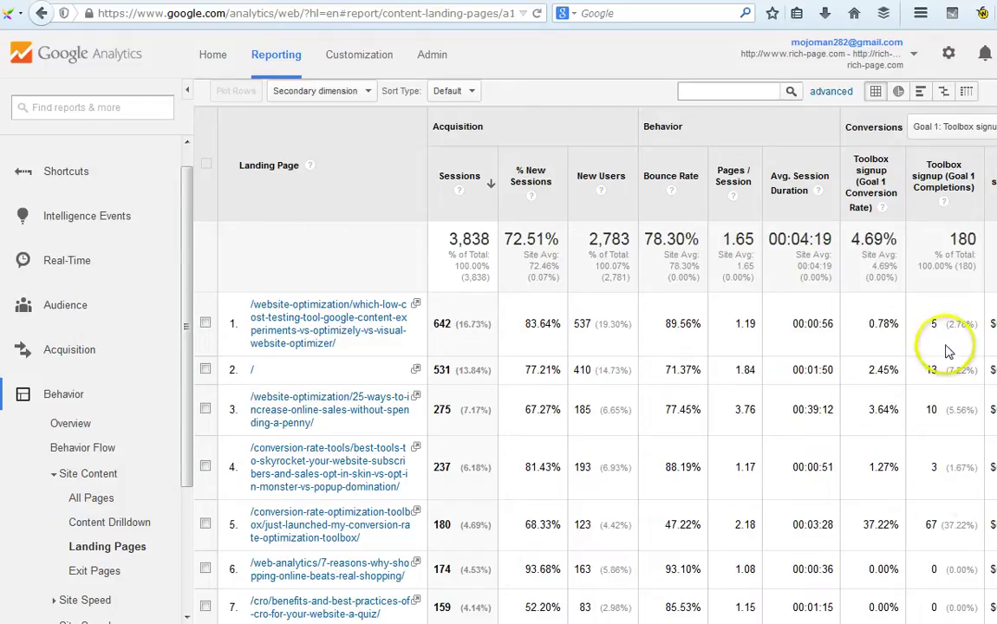
scroll(942, 424, "down", 1)
scroll(942, 426, "up", 3)
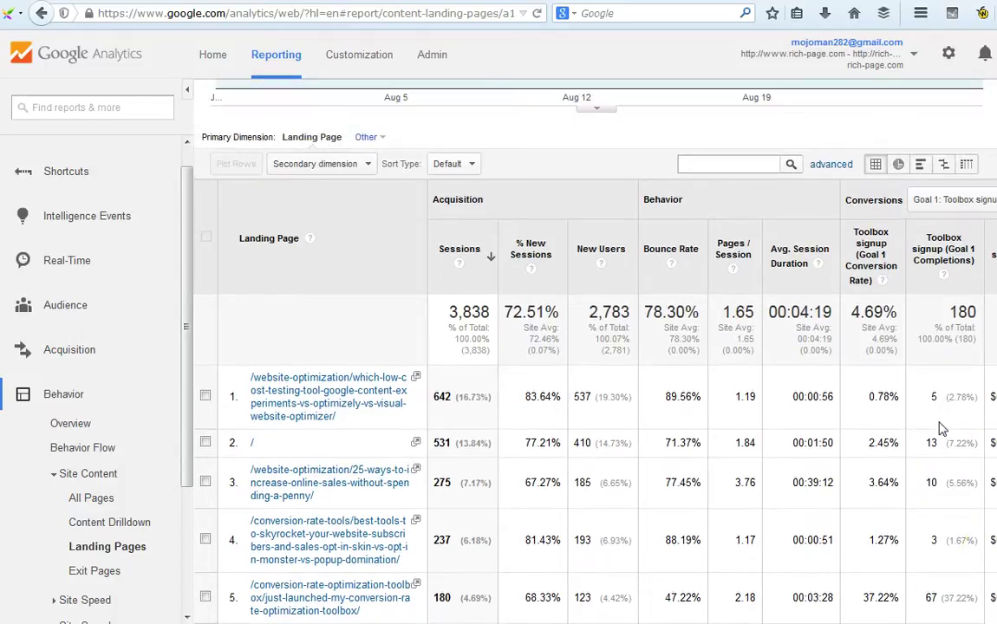
scroll(942, 427, "down", 5)
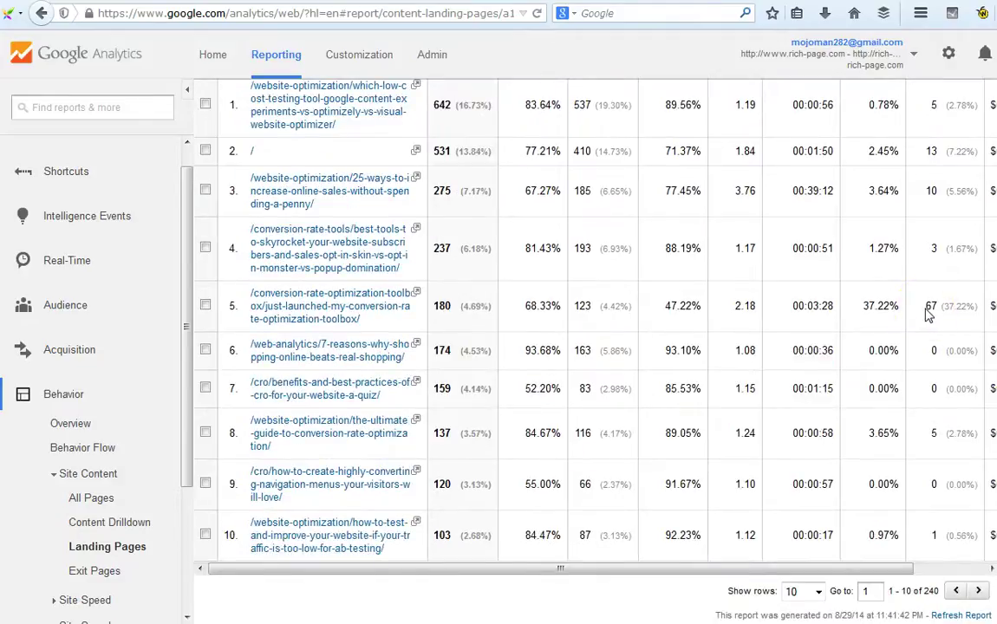
scroll(927, 314, "up", 5)
scroll(939, 425, "down", 1)
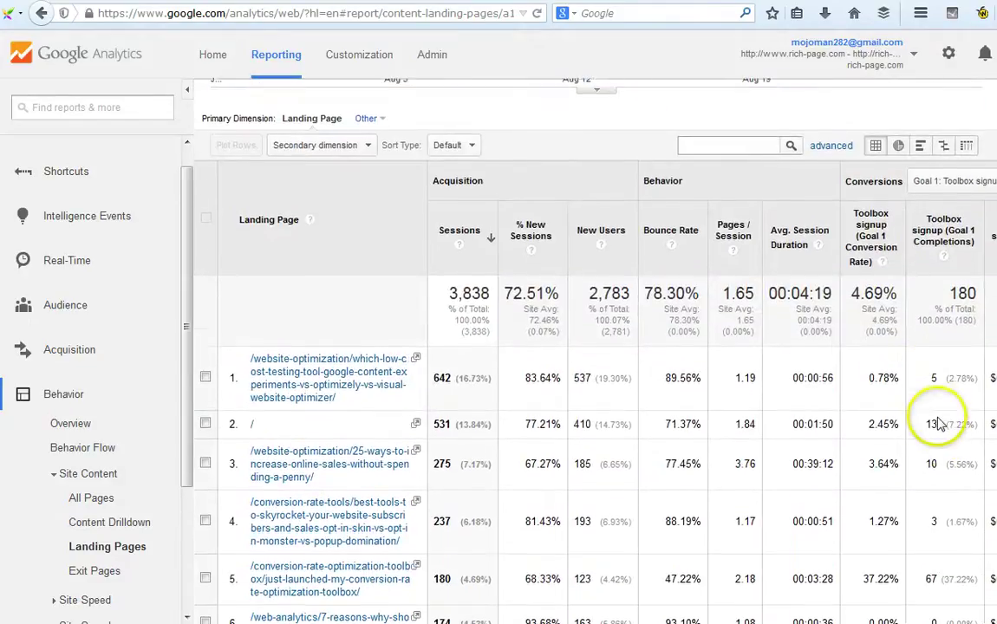
scroll(938, 425, "down", 1)
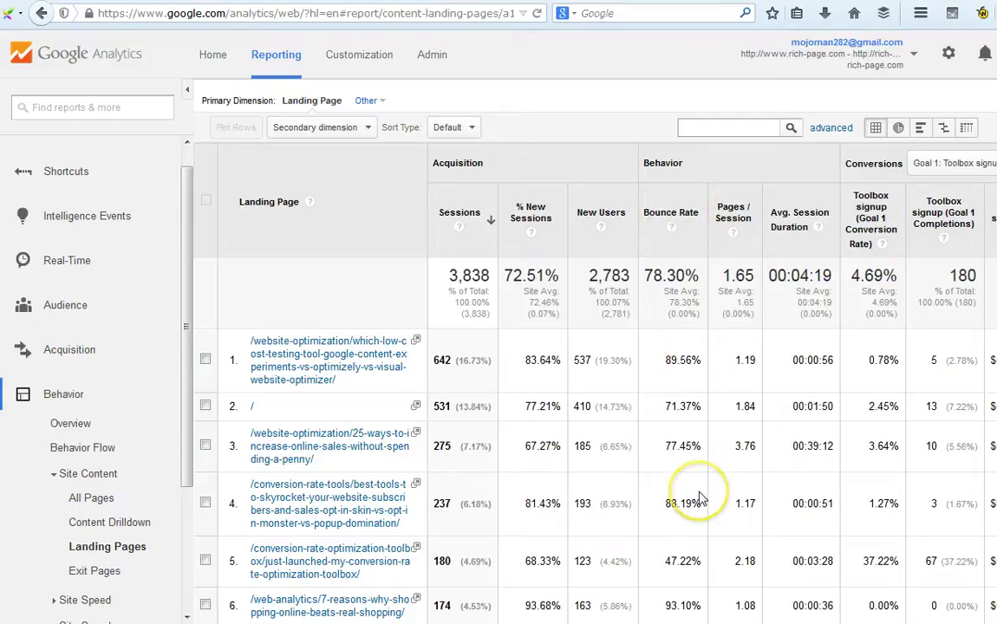
Check the bounce rates of the top landing pages, including the low-cost testing tool article
scroll(702, 499, "down", 1)
scroll(702, 498, "down", 1)
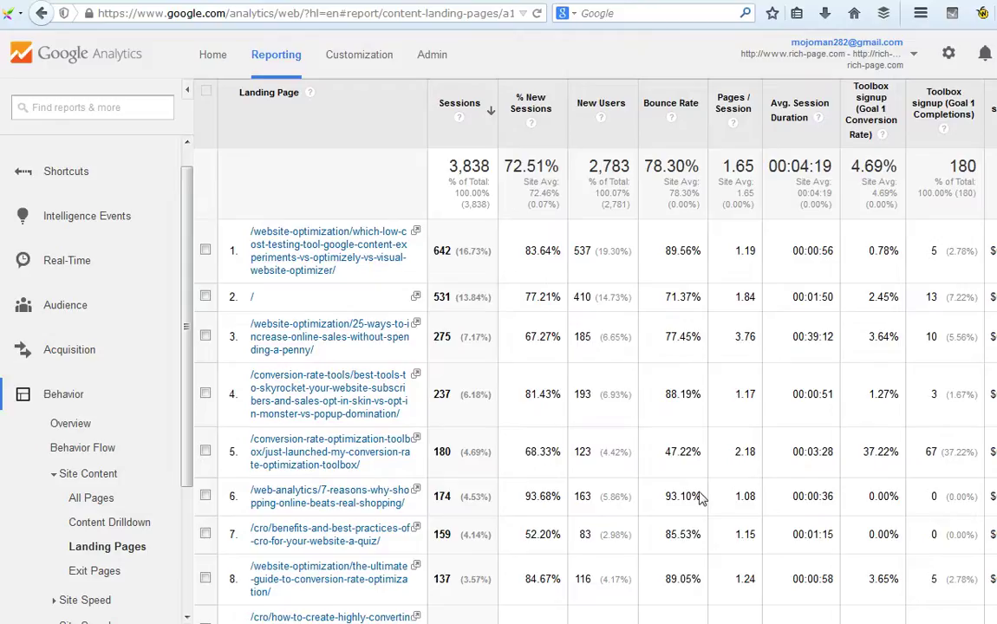
scroll(699, 492, "up", 2)
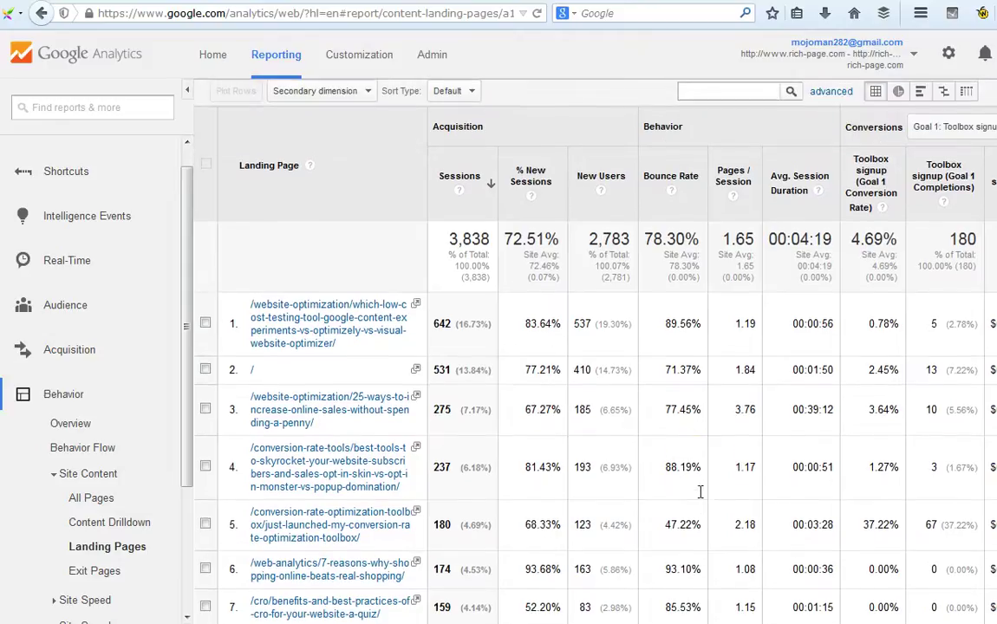
left_click(685, 324)
scroll(687, 328, "up", 5)
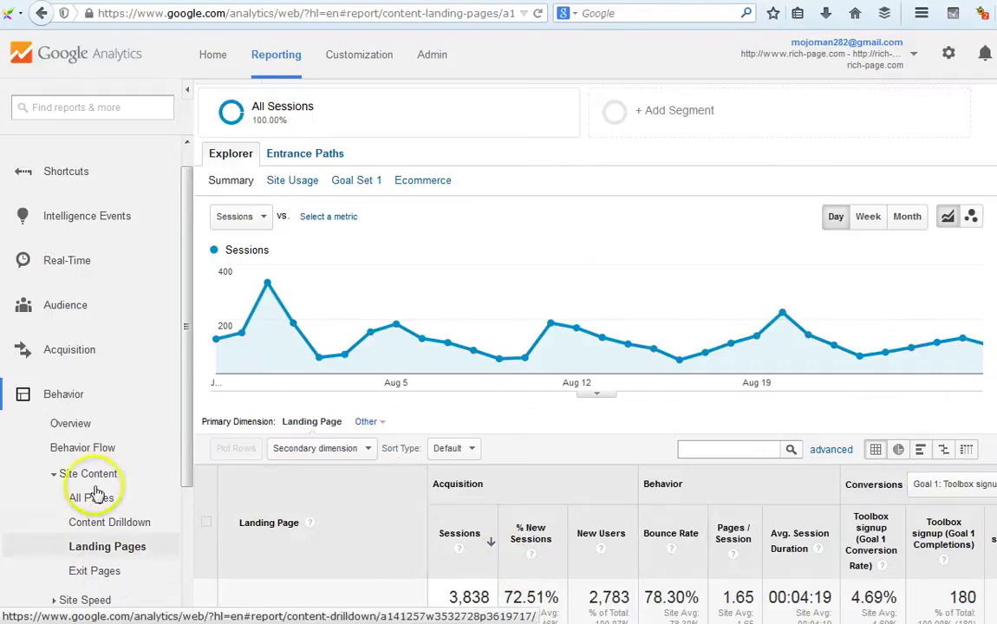
Open the Exit Pages report and review the exits, pageviews and exit percentages of the top exit pages
left_click(111, 580)
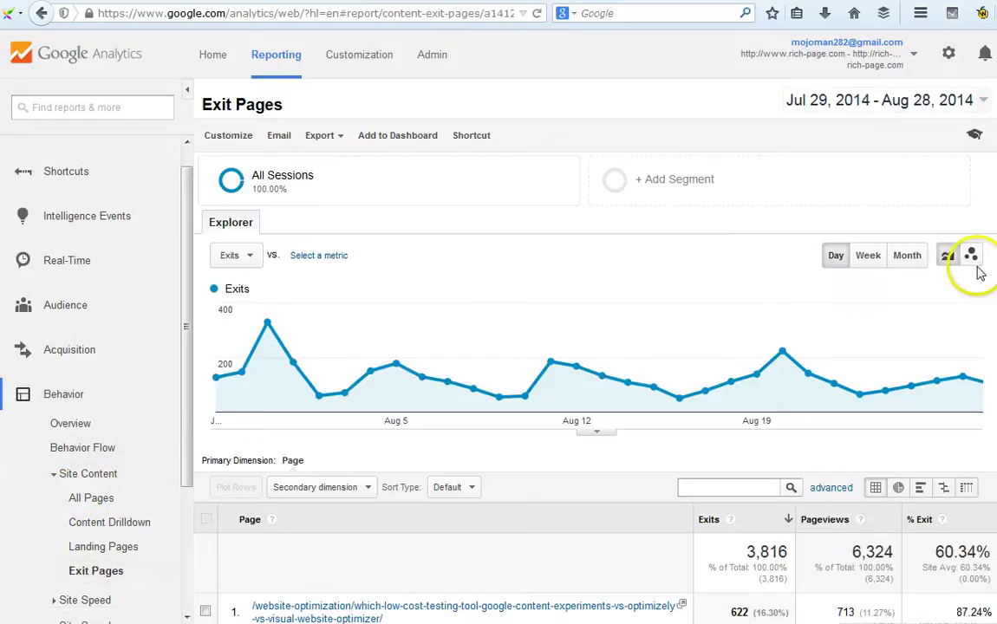
scroll(595, 347, "down", 4)
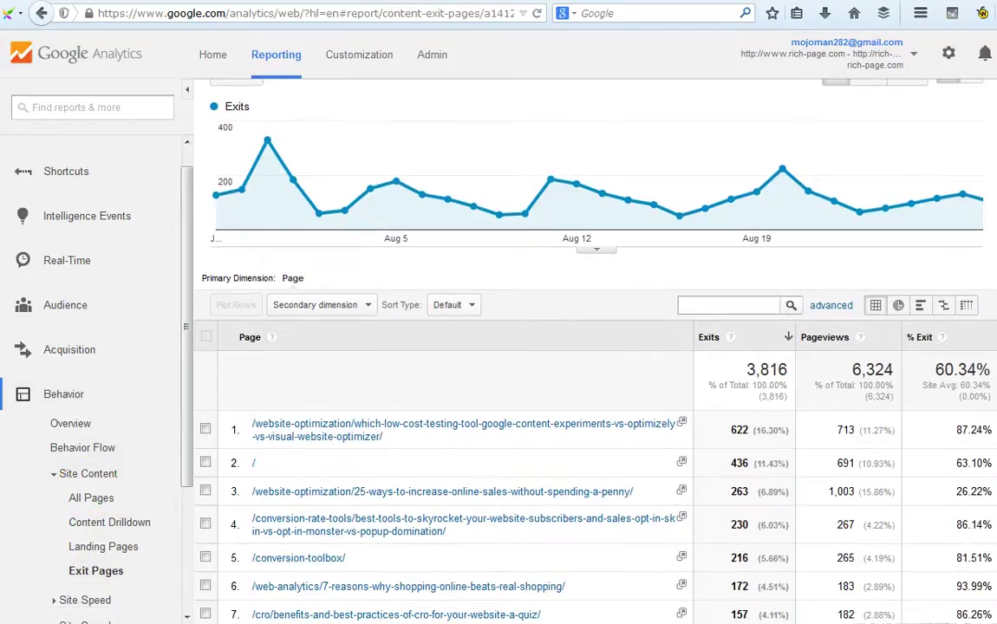
scroll(594, 347, "down", 1)
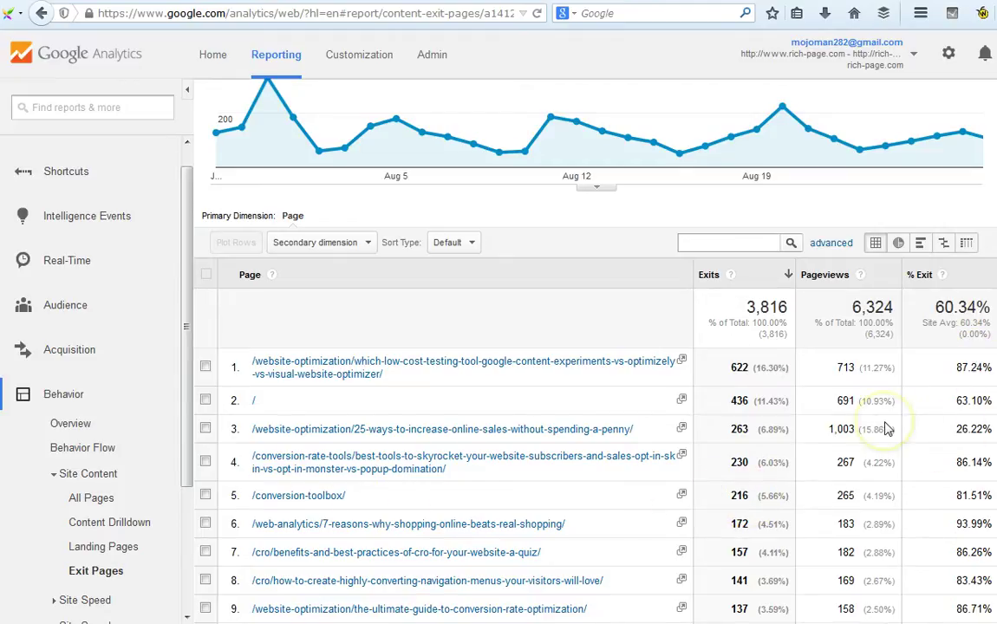
scroll(886, 428, "up", 3)
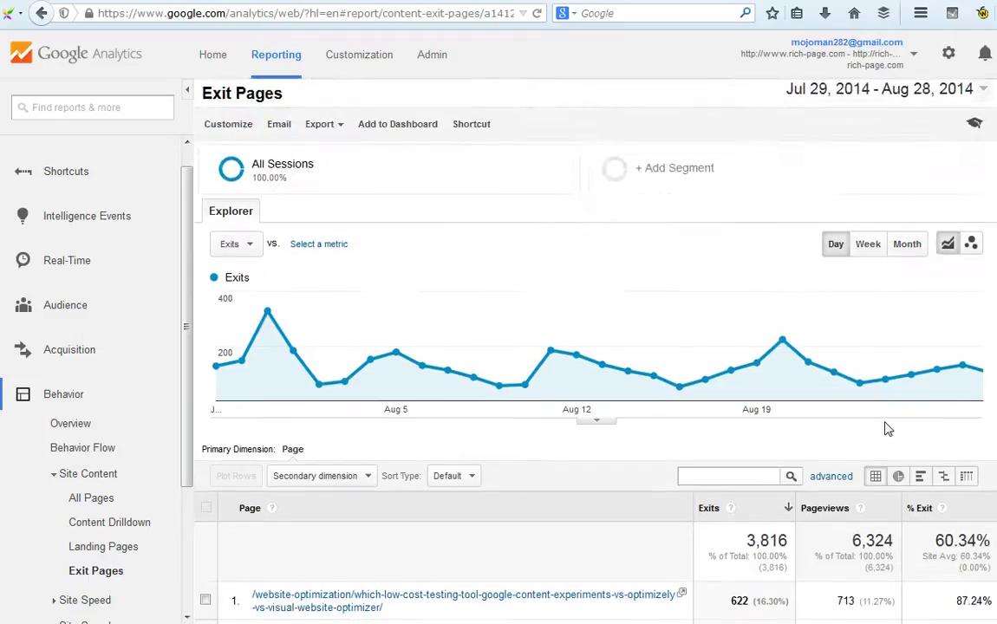
scroll(886, 428, "down", 4)
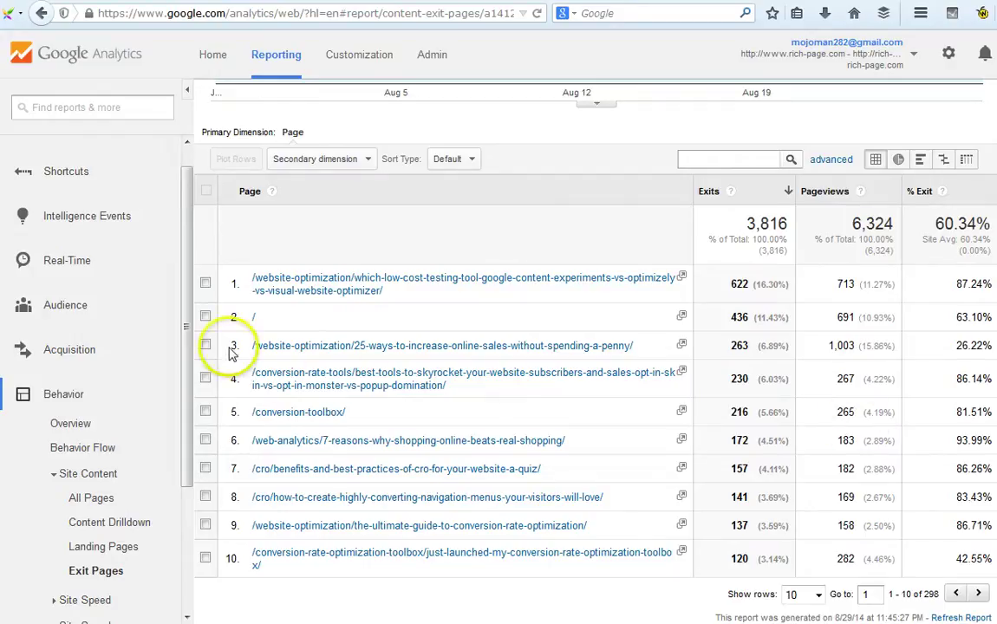
Open the Acquisition Overview report and review the top channels charts and the channel table
left_click_drag(183, 371, 187, 387)
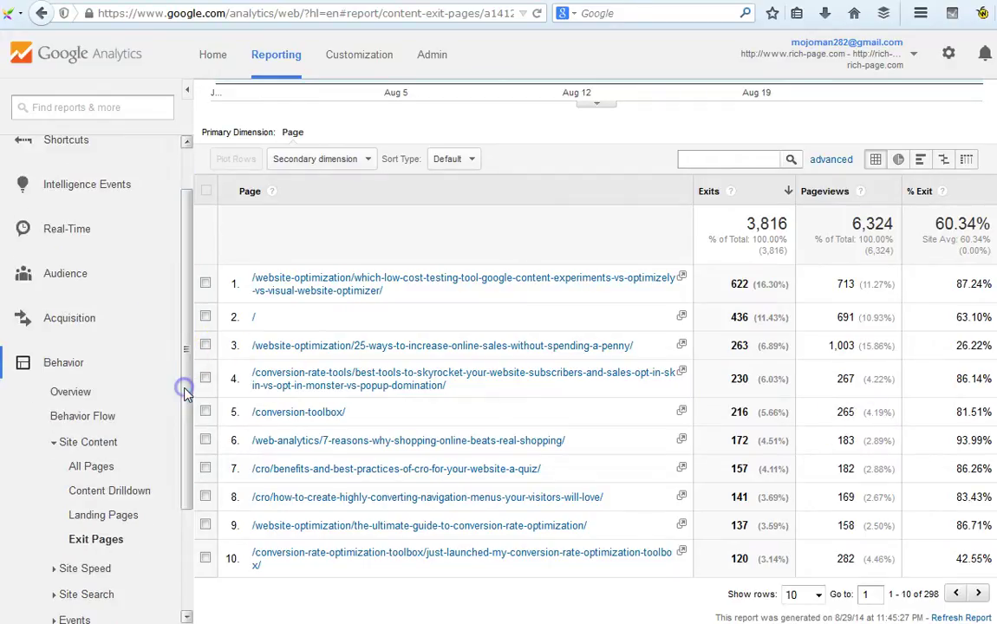
left_click(122, 328)
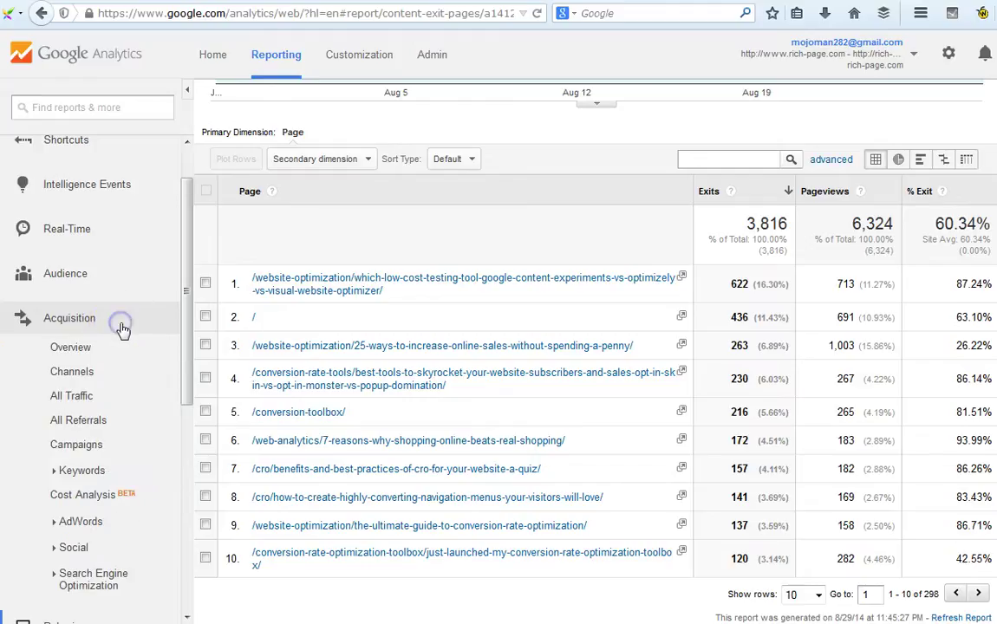
left_click(118, 355)
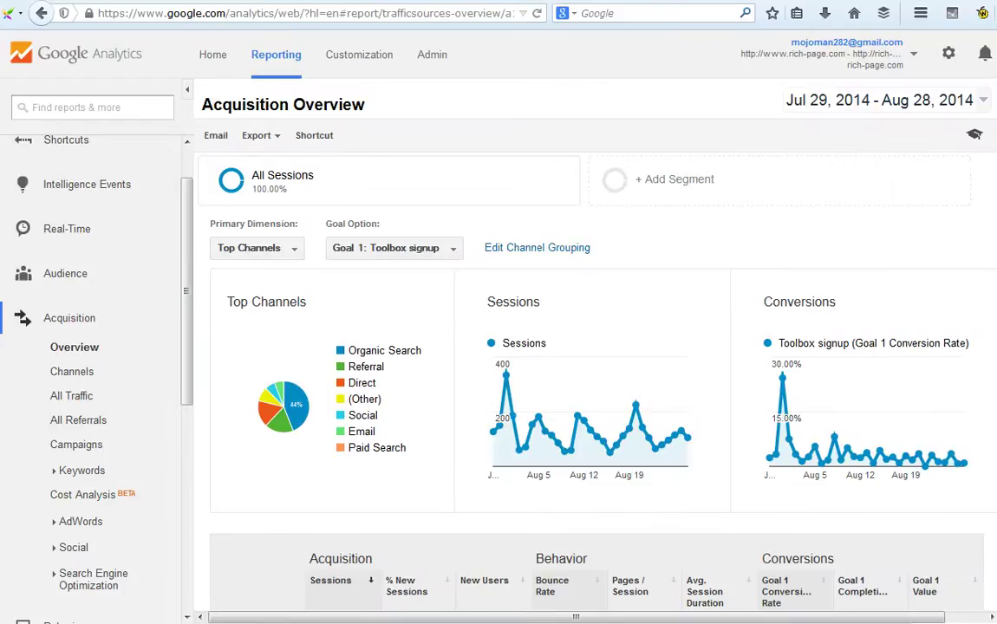
scroll(595, 347, "down", 3)
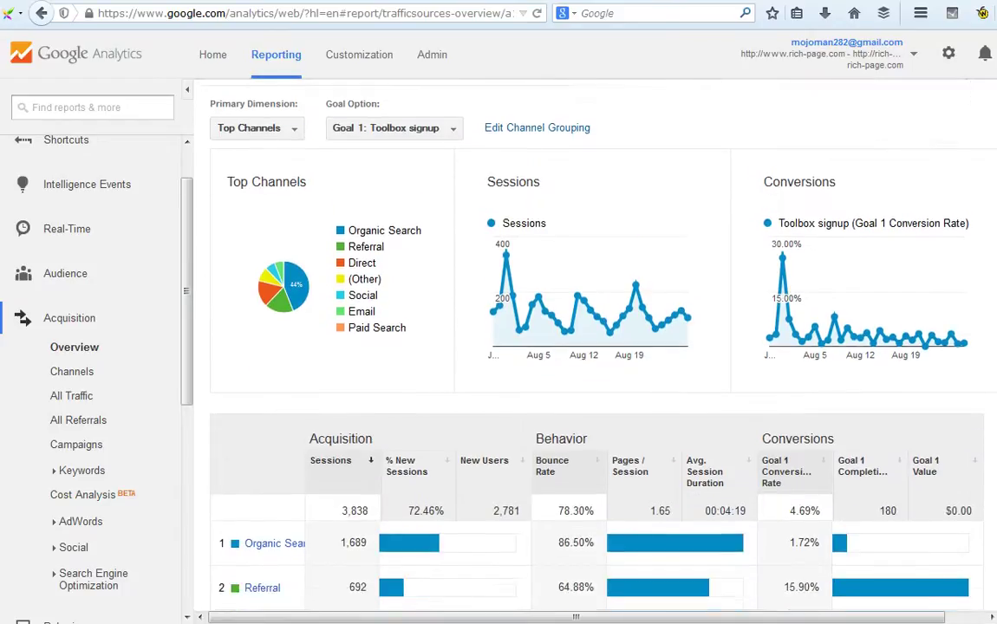
scroll(985, 395, "down", 5)
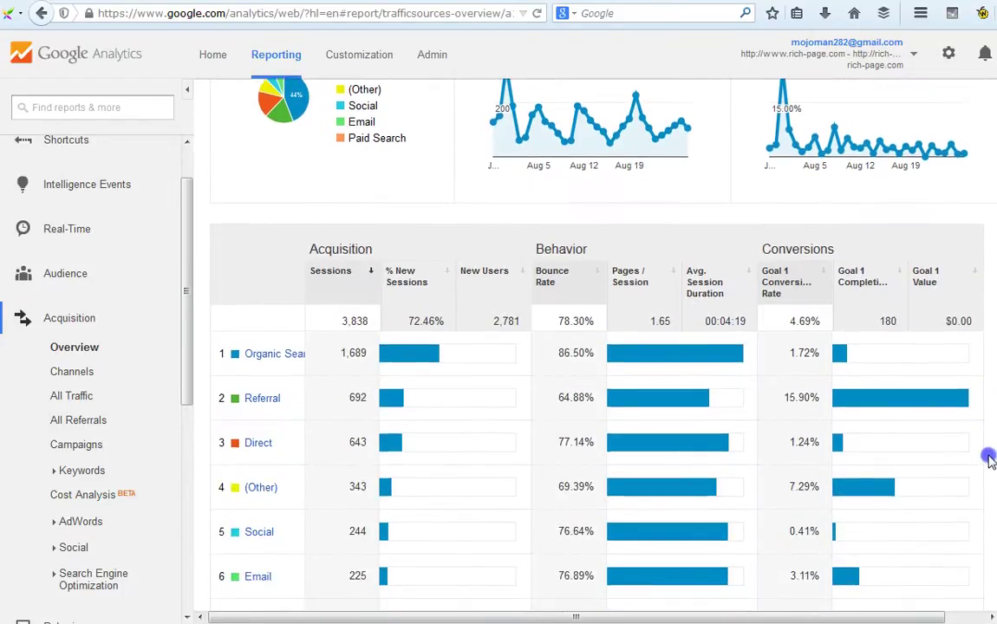
scroll(988, 456, "up", 5)
scroll(988, 457, "down", 6)
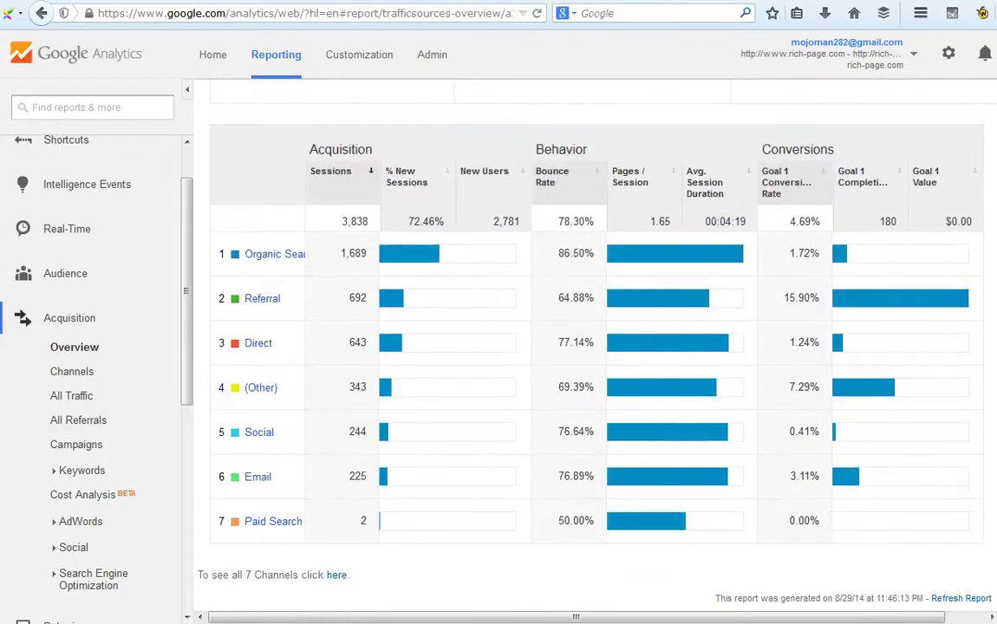
scroll(595, 347, "up", 10)
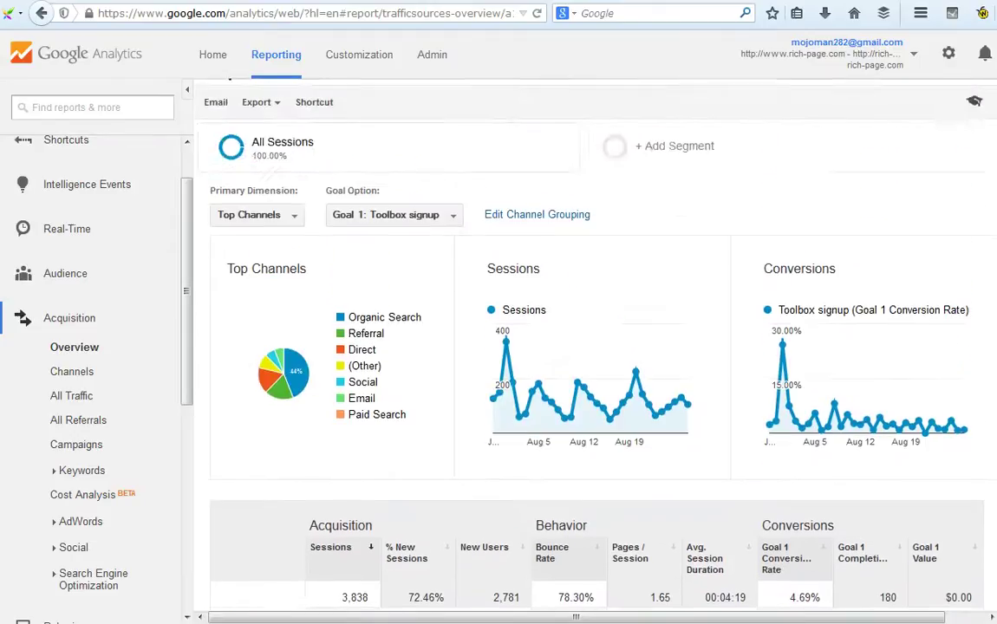
Compare the Goal 1 conversion rates and bounce rates of the traffic channels, from Organic Search to Paid Search
scroll(988, 427, "down", 9)
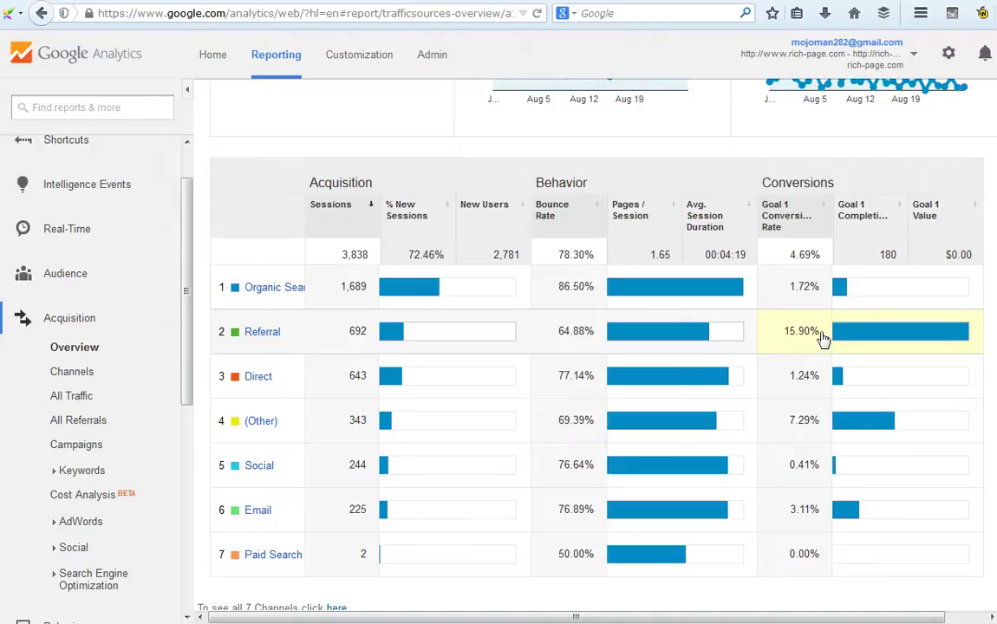
left_click(818, 378)
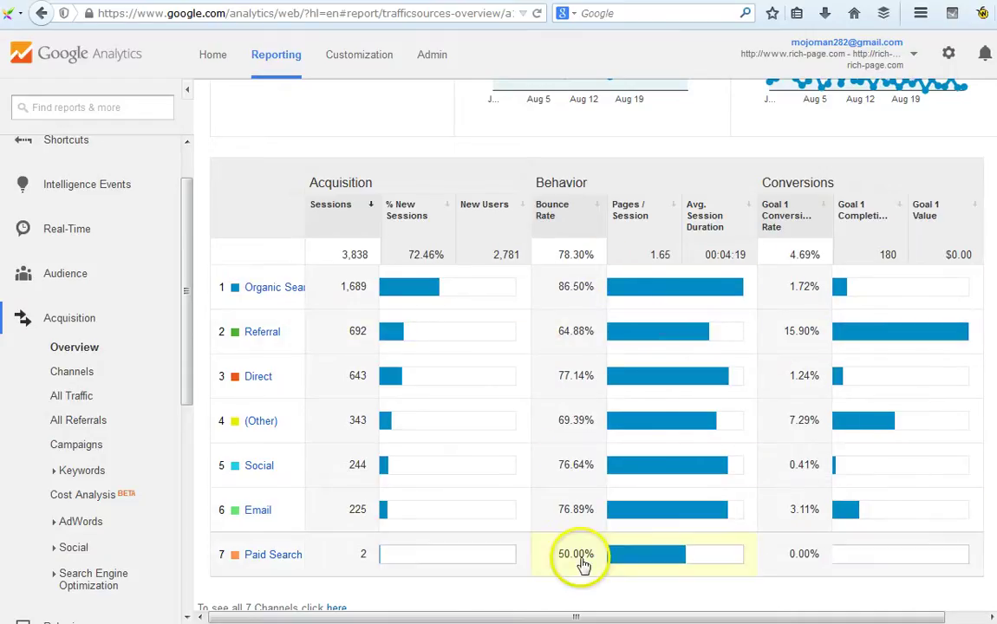
scroll(589, 492, "down", 1)
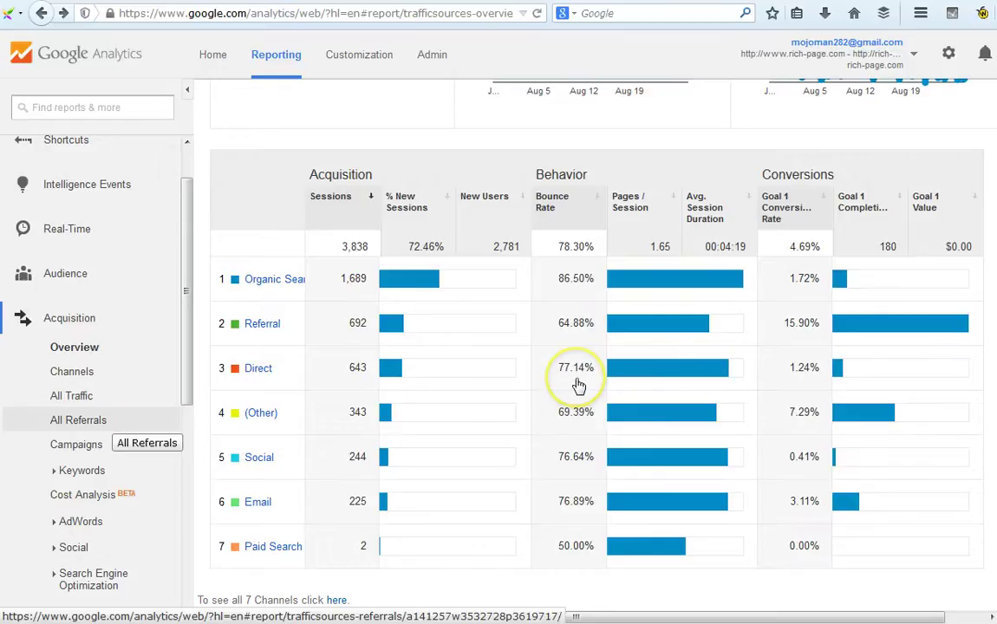
Open the All Referrals report and review the sessions, bounce rates and Toolbox signup conversions of the top referring sources
left_click(111, 419)
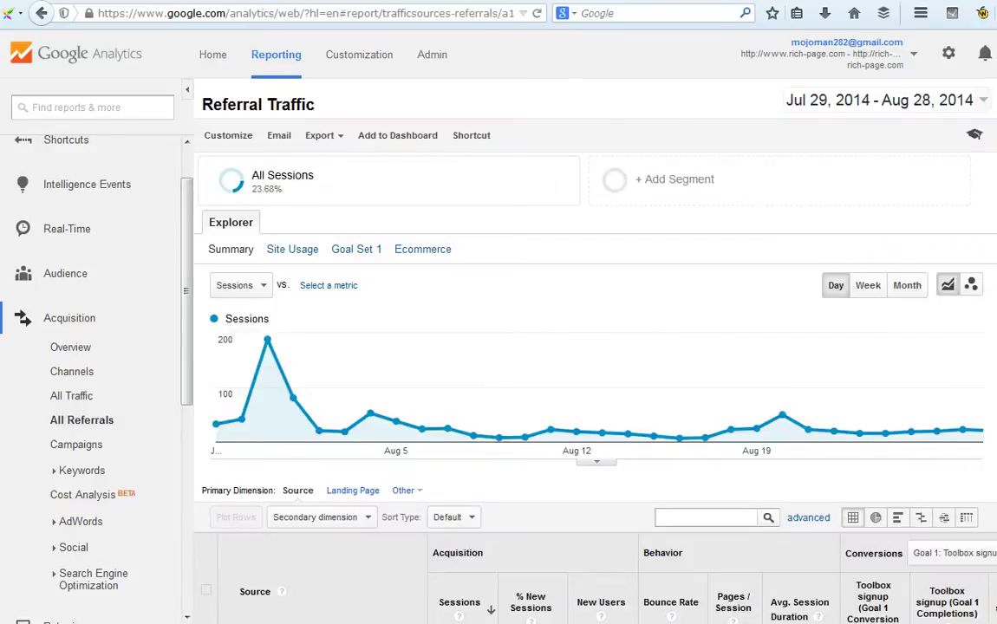
scroll(589, 346, "down", 5)
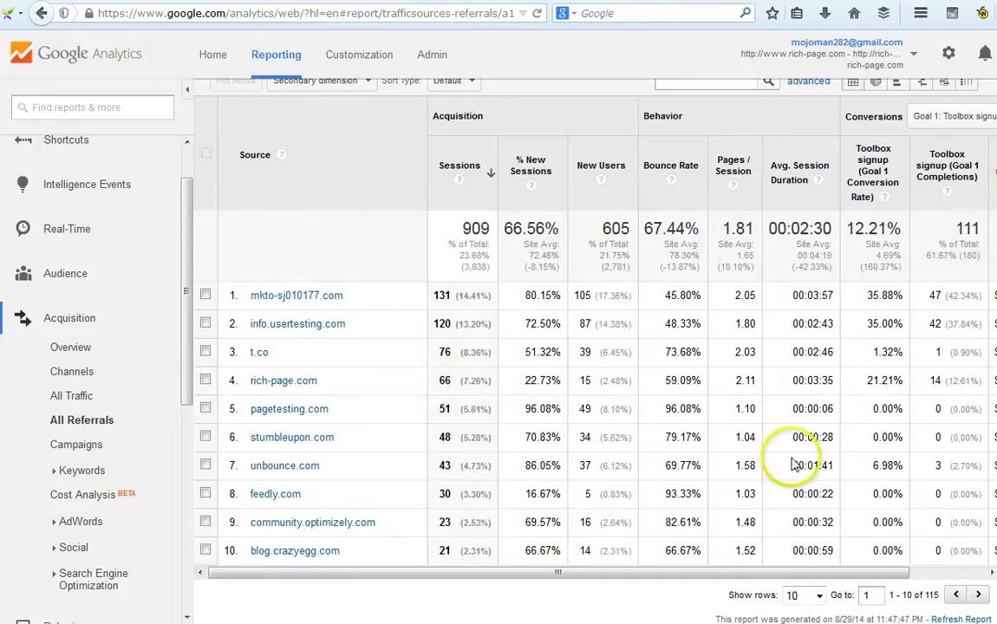
scroll(623, 378, "up", 3)
Open the Campaigns report and review the sessions, bounce rates and Toolbox signup conversions of the top campaigns
scroll(618, 367, "down", 2)
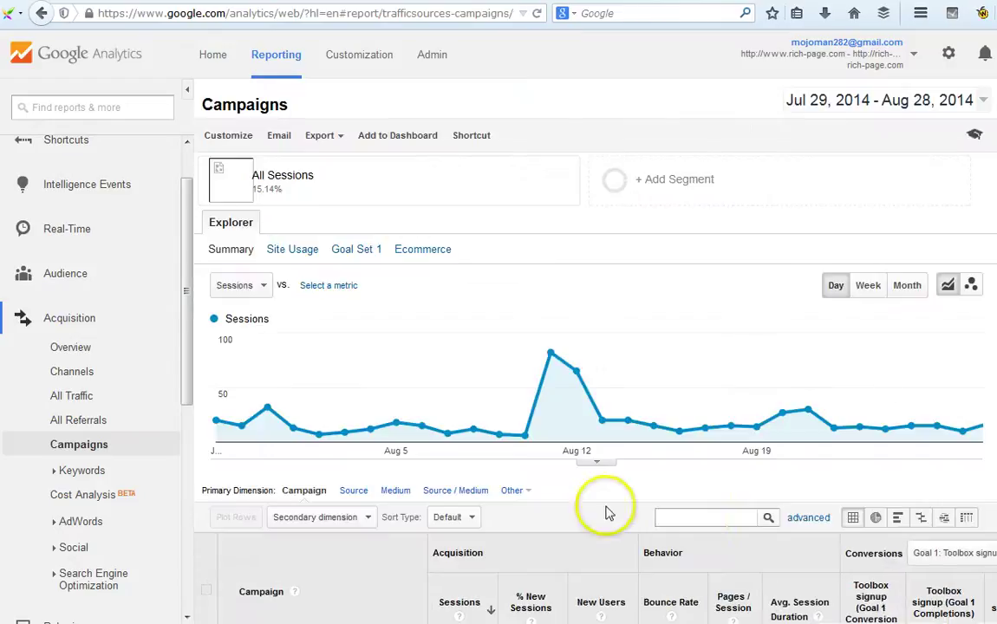
scroll(693, 520, "down", 3)
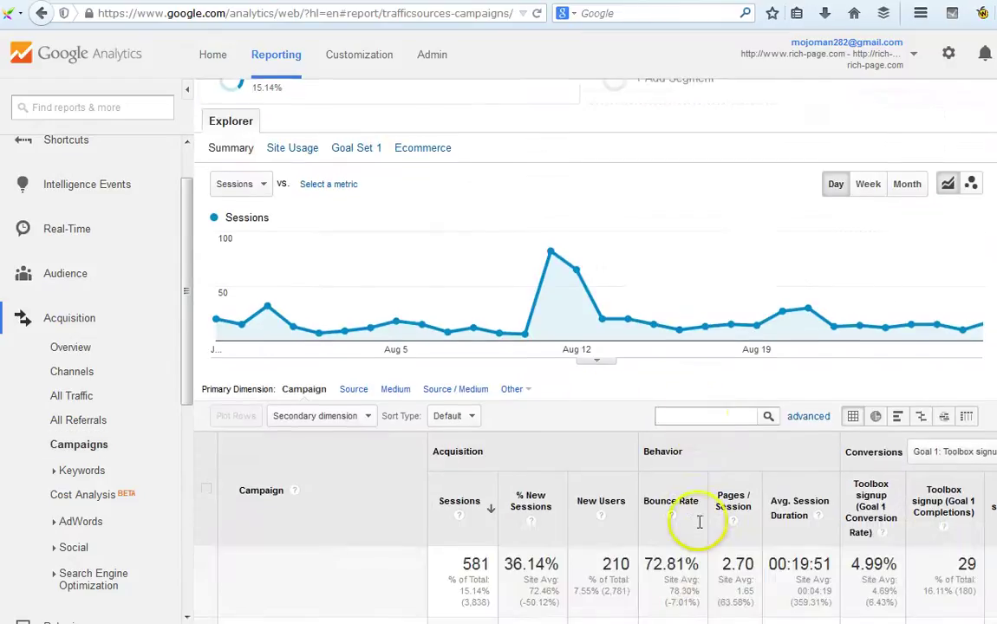
scroll(700, 535, "down", 2)
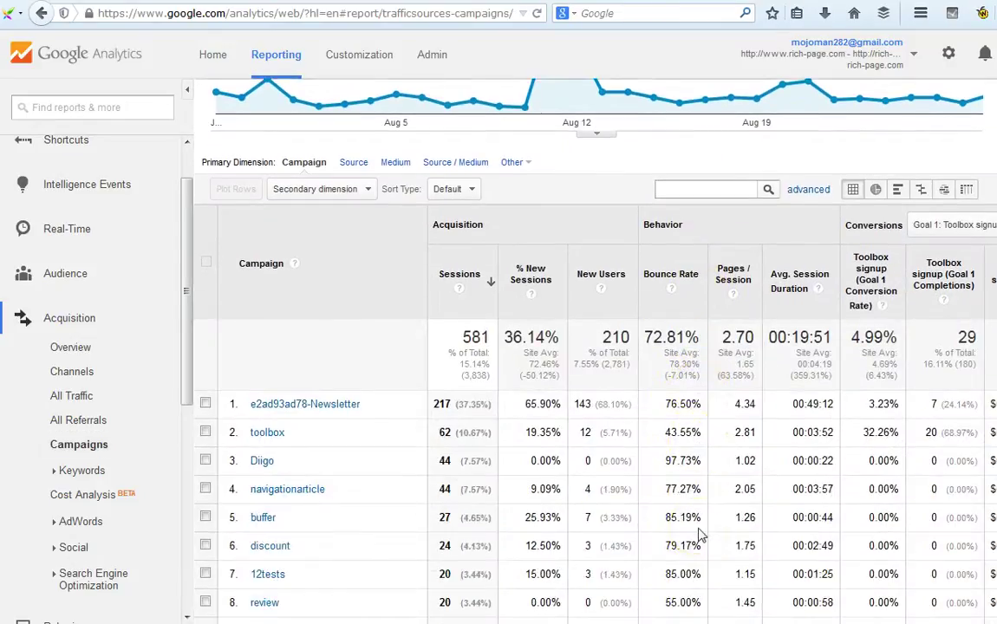
scroll(701, 535, "down", 2)
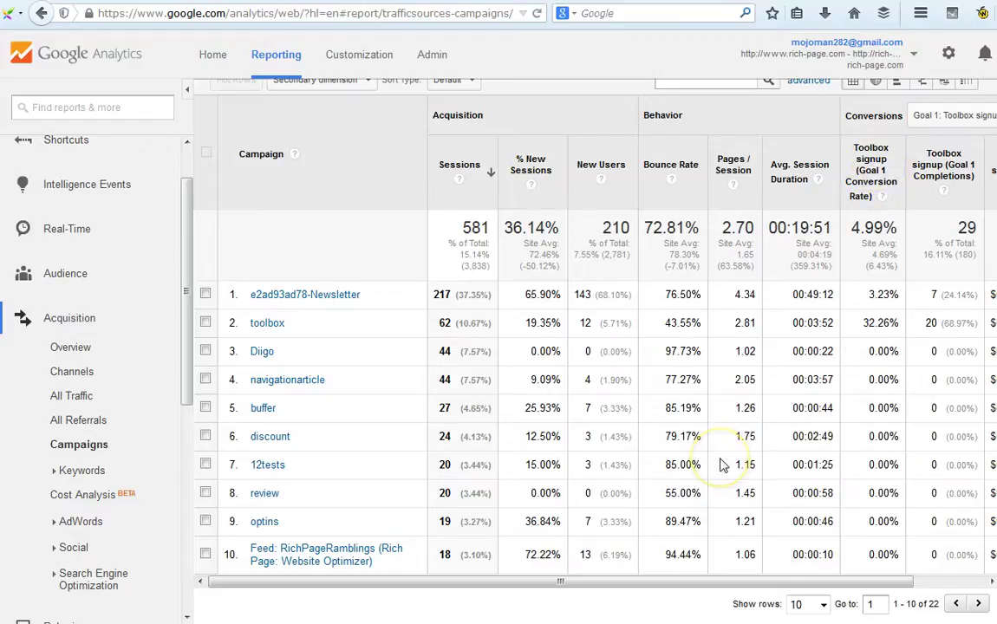
scroll(719, 465, "up", 5)
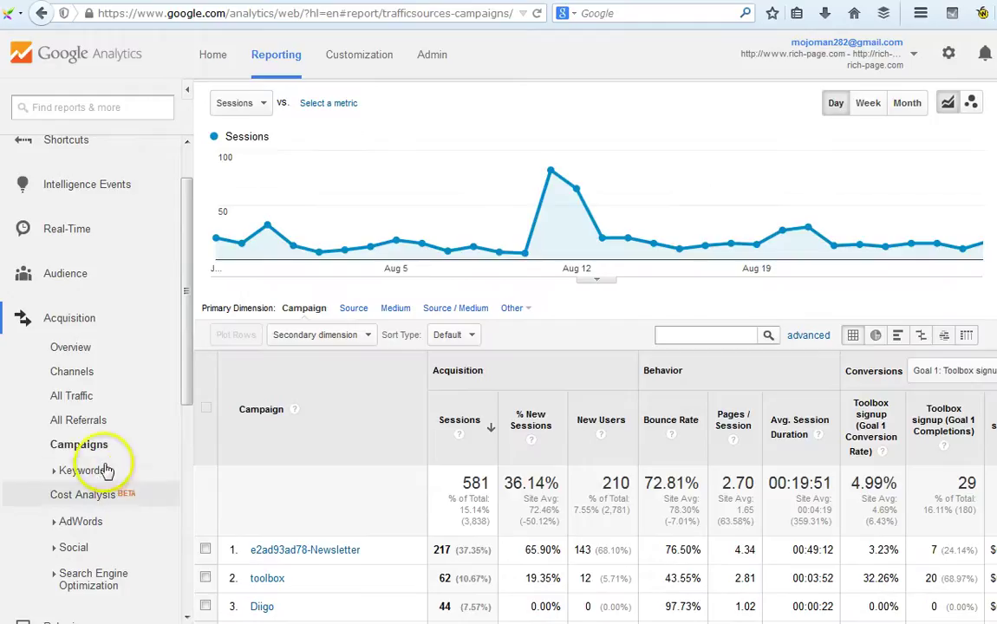
Open the Organic Keywords report and review the sessions, bounce rates and conversions of the top search keywords
left_click(106, 470)
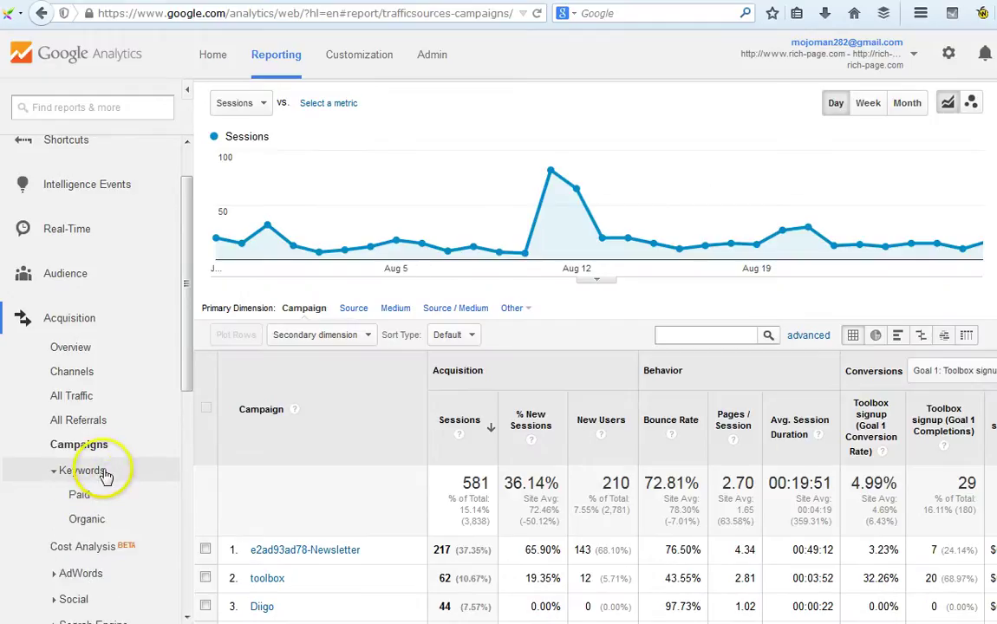
left_click(104, 522)
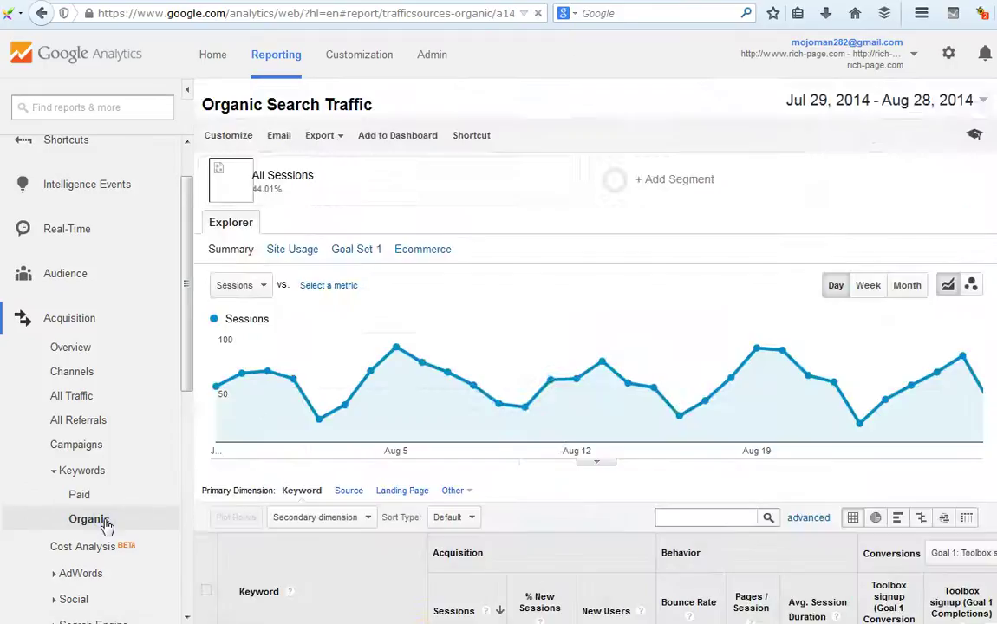
scroll(412, 495, "down", 5)
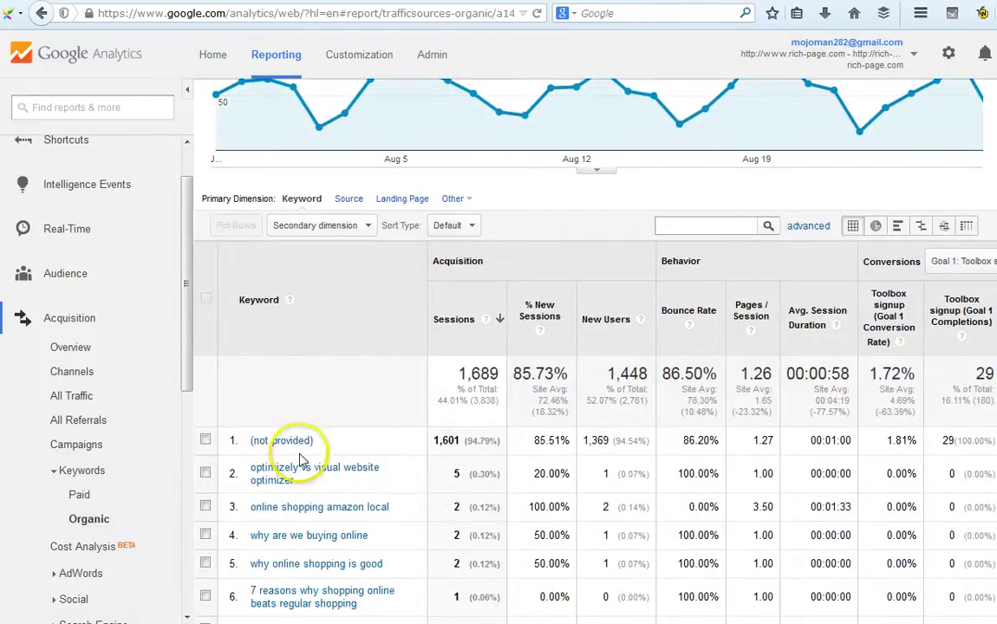
scroll(472, 524, "down", 3)
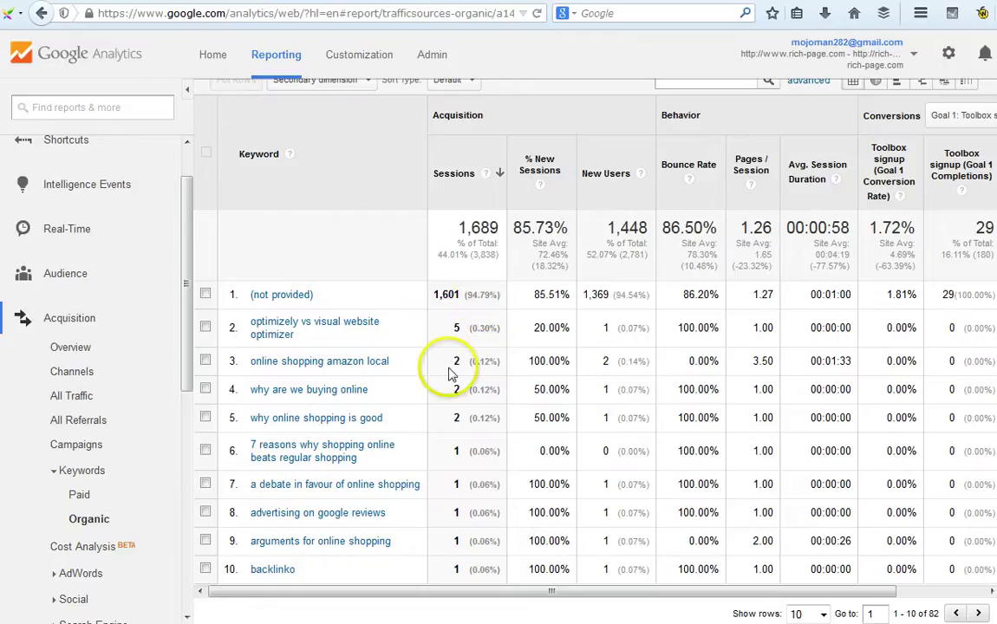
Open the Search Engine Optimization Queries report and review the impressions, clicks, average positions and CTR of the top queries
left_click_drag(186, 368, 189, 416)
left_click(127, 516)
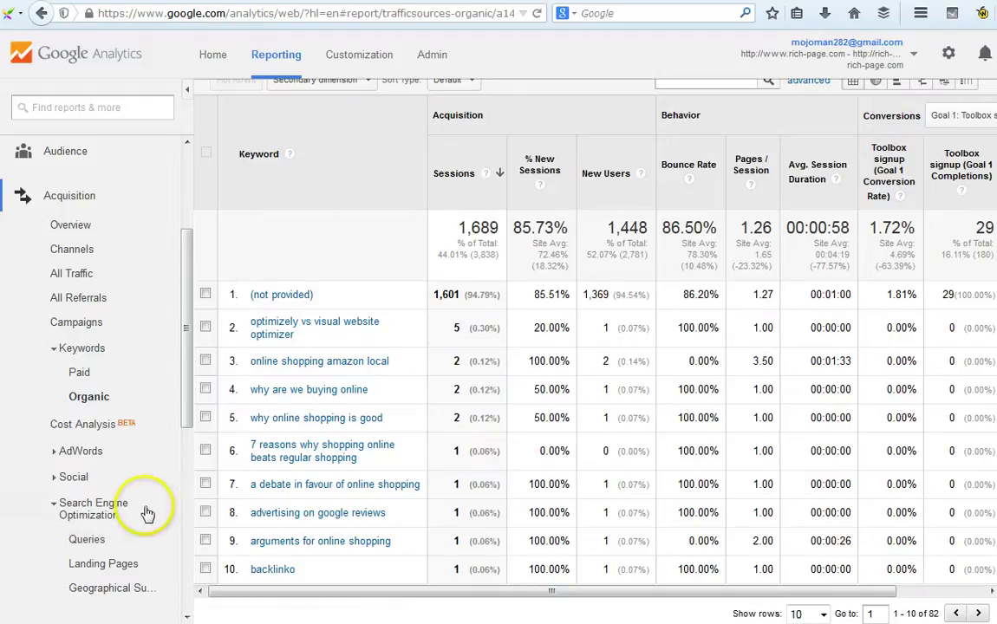
left_click(136, 540)
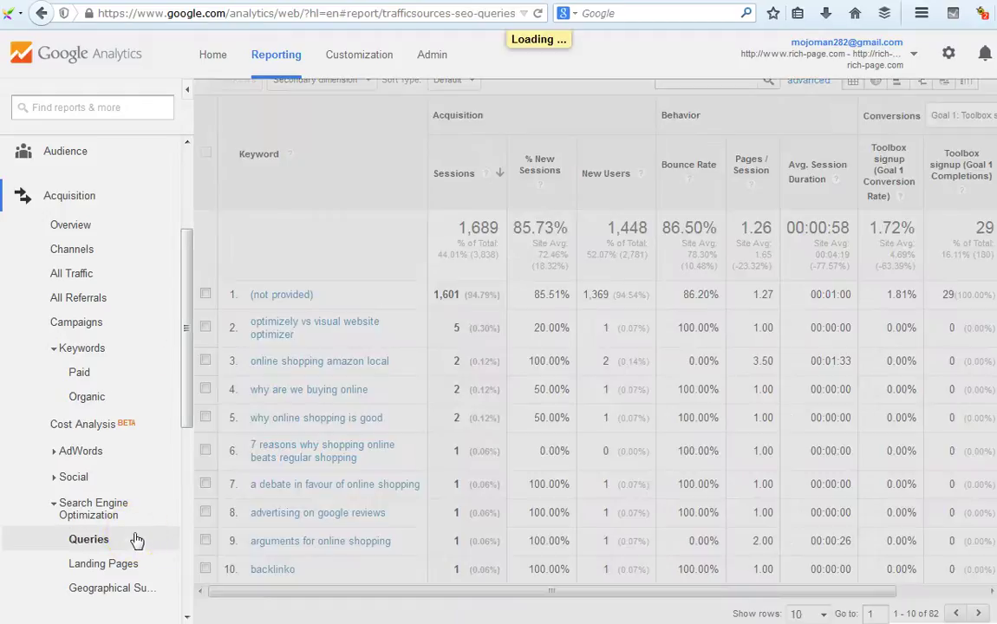
scroll(526, 416, "down", 3)
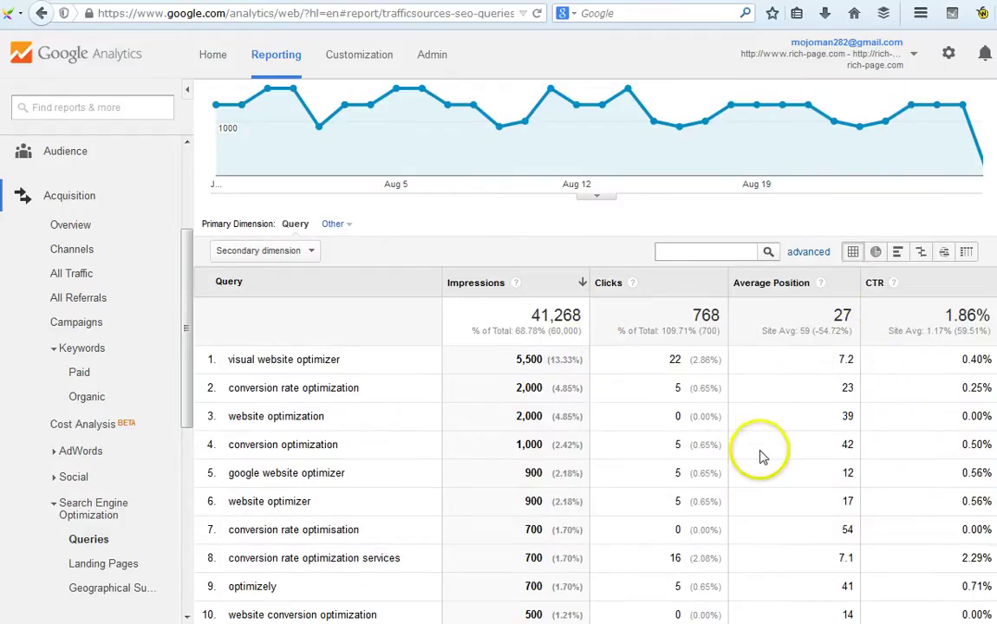
scroll(693, 468, "down", 1)
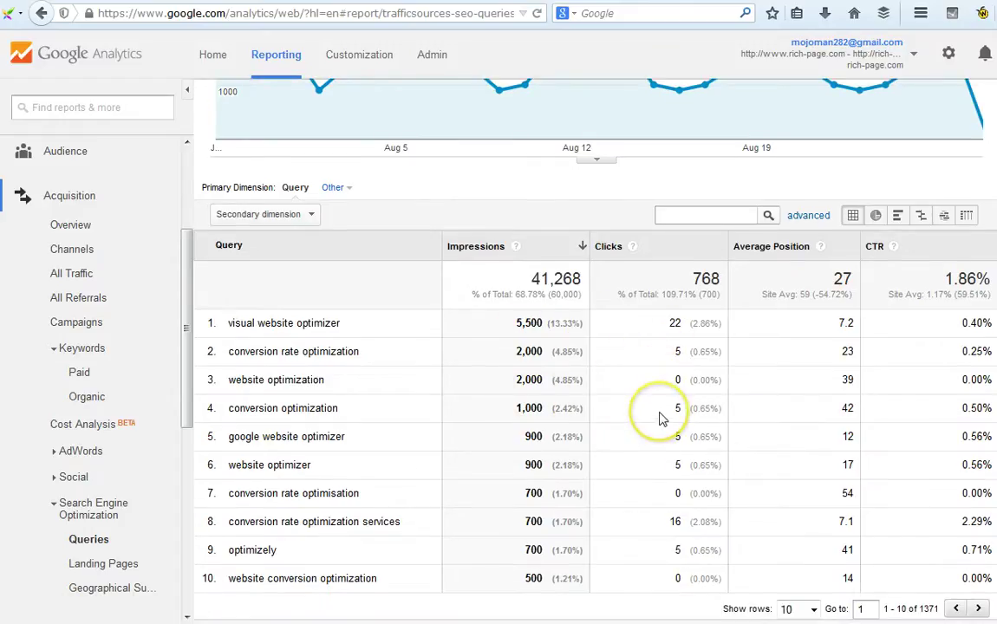
scroll(658, 419, "up", 2)
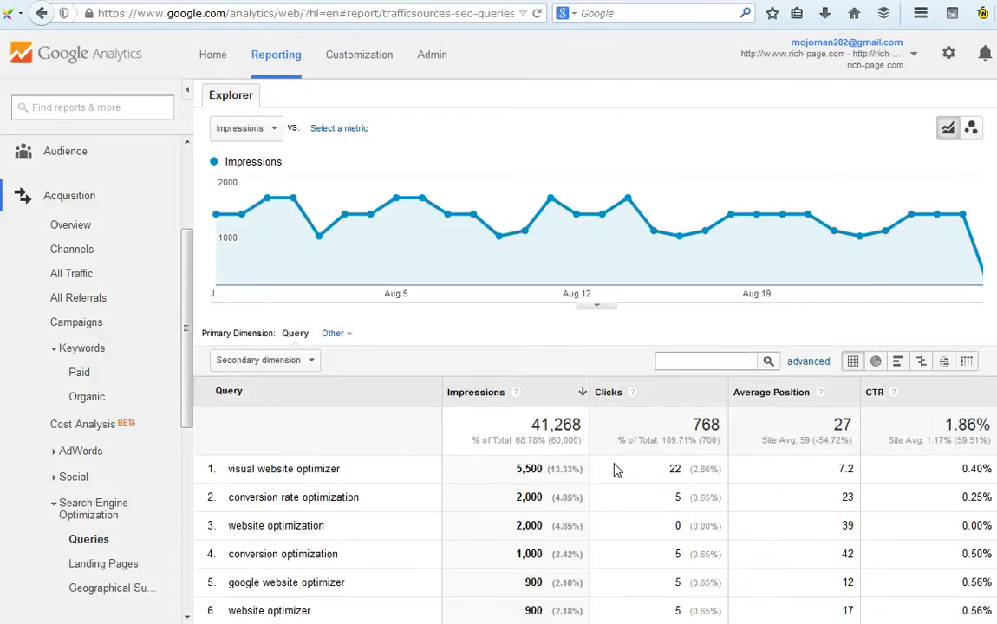
scroll(616, 469, "down", 1)
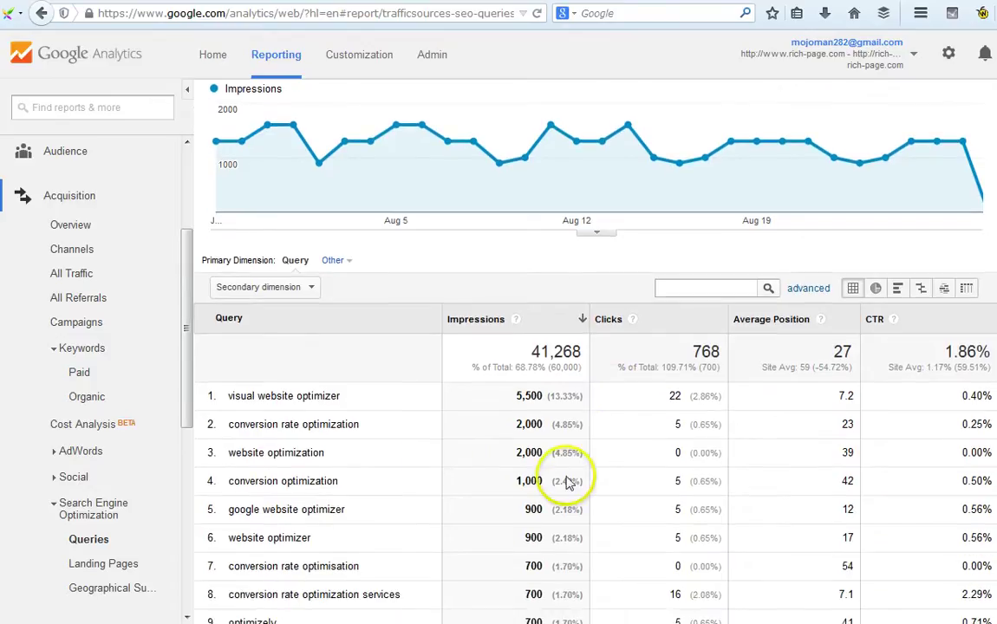
scroll(404, 462, "up", 2)
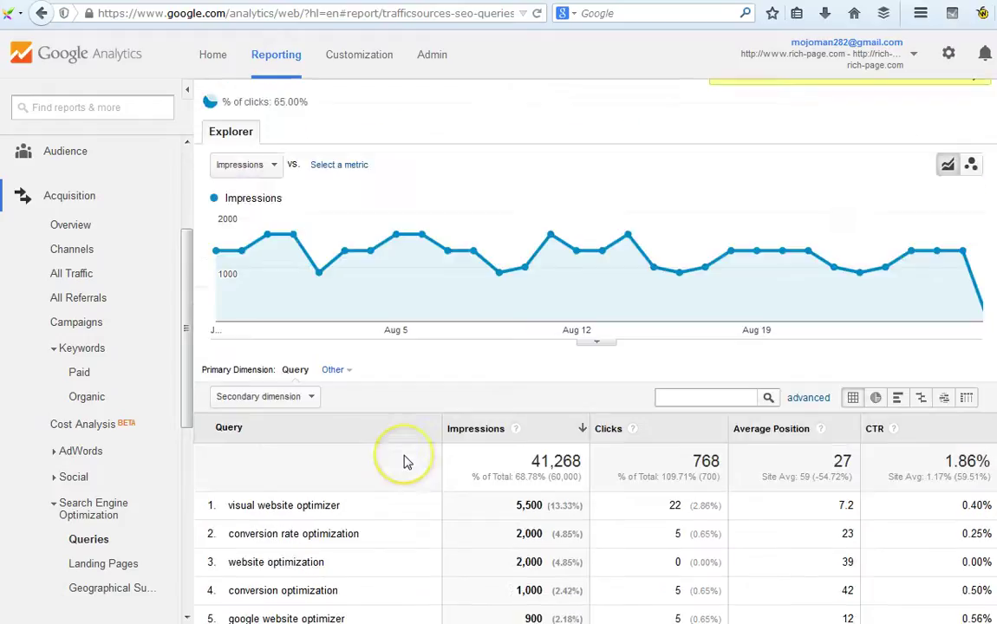
scroll(404, 461, "down", 2)
scroll(405, 467, "up", 3)
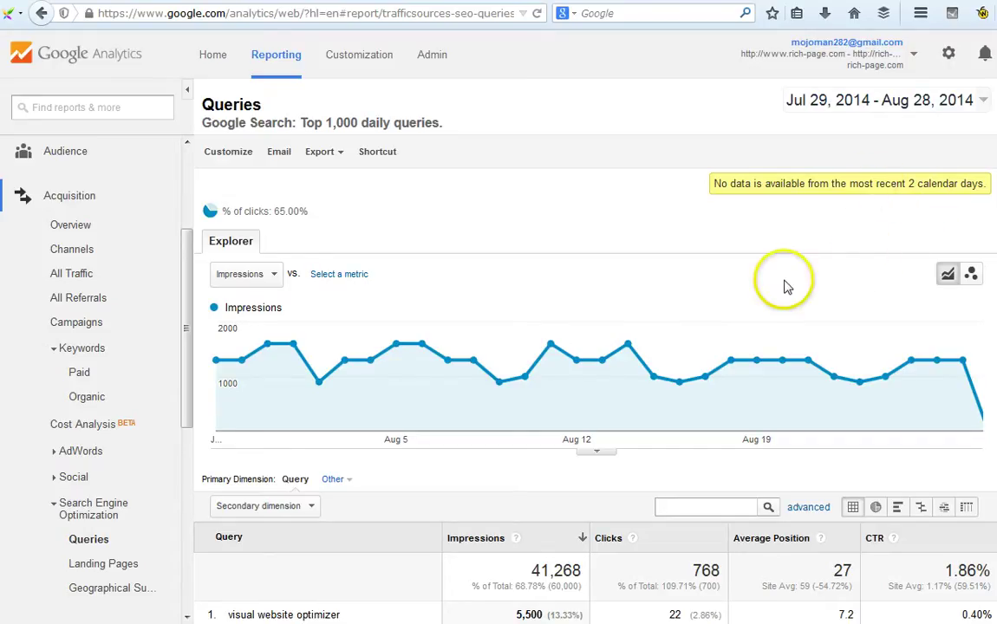
scroll(785, 286, "down", 3)
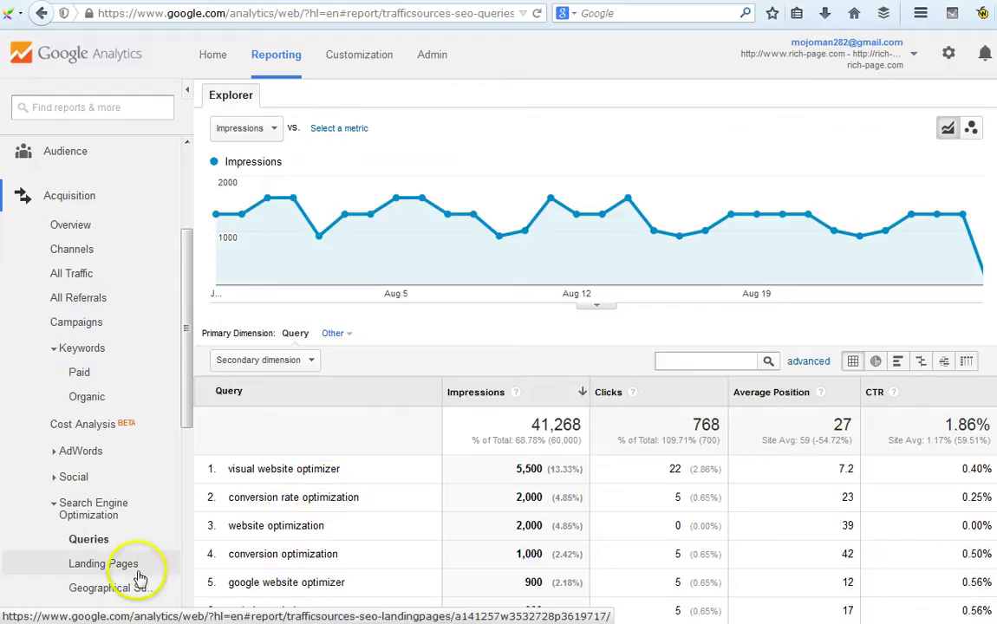
Open the Search Engine Optimization Landing Pages report and review the impressions, clicks, average positions and CTR of the top pages
left_click(108, 564)
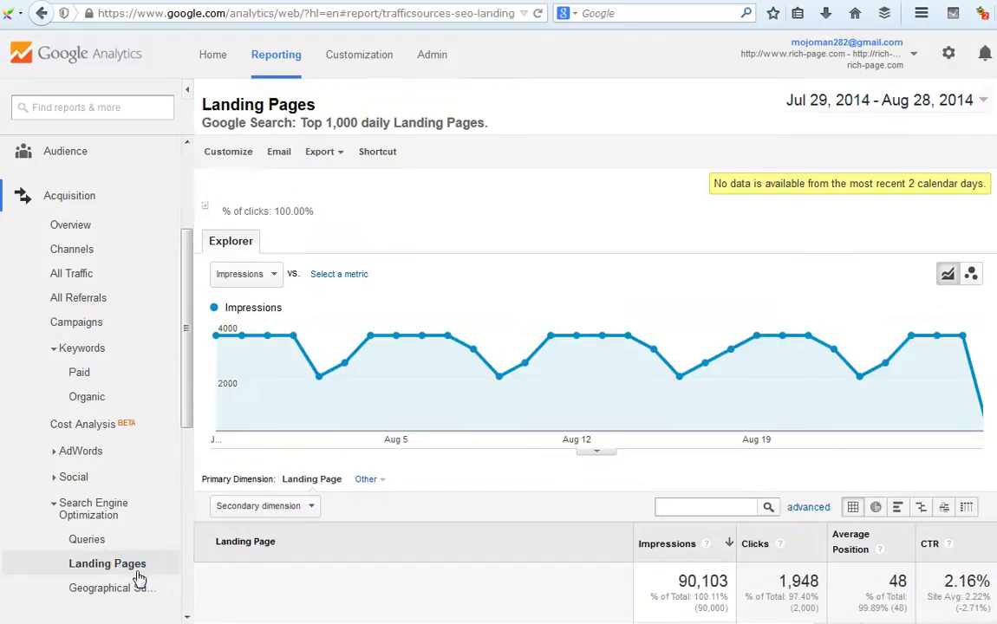
scroll(560, 513, "down", 5)
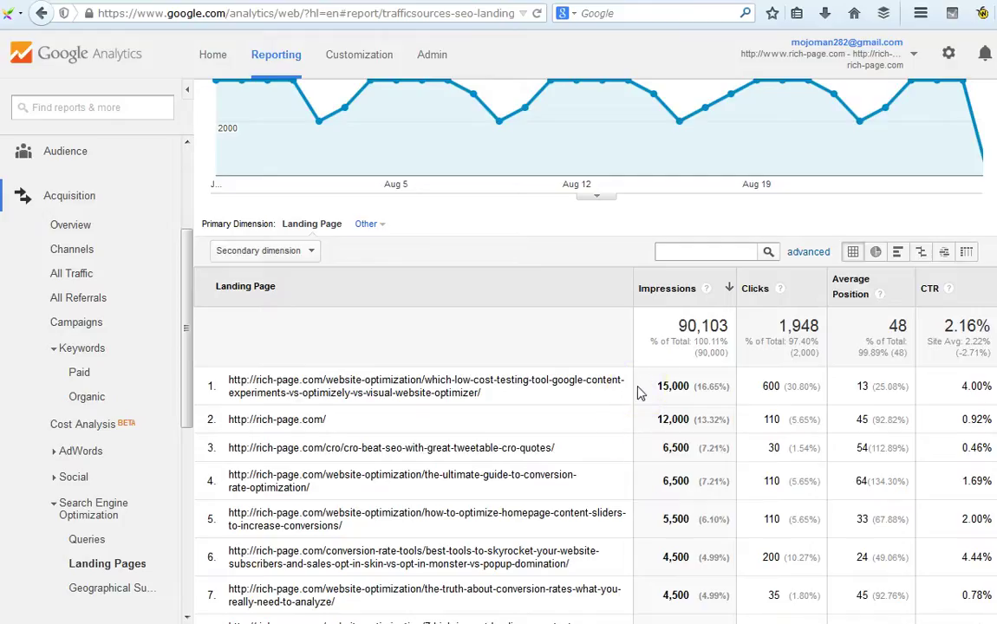
scroll(639, 392, "up", 5)
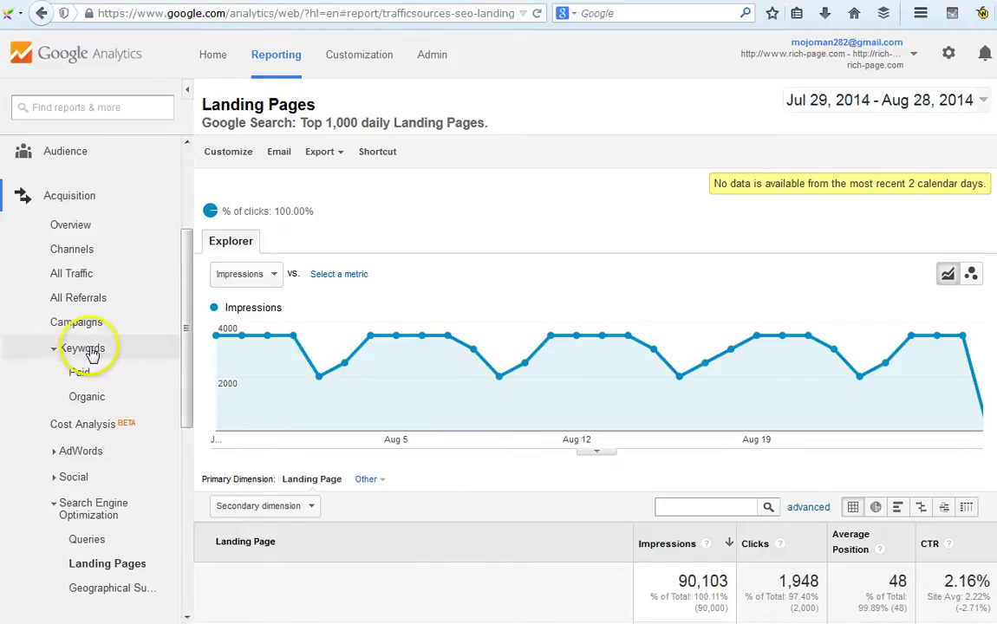
Open the Site Search Overview report under Behavior and review the site search usage metrics
left_click(69, 198)
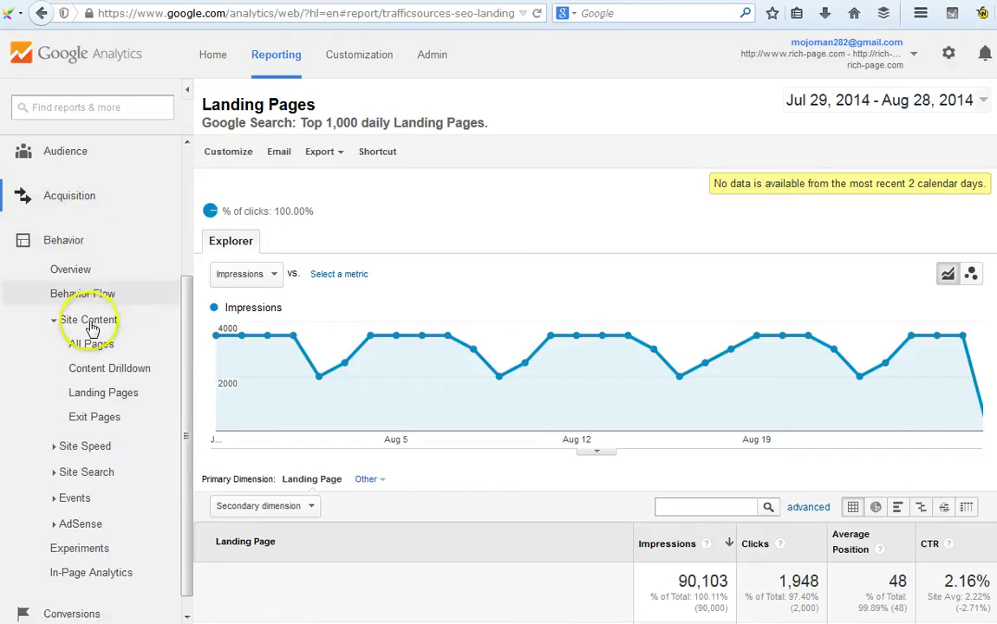
left_click(114, 472)
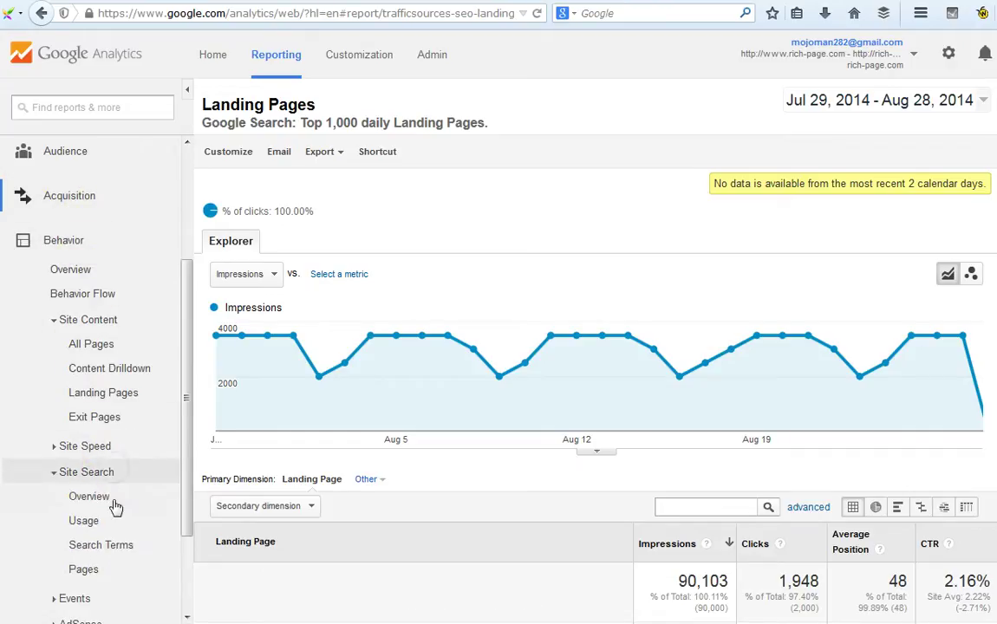
left_click(115, 507)
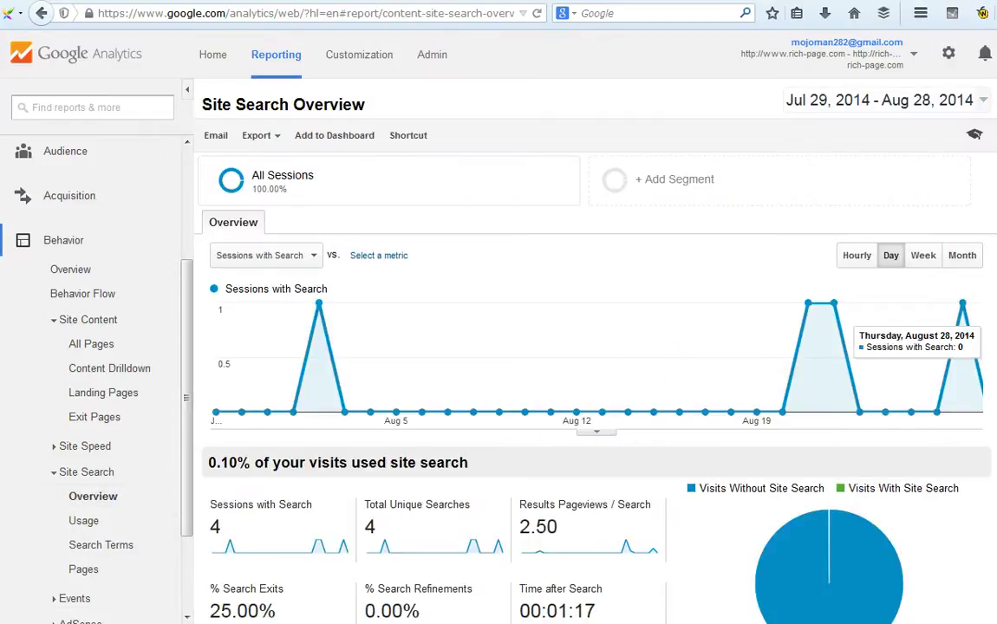
scroll(595, 390, "down", 3)
scroll(594, 346, "down", 3)
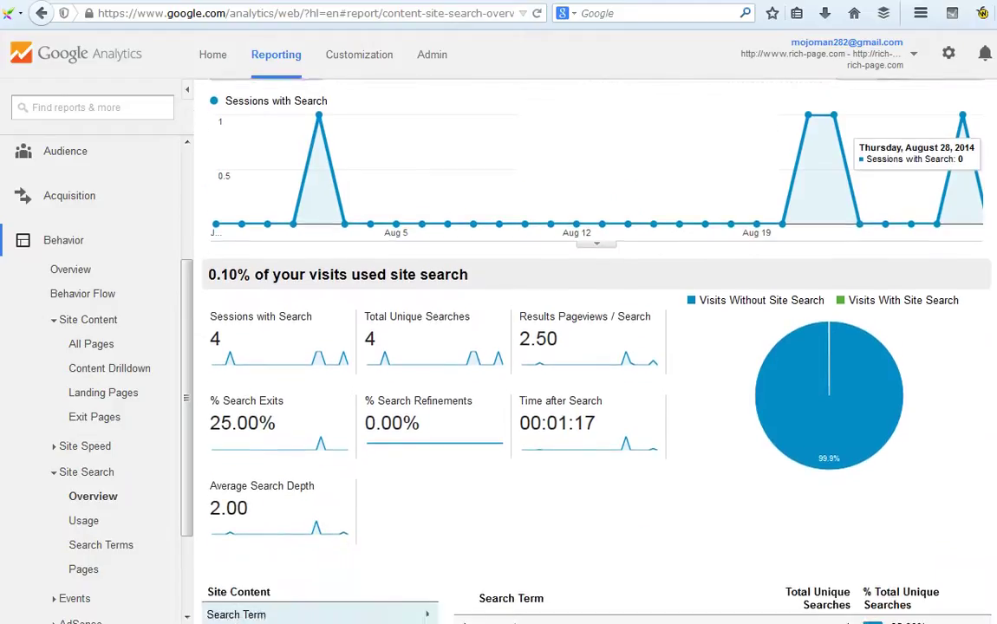
Extend the date range to Jul 1 - Aug 28, 2014 and review the top site search terms and their total unique searches
scroll(594, 347, "down", 1)
scroll(594, 346, "down", 3)
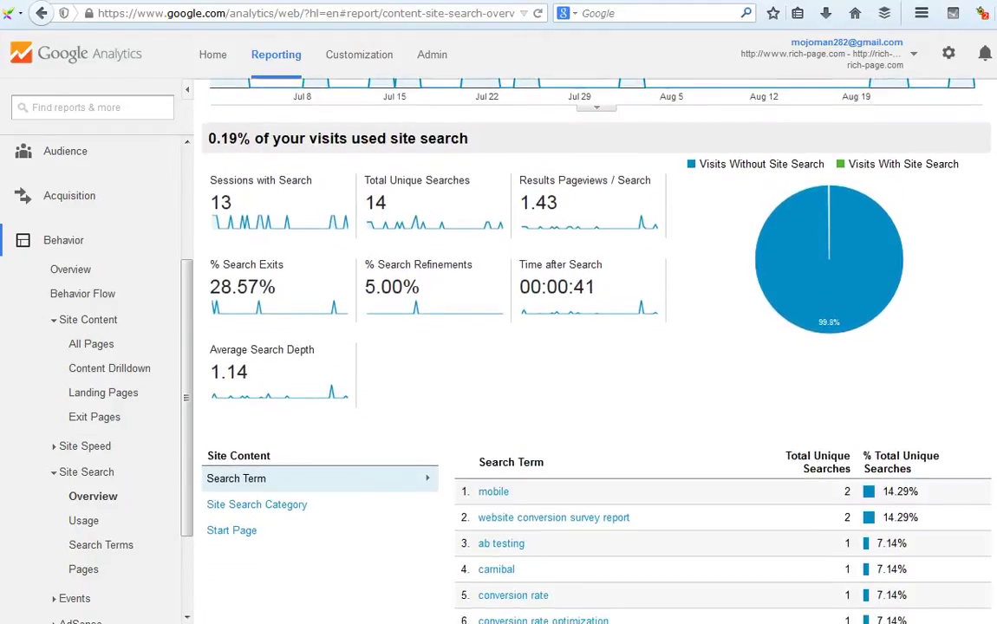
scroll(594, 347, "down", 1)
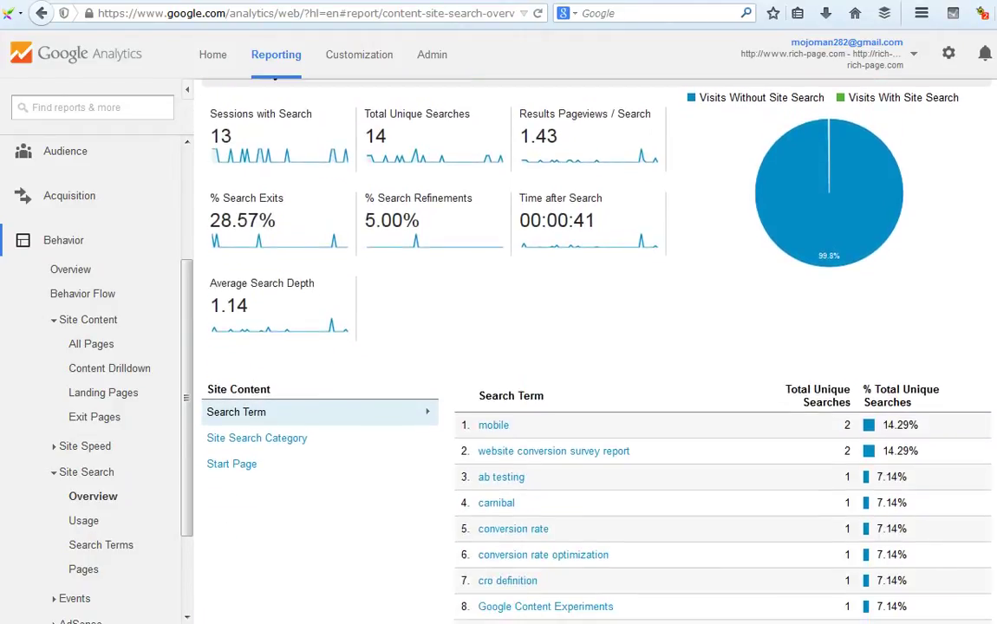
scroll(595, 347, "down", 1)
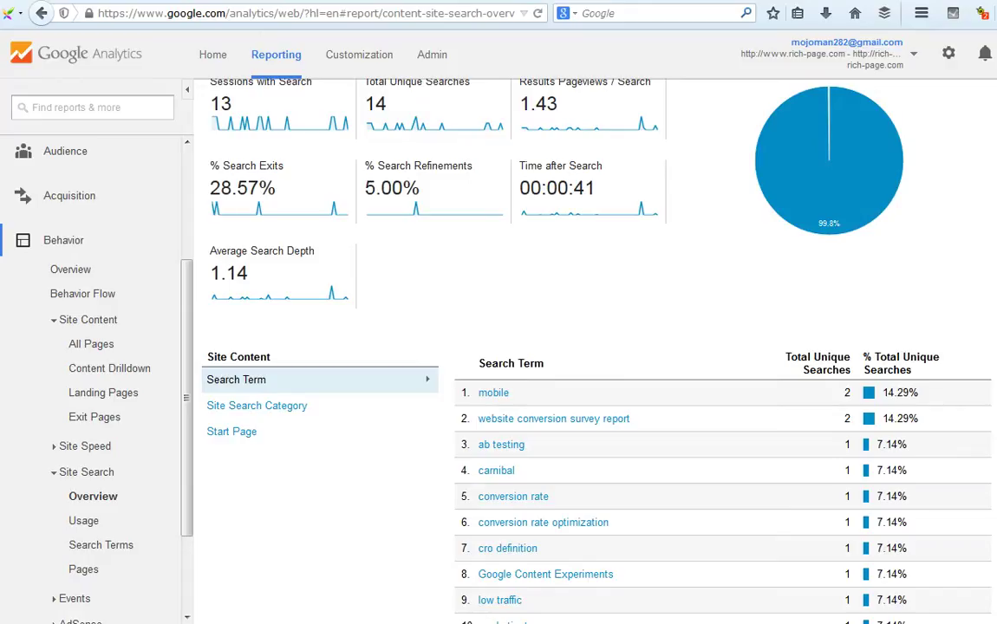
scroll(594, 347, "down", 1)
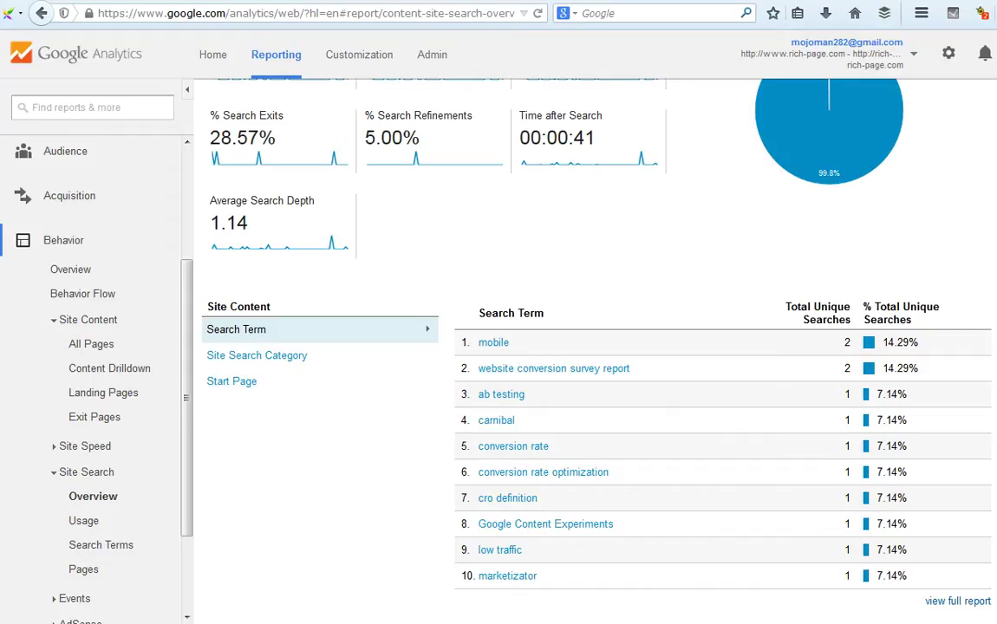
scroll(538, 347, "up", 5)
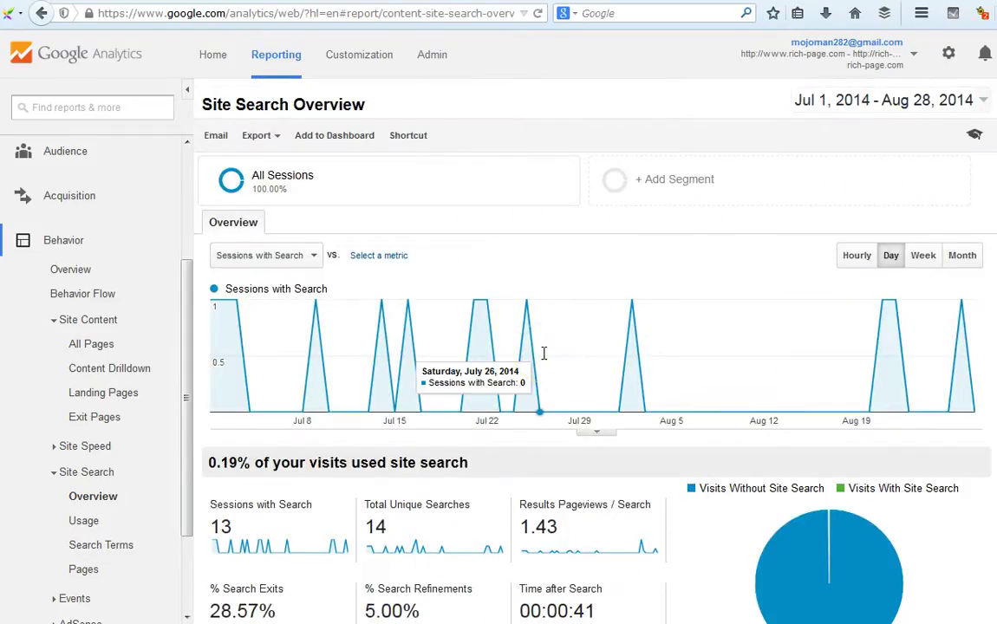
Open the Goals Overview report under Conversions for all goals
left_click_drag(184, 340, 156, 530)
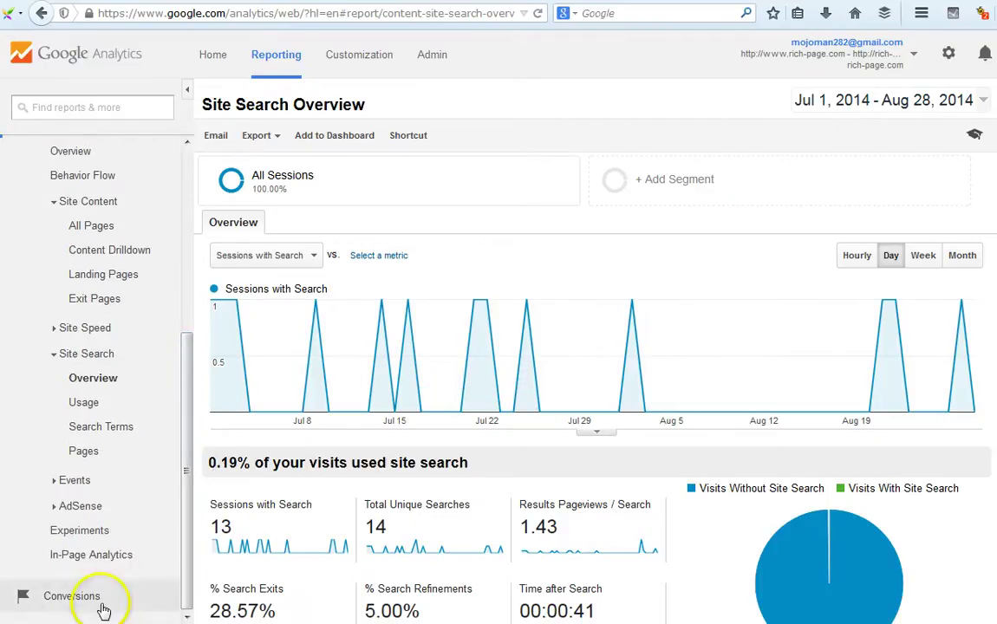
left_click_drag(191, 472, 191, 534)
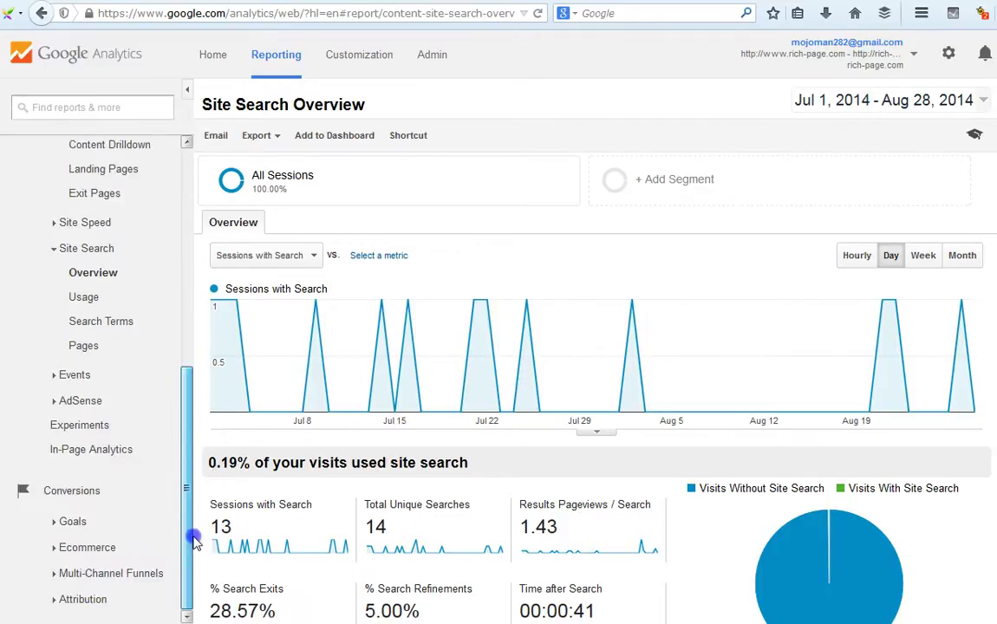
left_click(126, 536)
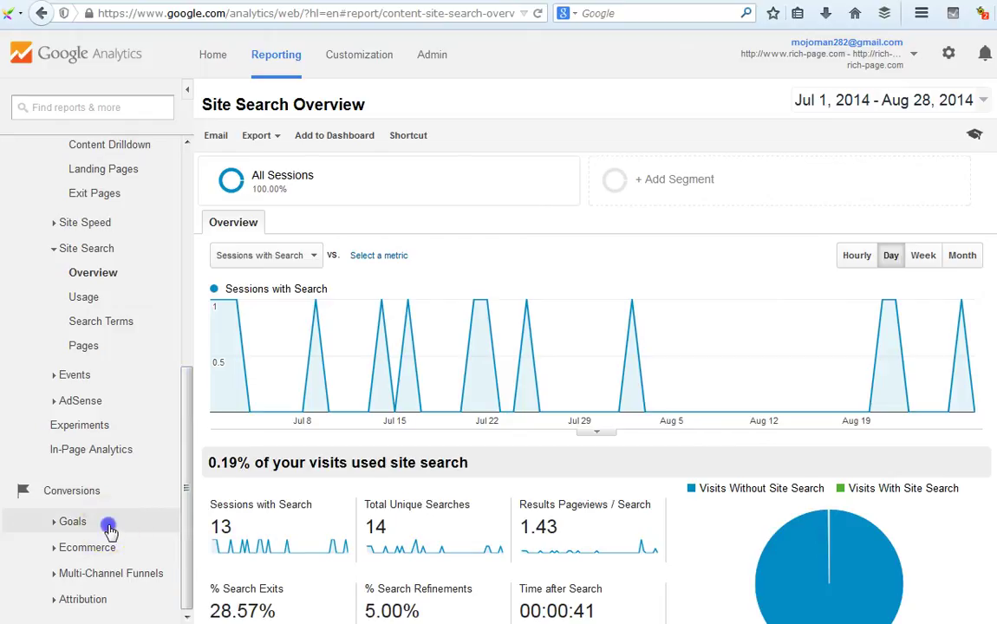
left_click(108, 527)
left_click_drag(178, 486, 191, 520)
left_click(118, 434)
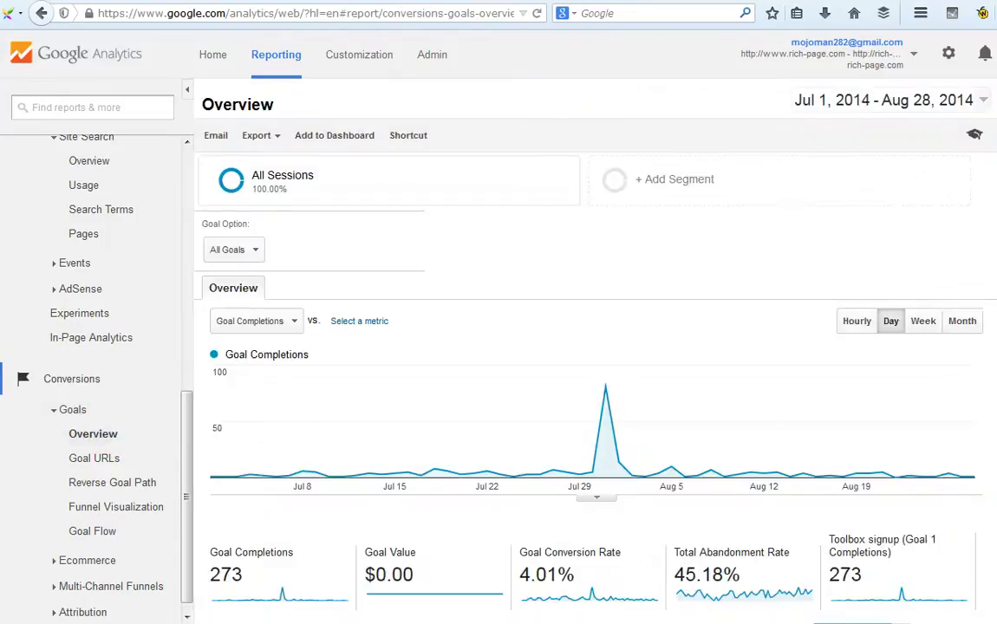
left_click(973, 283)
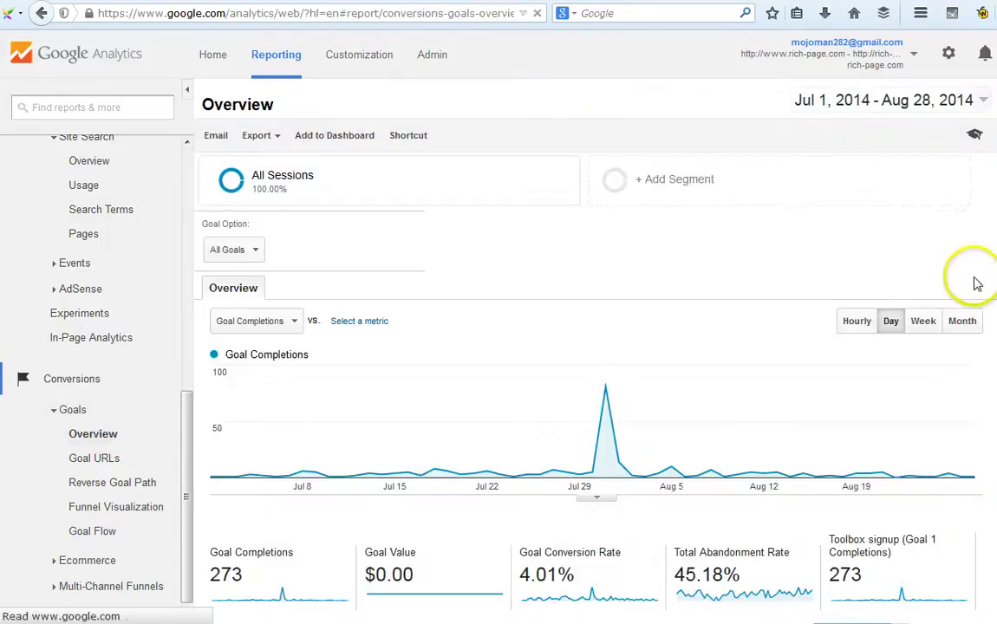
Review the goal completions chart by week and by day, along with the goal metrics and completion locations
scroll(594, 346, "down", 2)
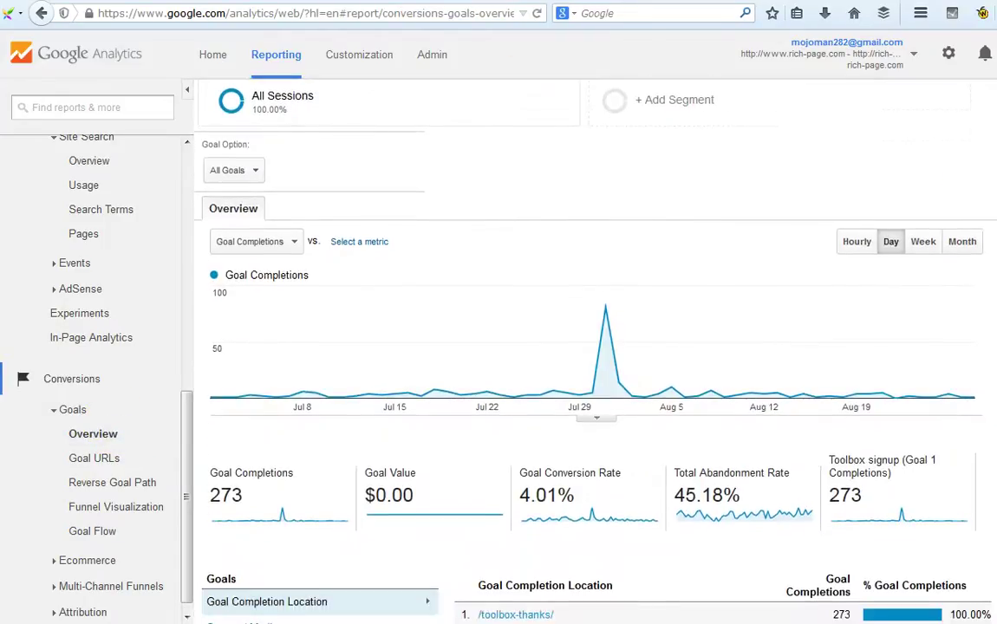
scroll(594, 347, "down", 2)
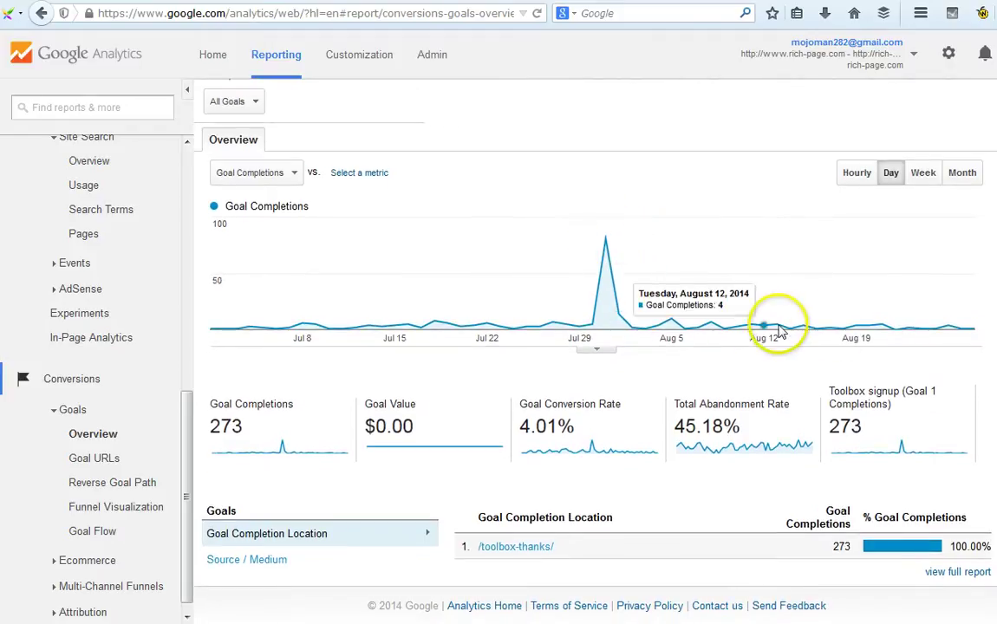
scroll(595, 346, "up", 1)
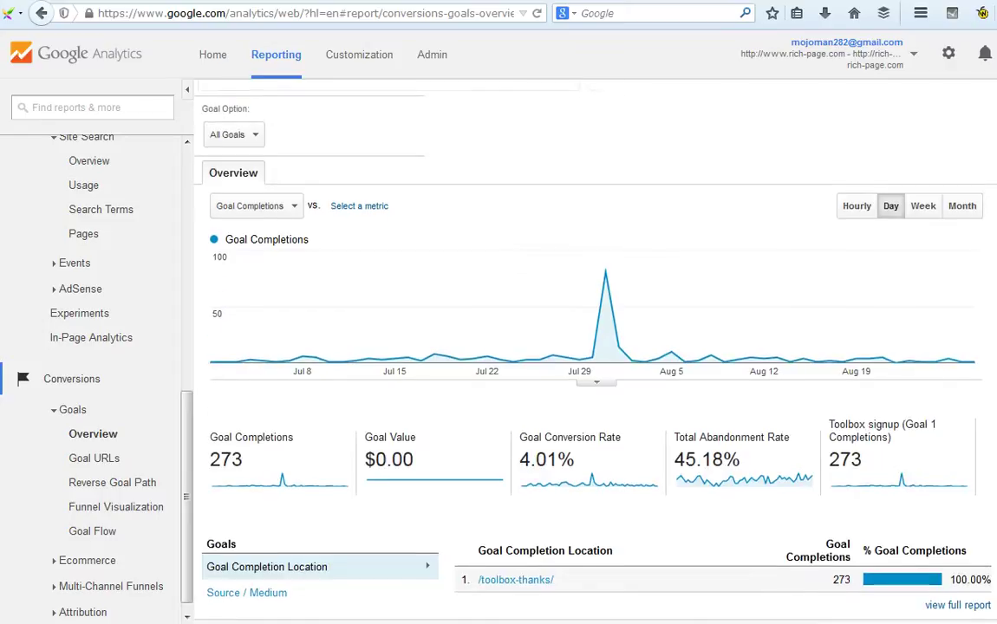
left_click(924, 212)
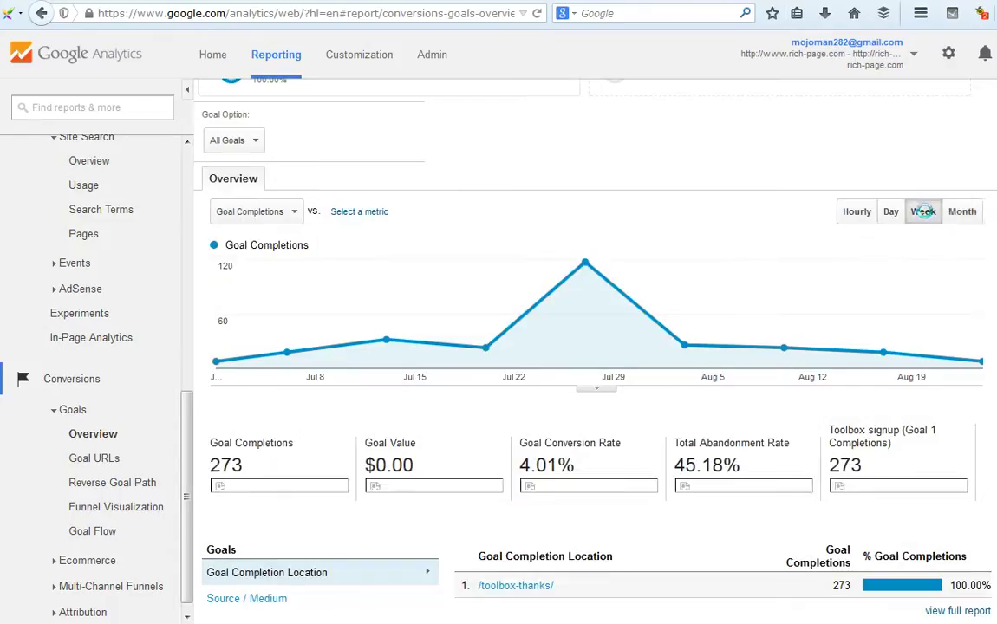
left_click(893, 213)
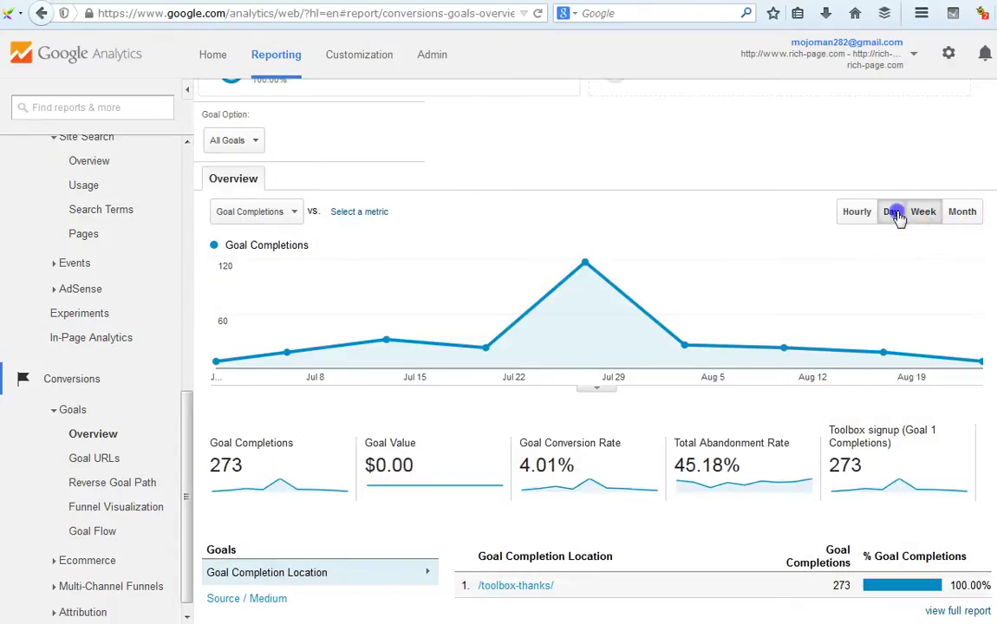
scroll(594, 346, "down", 1)
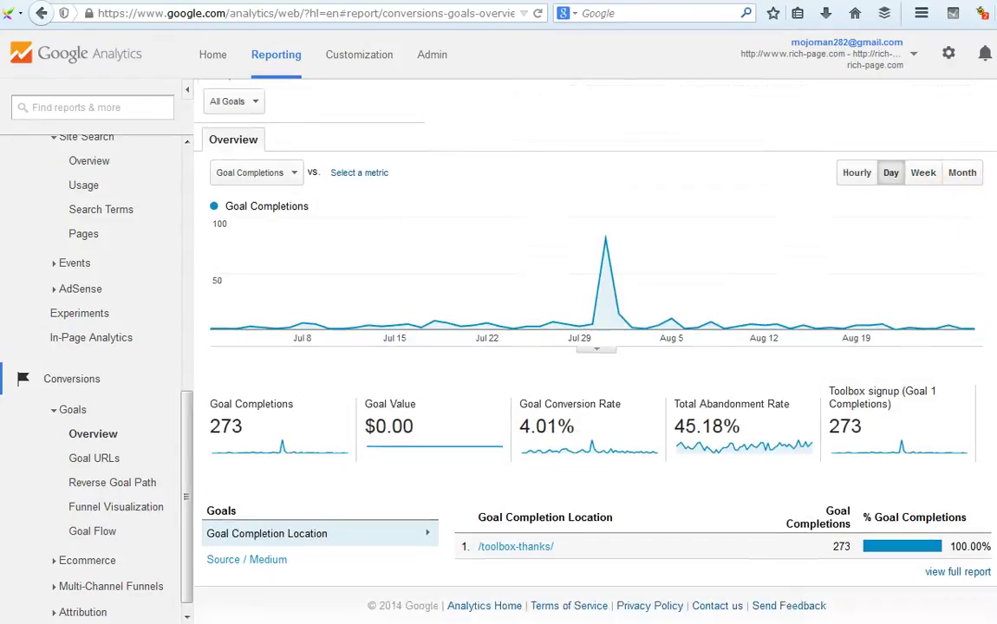
scroll(595, 346, "up", 2)
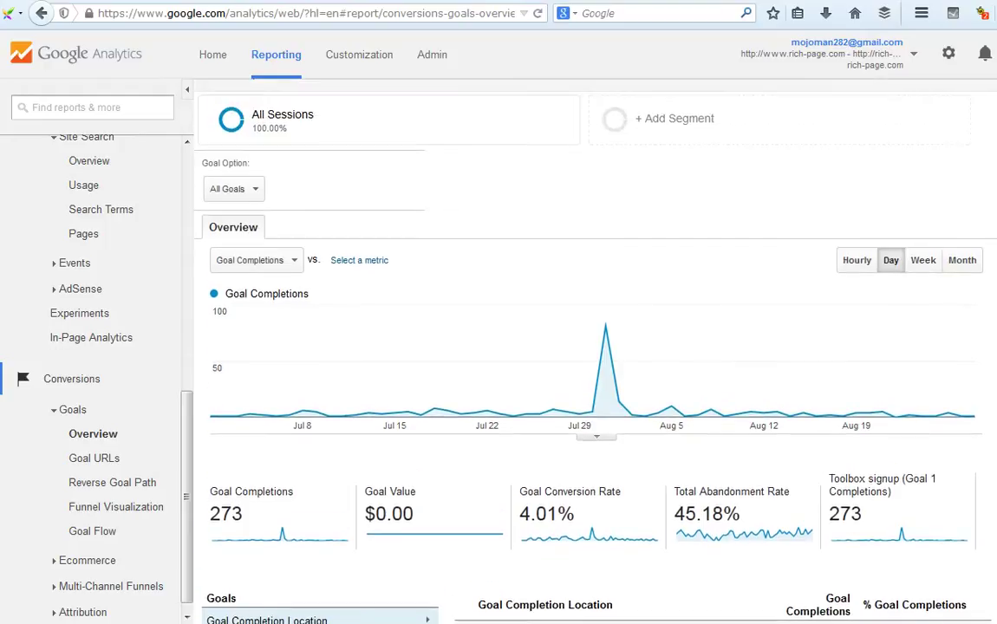
scroll(595, 346, "down", 2)
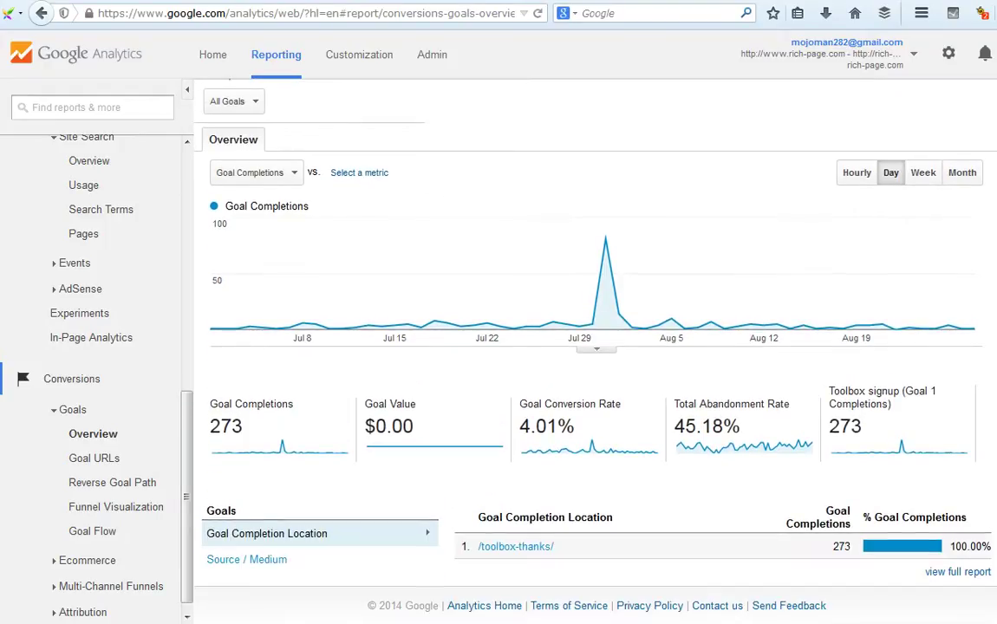
scroll(595, 347, "up", 3)
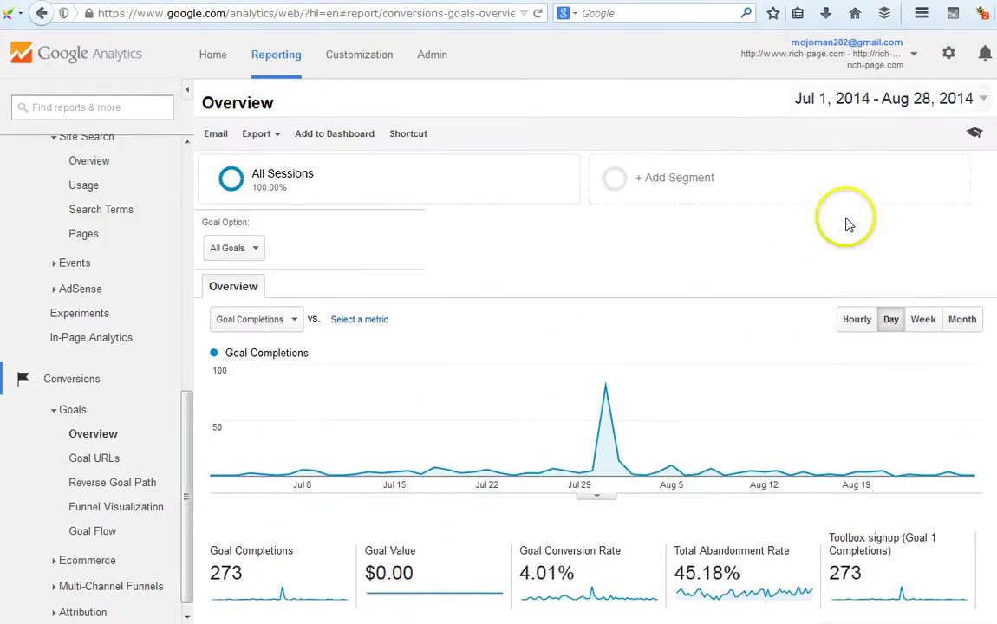
Add the New Users segment to the Goals Overview report alongside All Sessions
left_click(689, 193)
left_click_drag(975, 320, 988, 403)
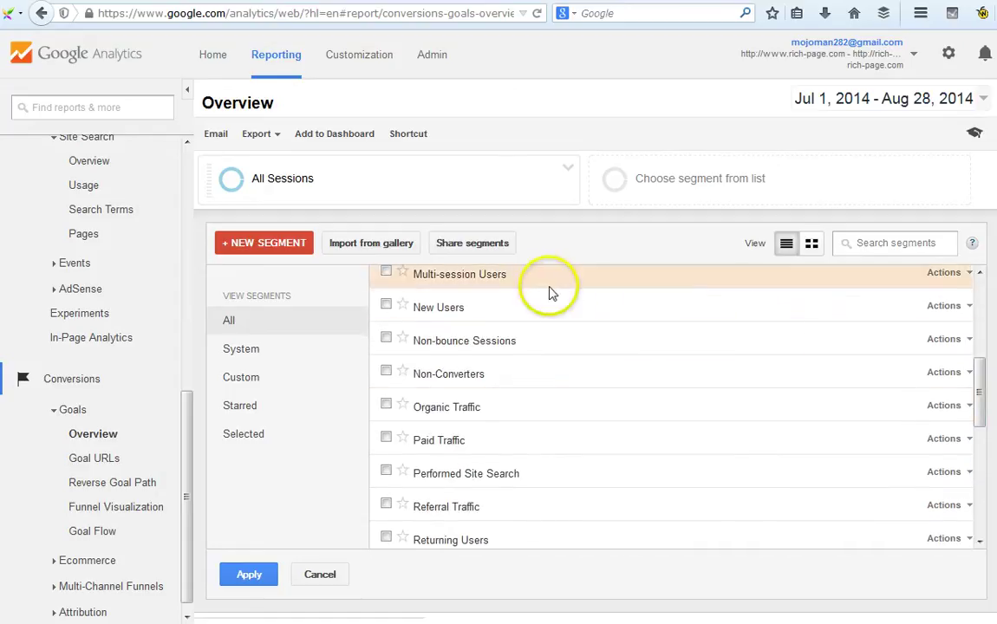
left_click(387, 306)
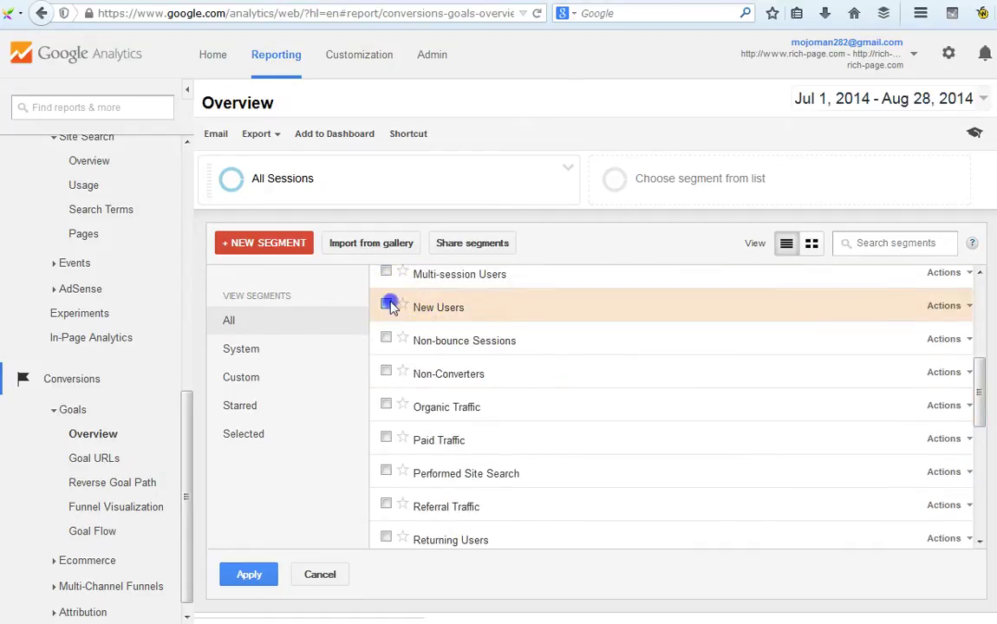
left_click(250, 572)
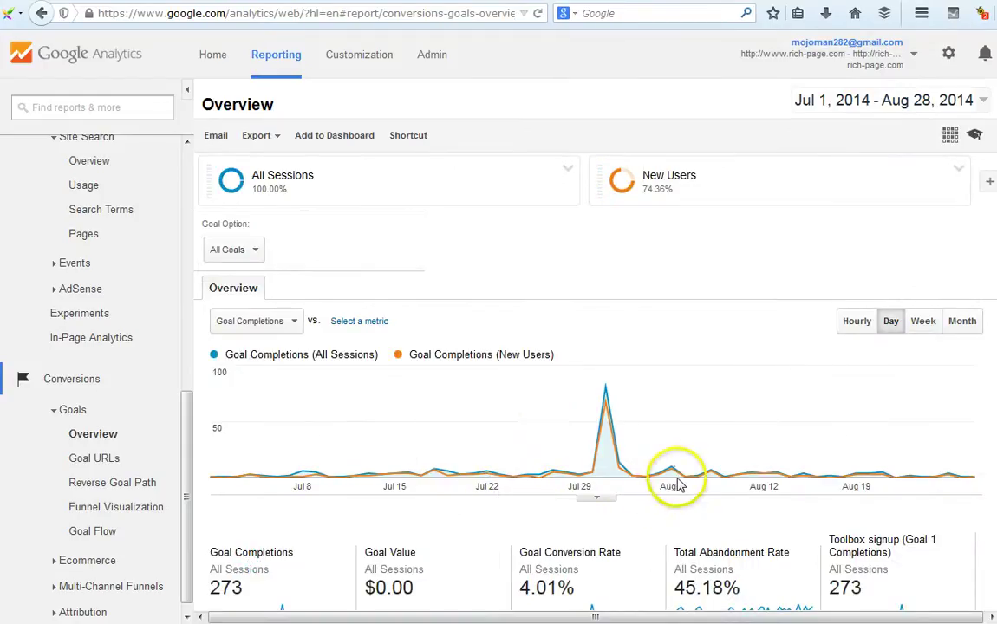
Compare goal completions, conversion rate, abandonment rate and completion locations between All Sessions and New Users
mouse_move(674, 474)
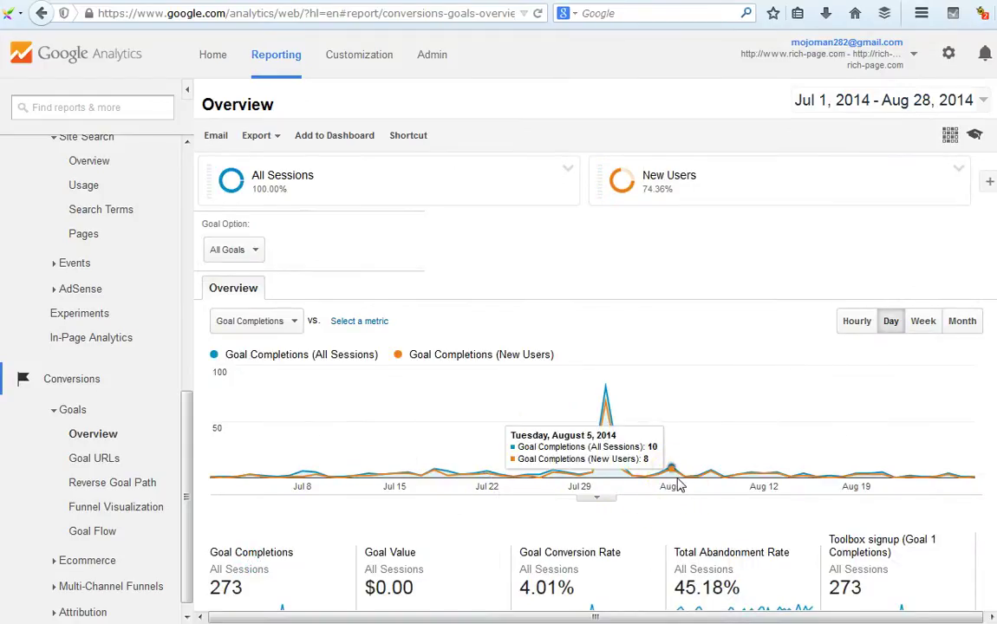
scroll(595, 364, "down", 1)
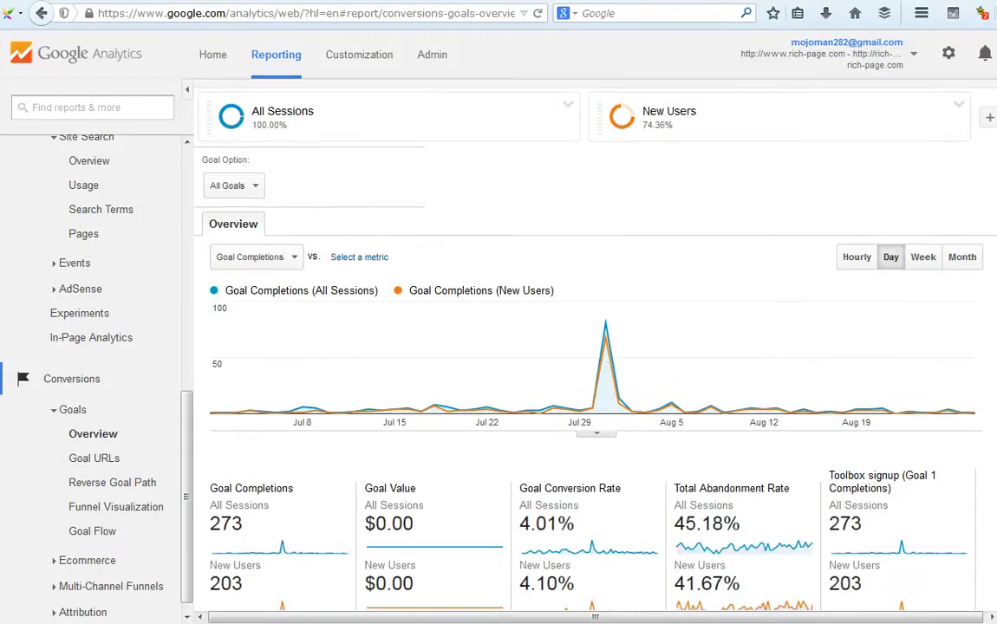
scroll(595, 364, "down", 2)
scroll(596, 364, "down", 1)
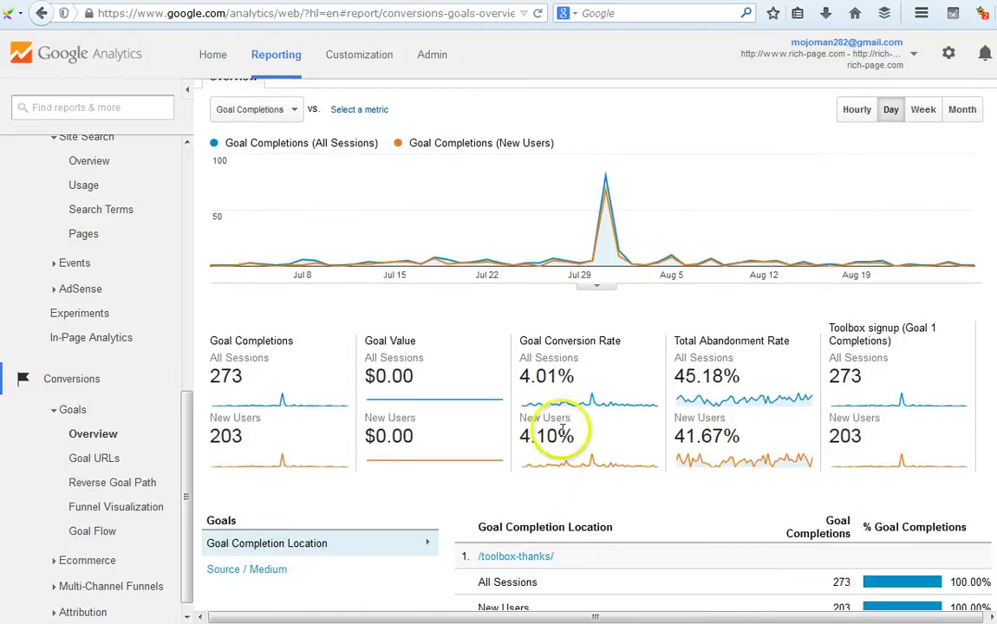
scroll(571, 442, "down", 1)
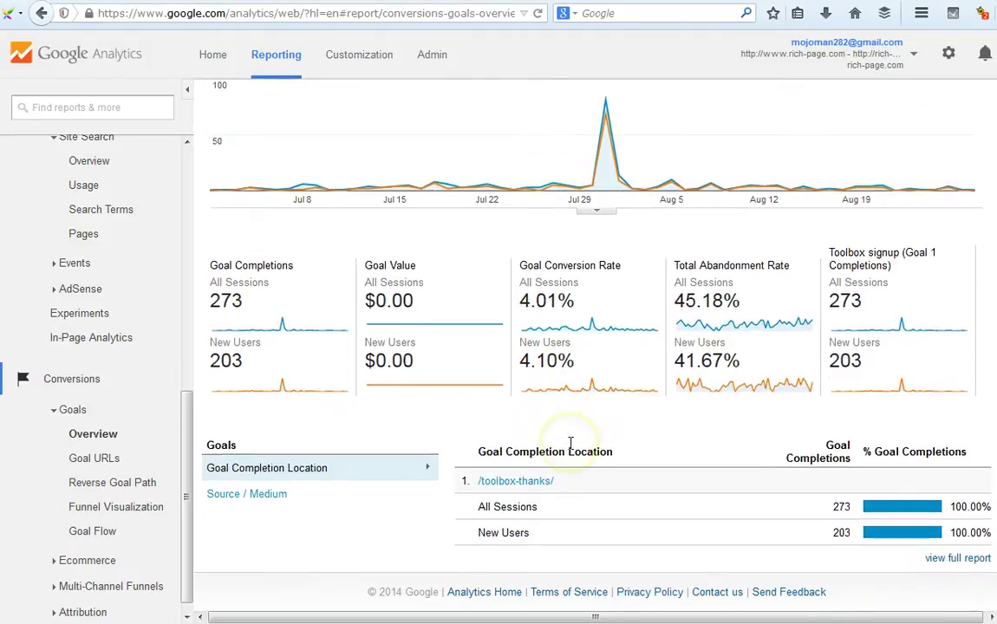
scroll(576, 437, "up", 2)
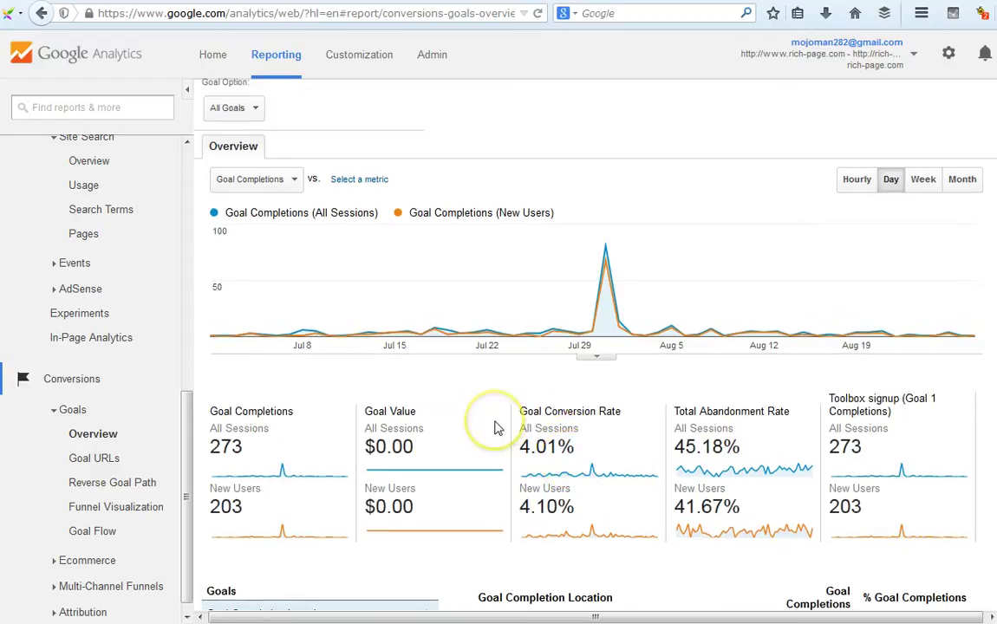
scroll(494, 429, "up", 3)
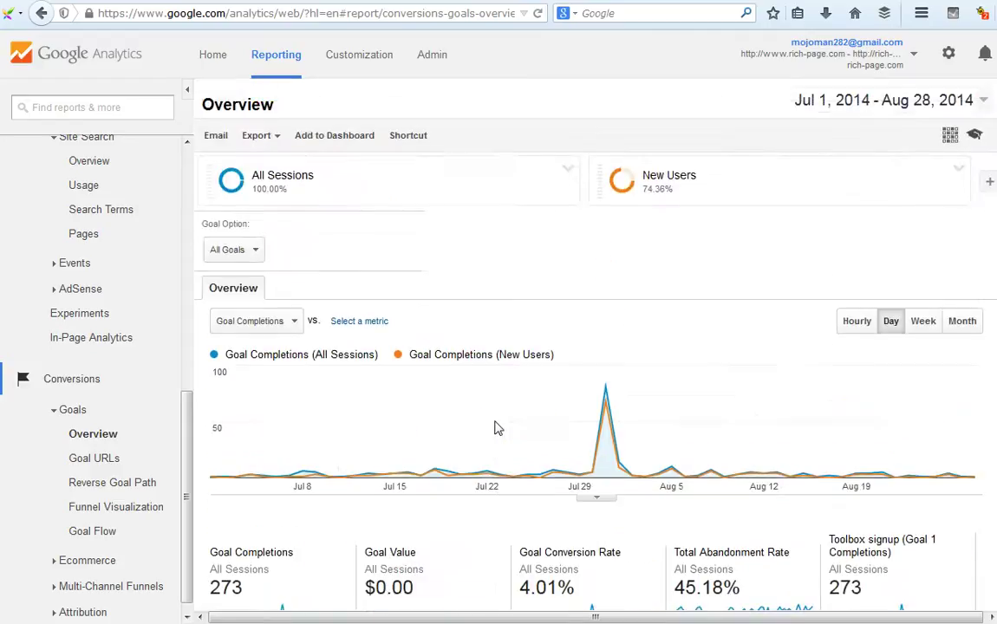
left_click(507, 367)
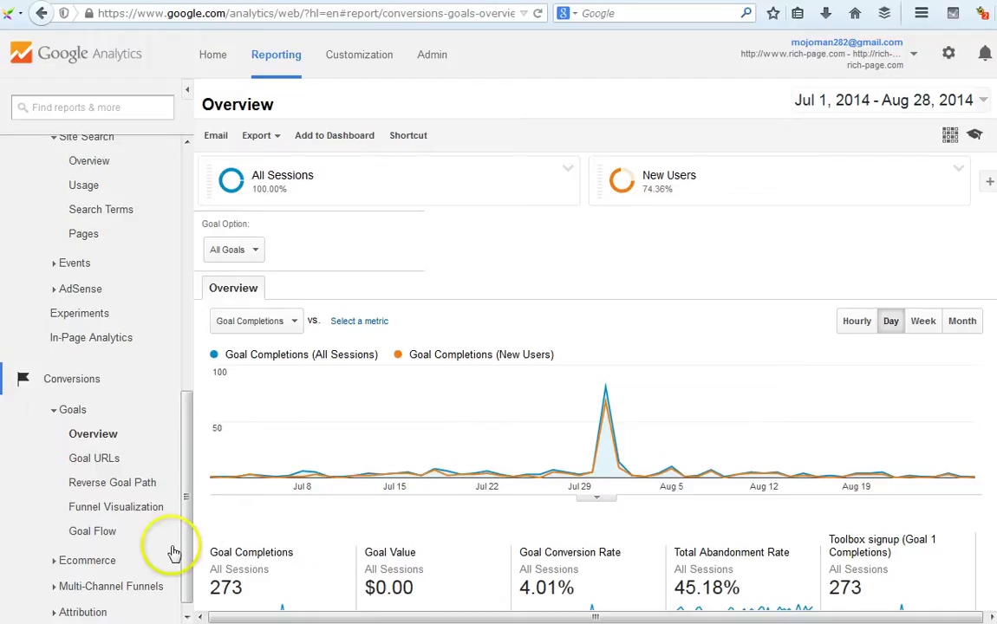
scroll(464, 528, "down", 5)
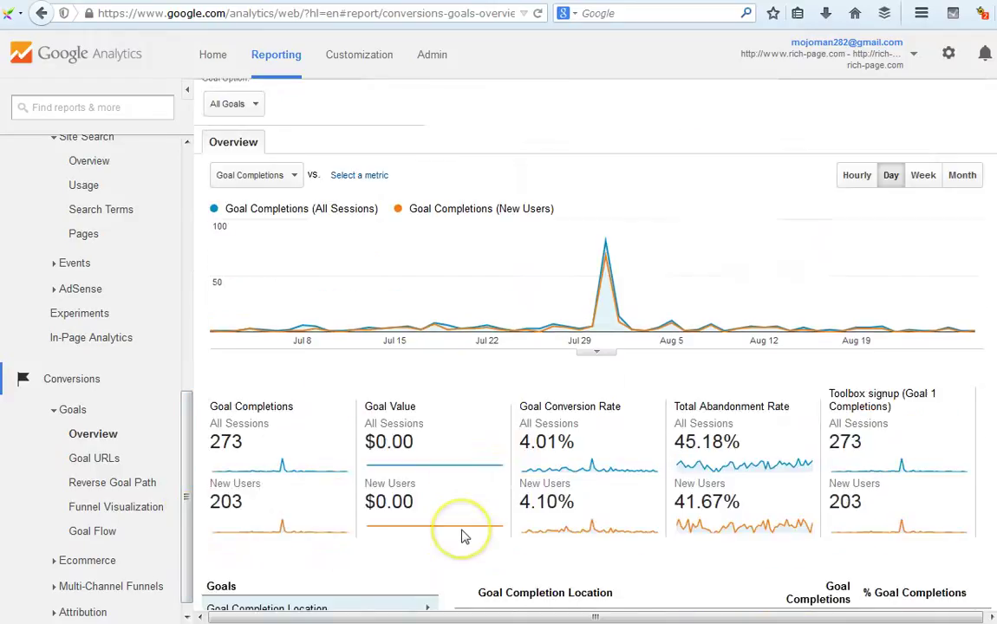
scroll(464, 534, "up", 3)
scroll(464, 535, "up", 2)
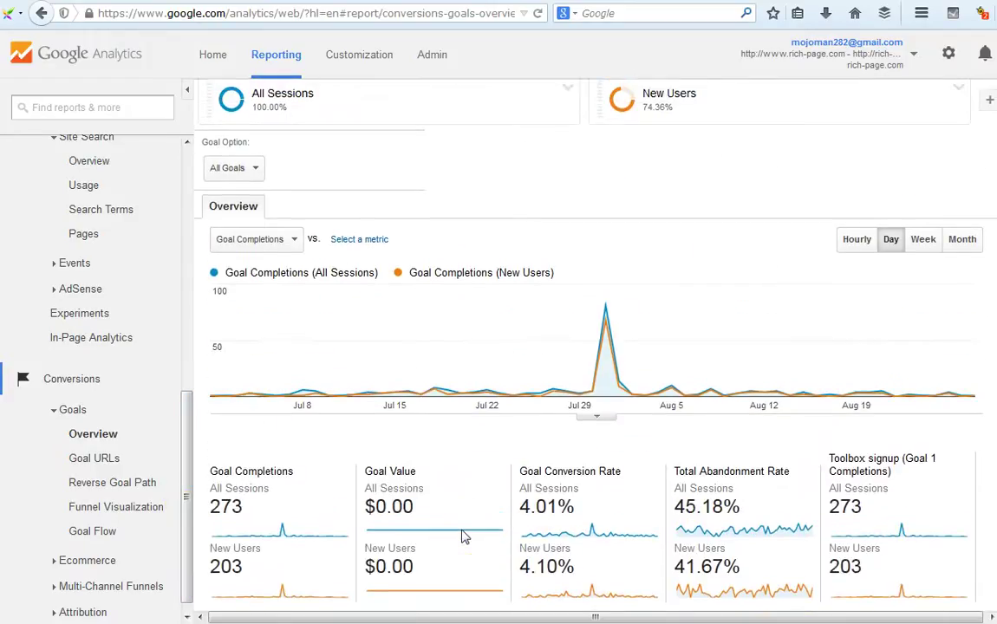
scroll(510, 516, "down", 3)
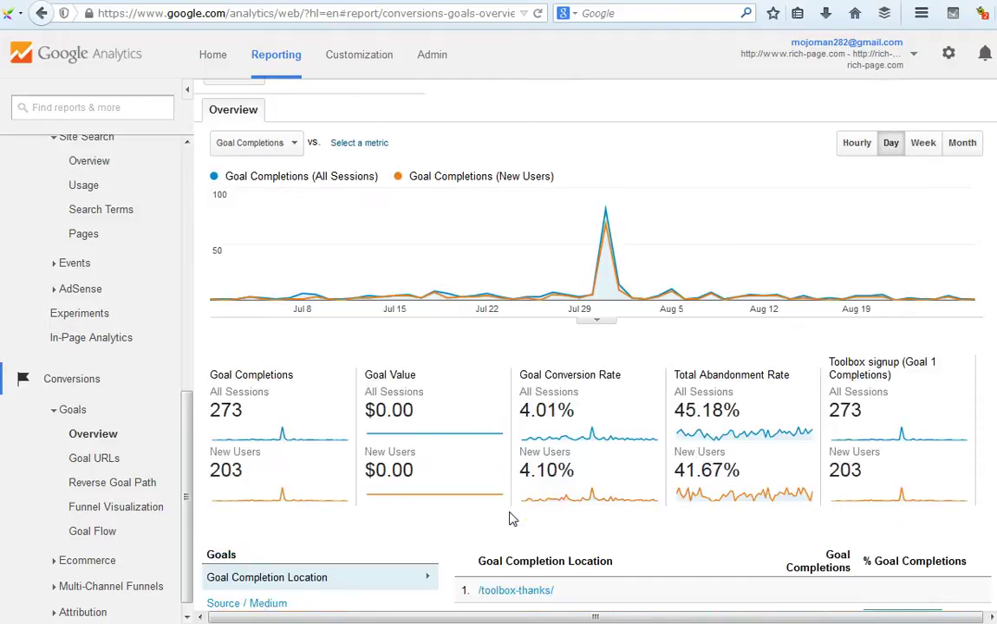
scroll(510, 519, "up", 4)
Change the metric plotted in the Goals Overview chart to Goal Conversion Rate
left_click(240, 290)
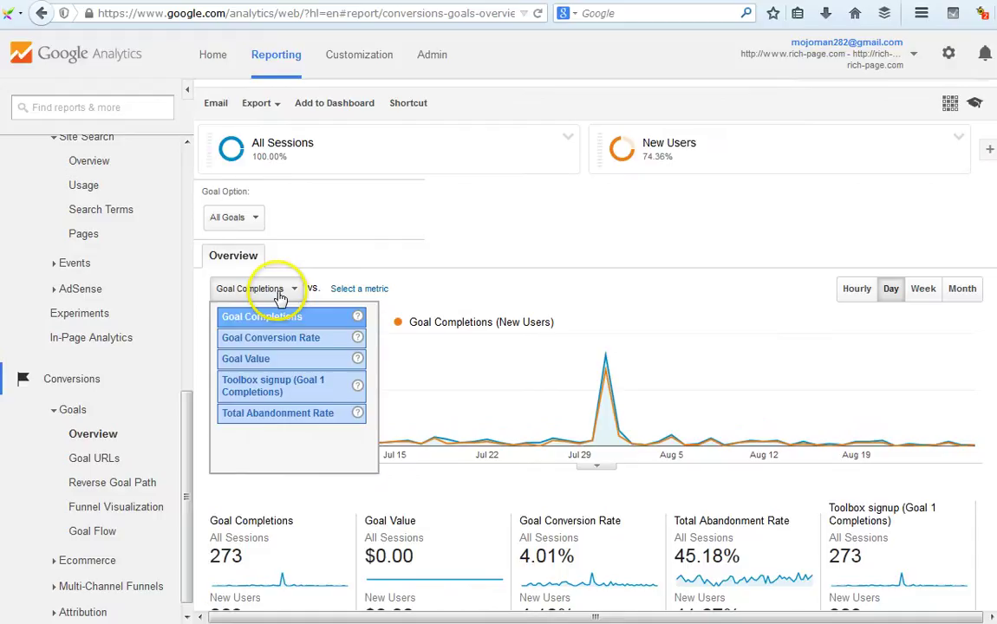
left_click(278, 292)
left_click(277, 292)
left_click(294, 336)
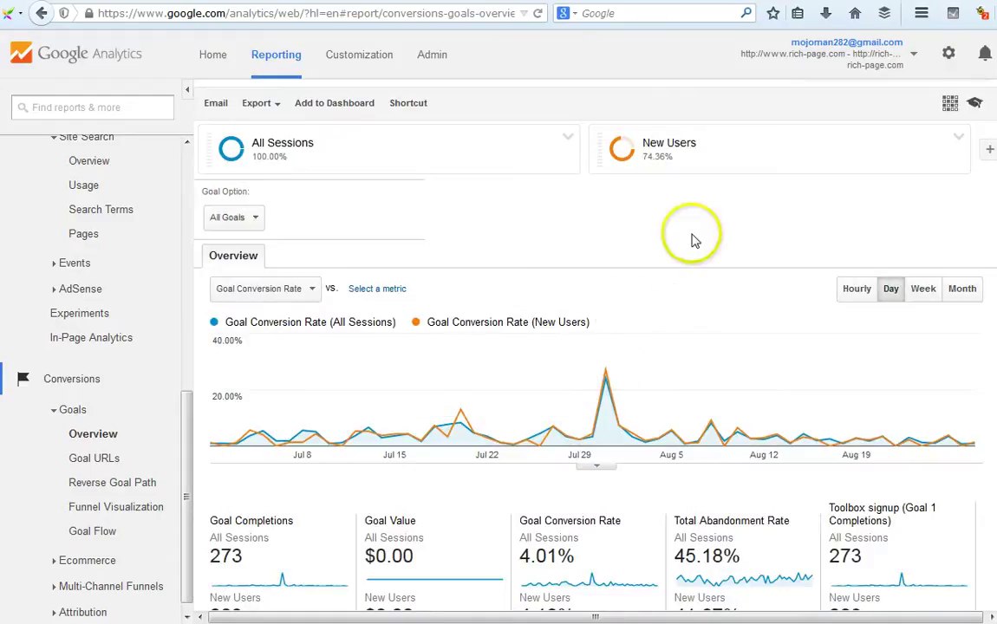
Remove the New Users segment and review the goal conversion rate chart and goal metrics for all sessions
left_click(957, 137)
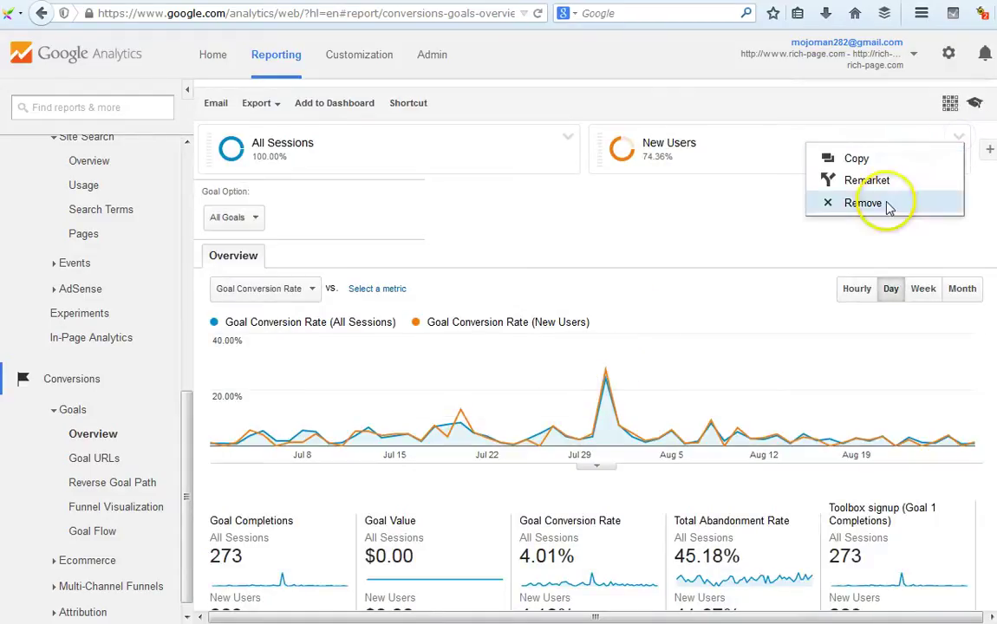
left_click(828, 205)
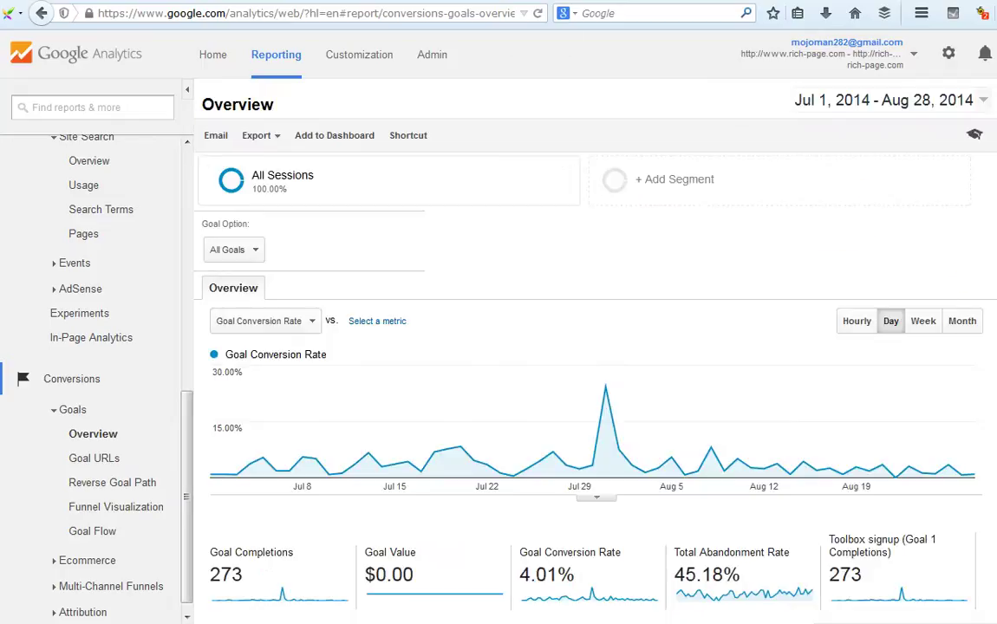
scroll(824, 234, "down", 1)
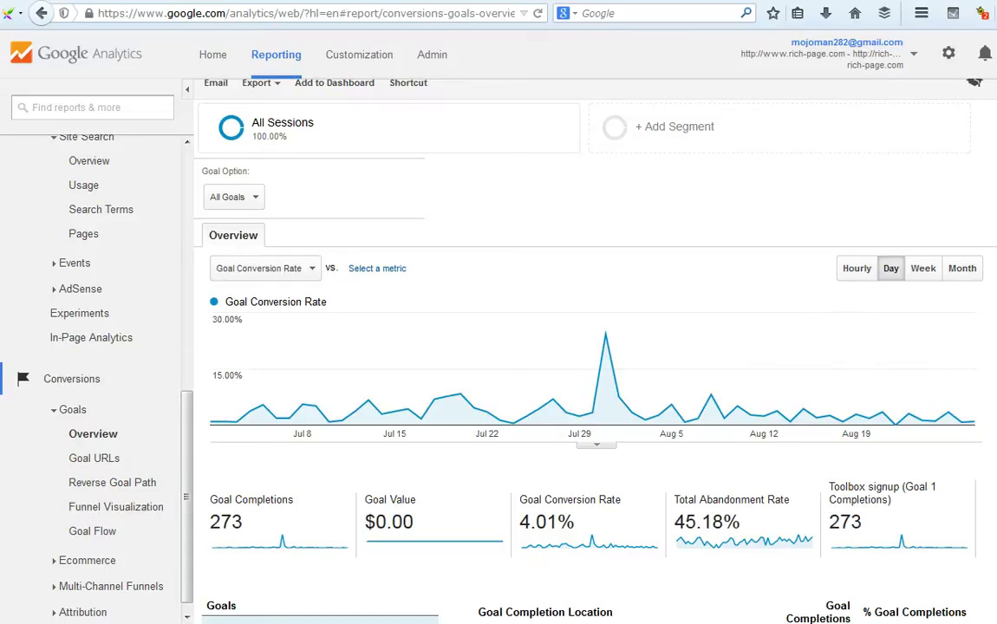
scroll(845, 389, "down", 1)
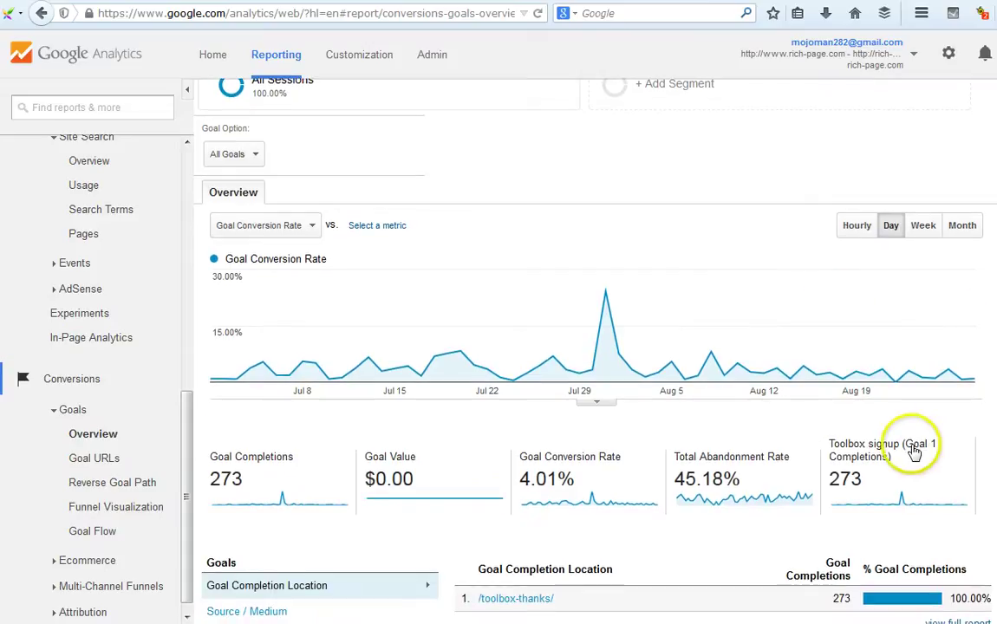
scroll(703, 555, "down", 1)
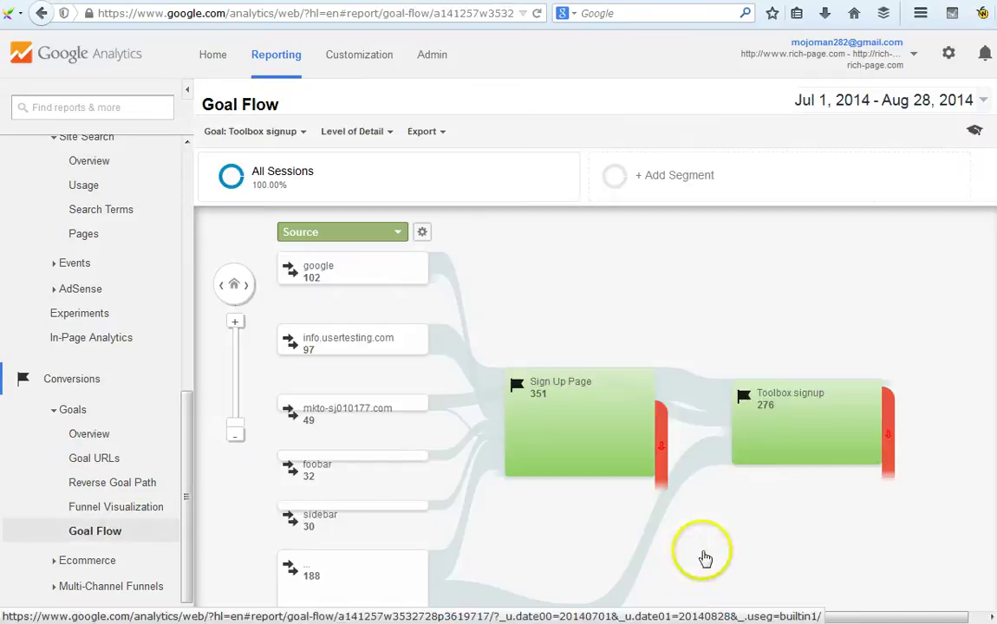
Open the Funnel Visualization report and examine the Toolbox signup funnel's entrances, exits and conversion rate
left_click(135, 516)
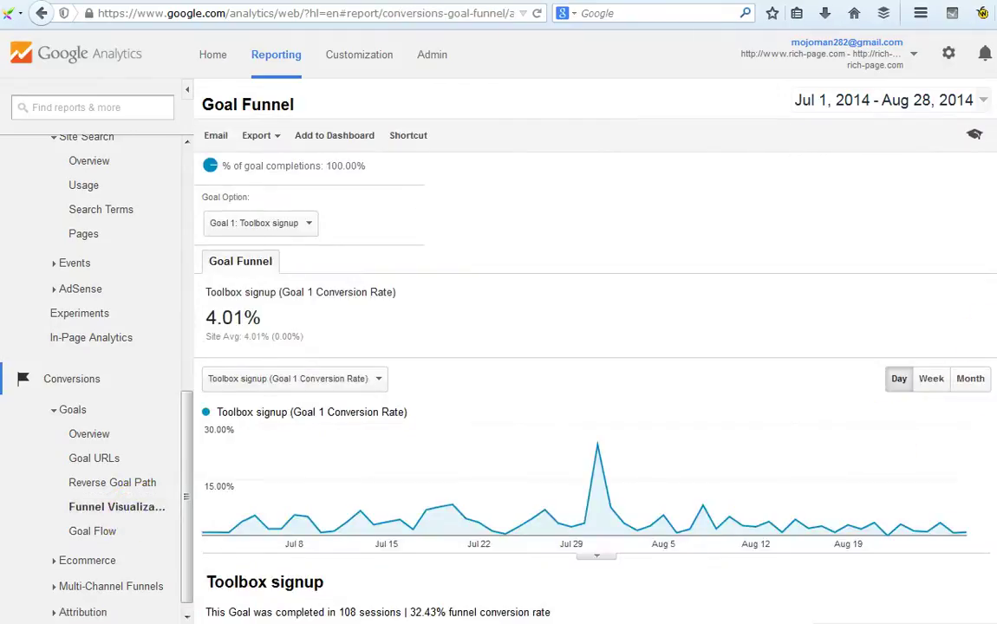
scroll(979, 346, "down", 3)
scroll(590, 346, "down", 3)
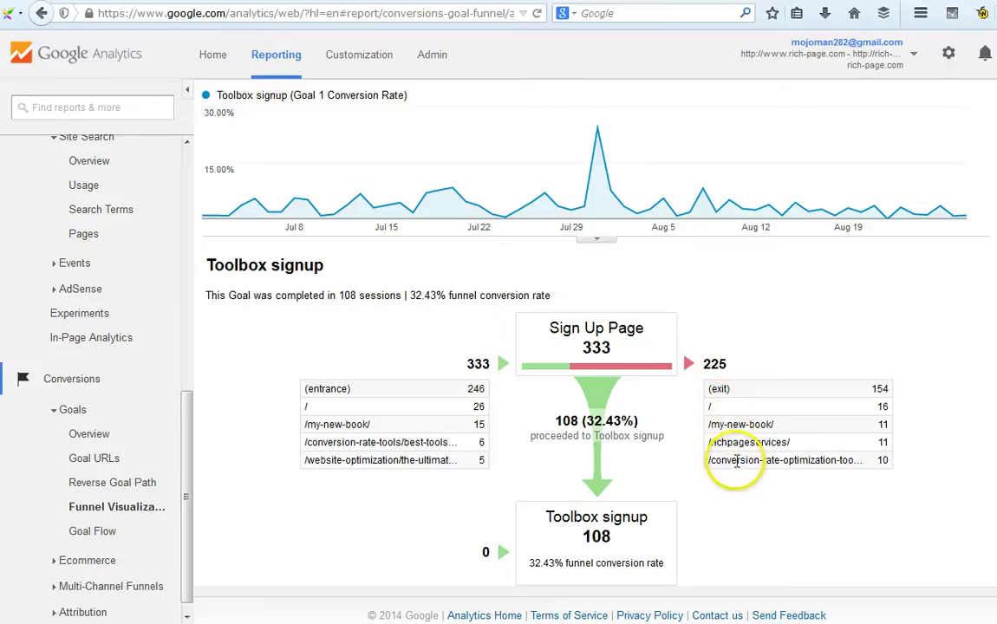
left_click(866, 433)
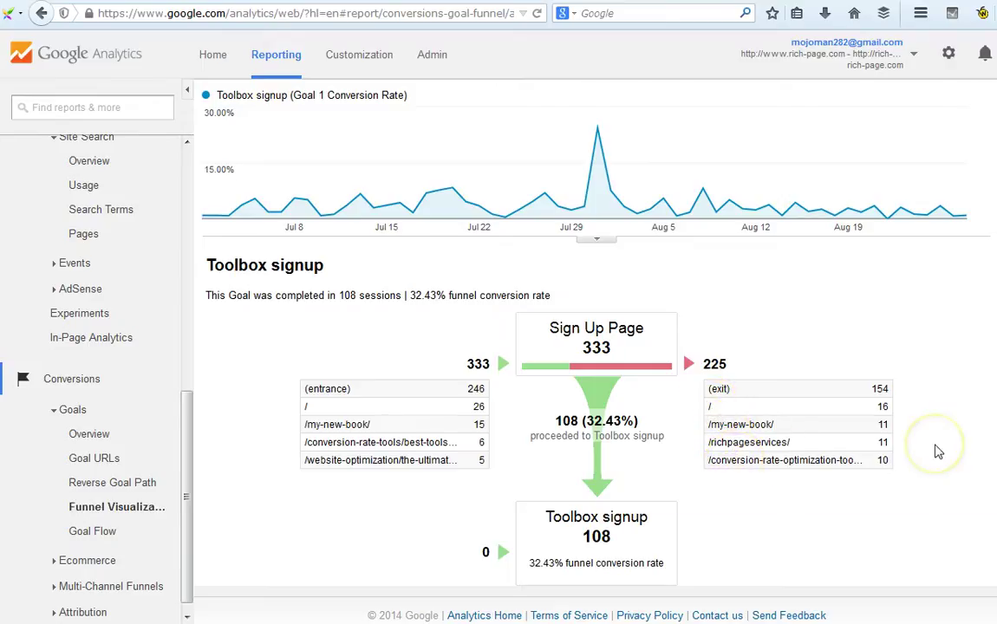
scroll(938, 450, "down", 1)
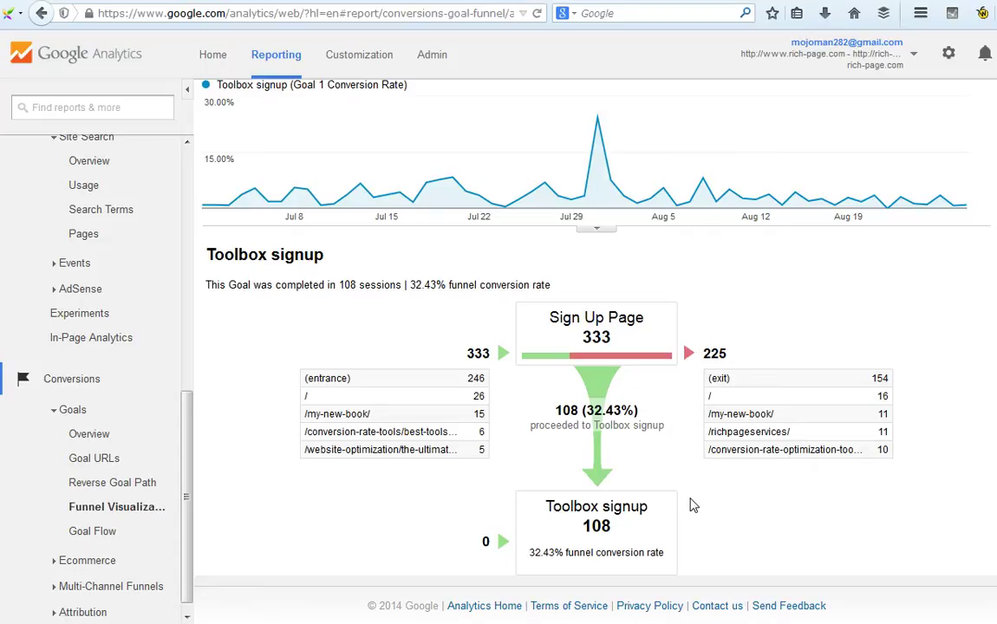
scroll(694, 506, "up", 4)
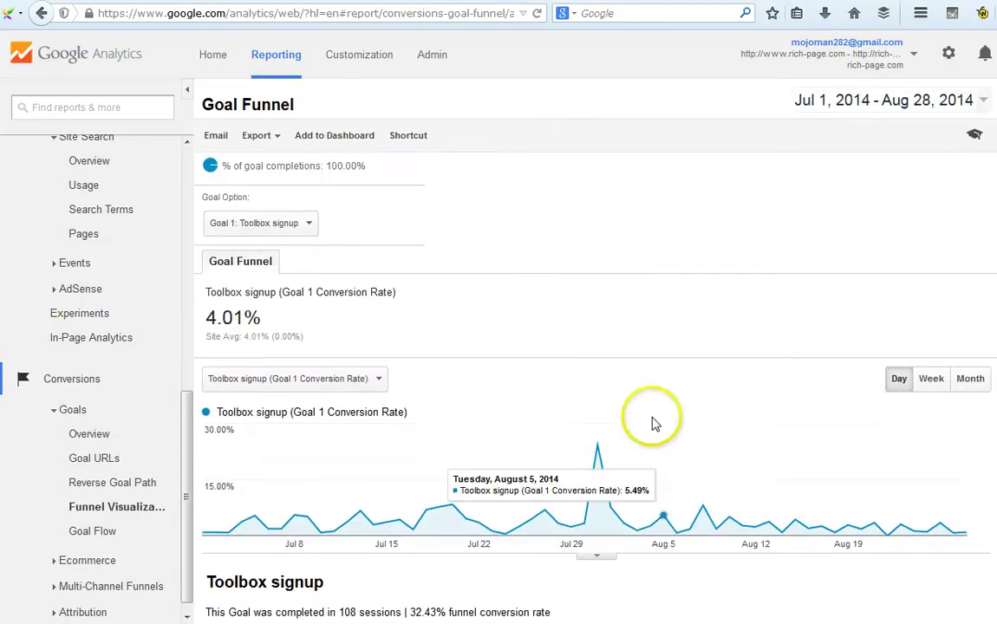
Open the Goal Flow report and examine how traffic sources lead through the Sign Up Page to Toolbox signup
scroll(173, 460, "down", 1)
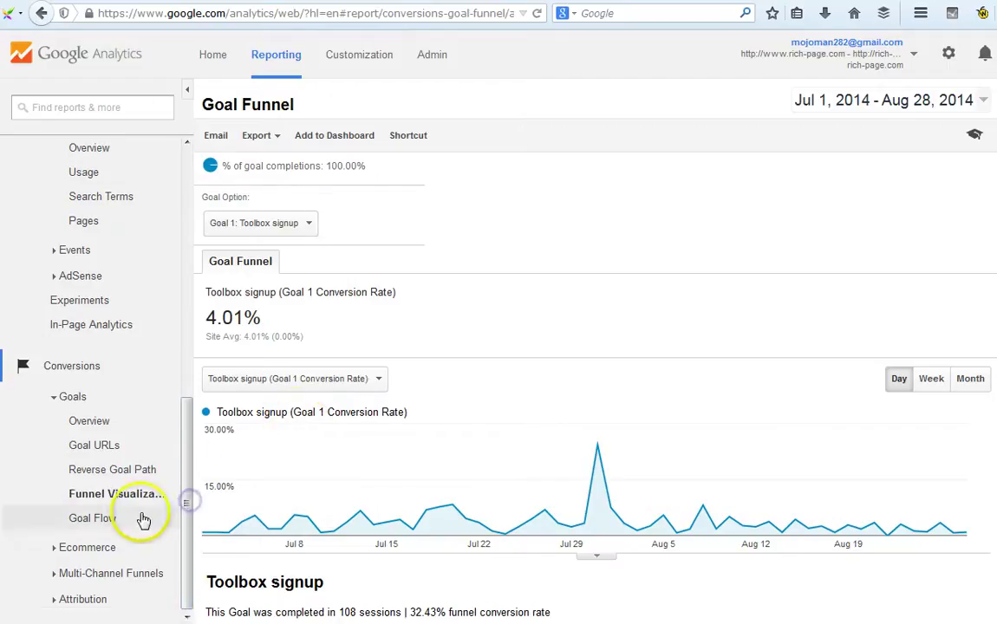
left_click(133, 524)
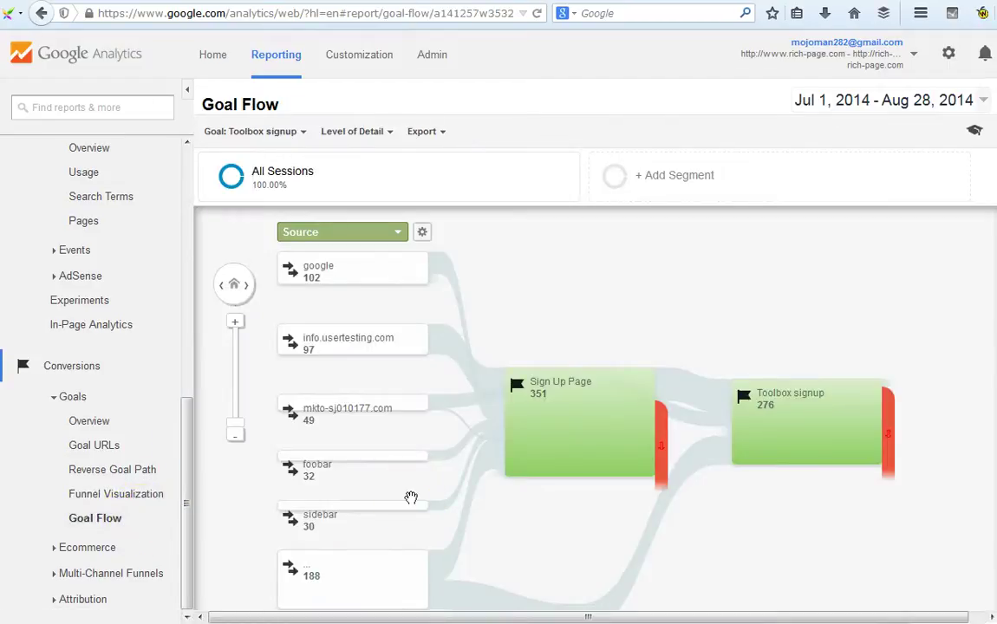
left_click(487, 487)
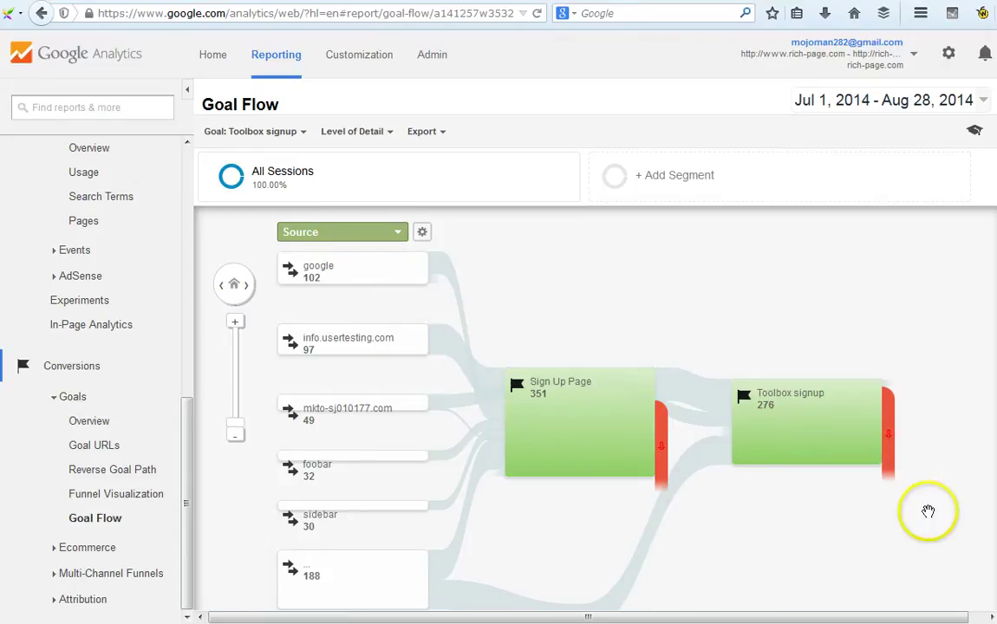
scroll(981, 365, "down", 1)
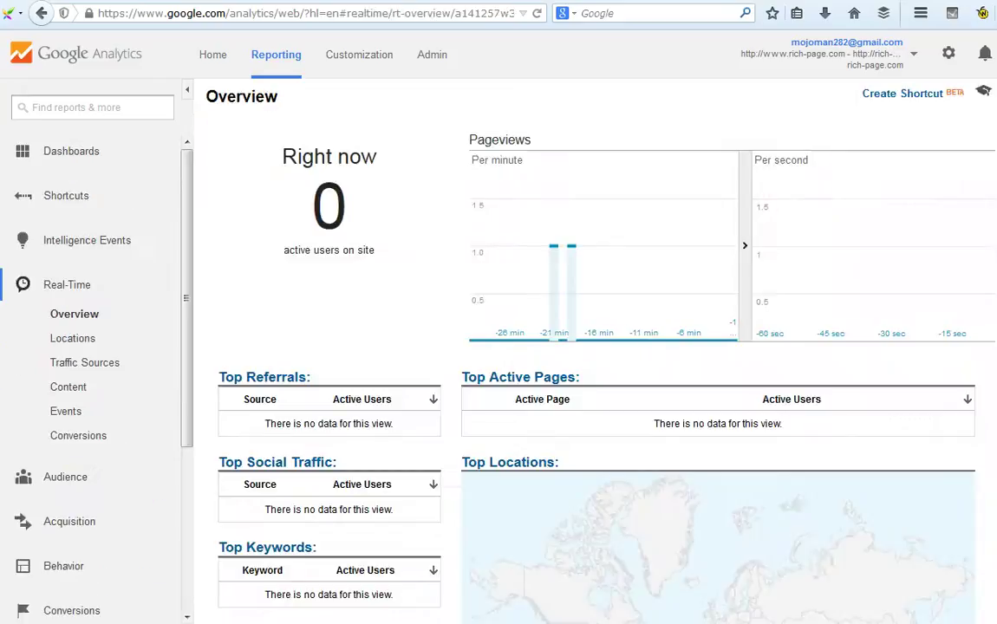